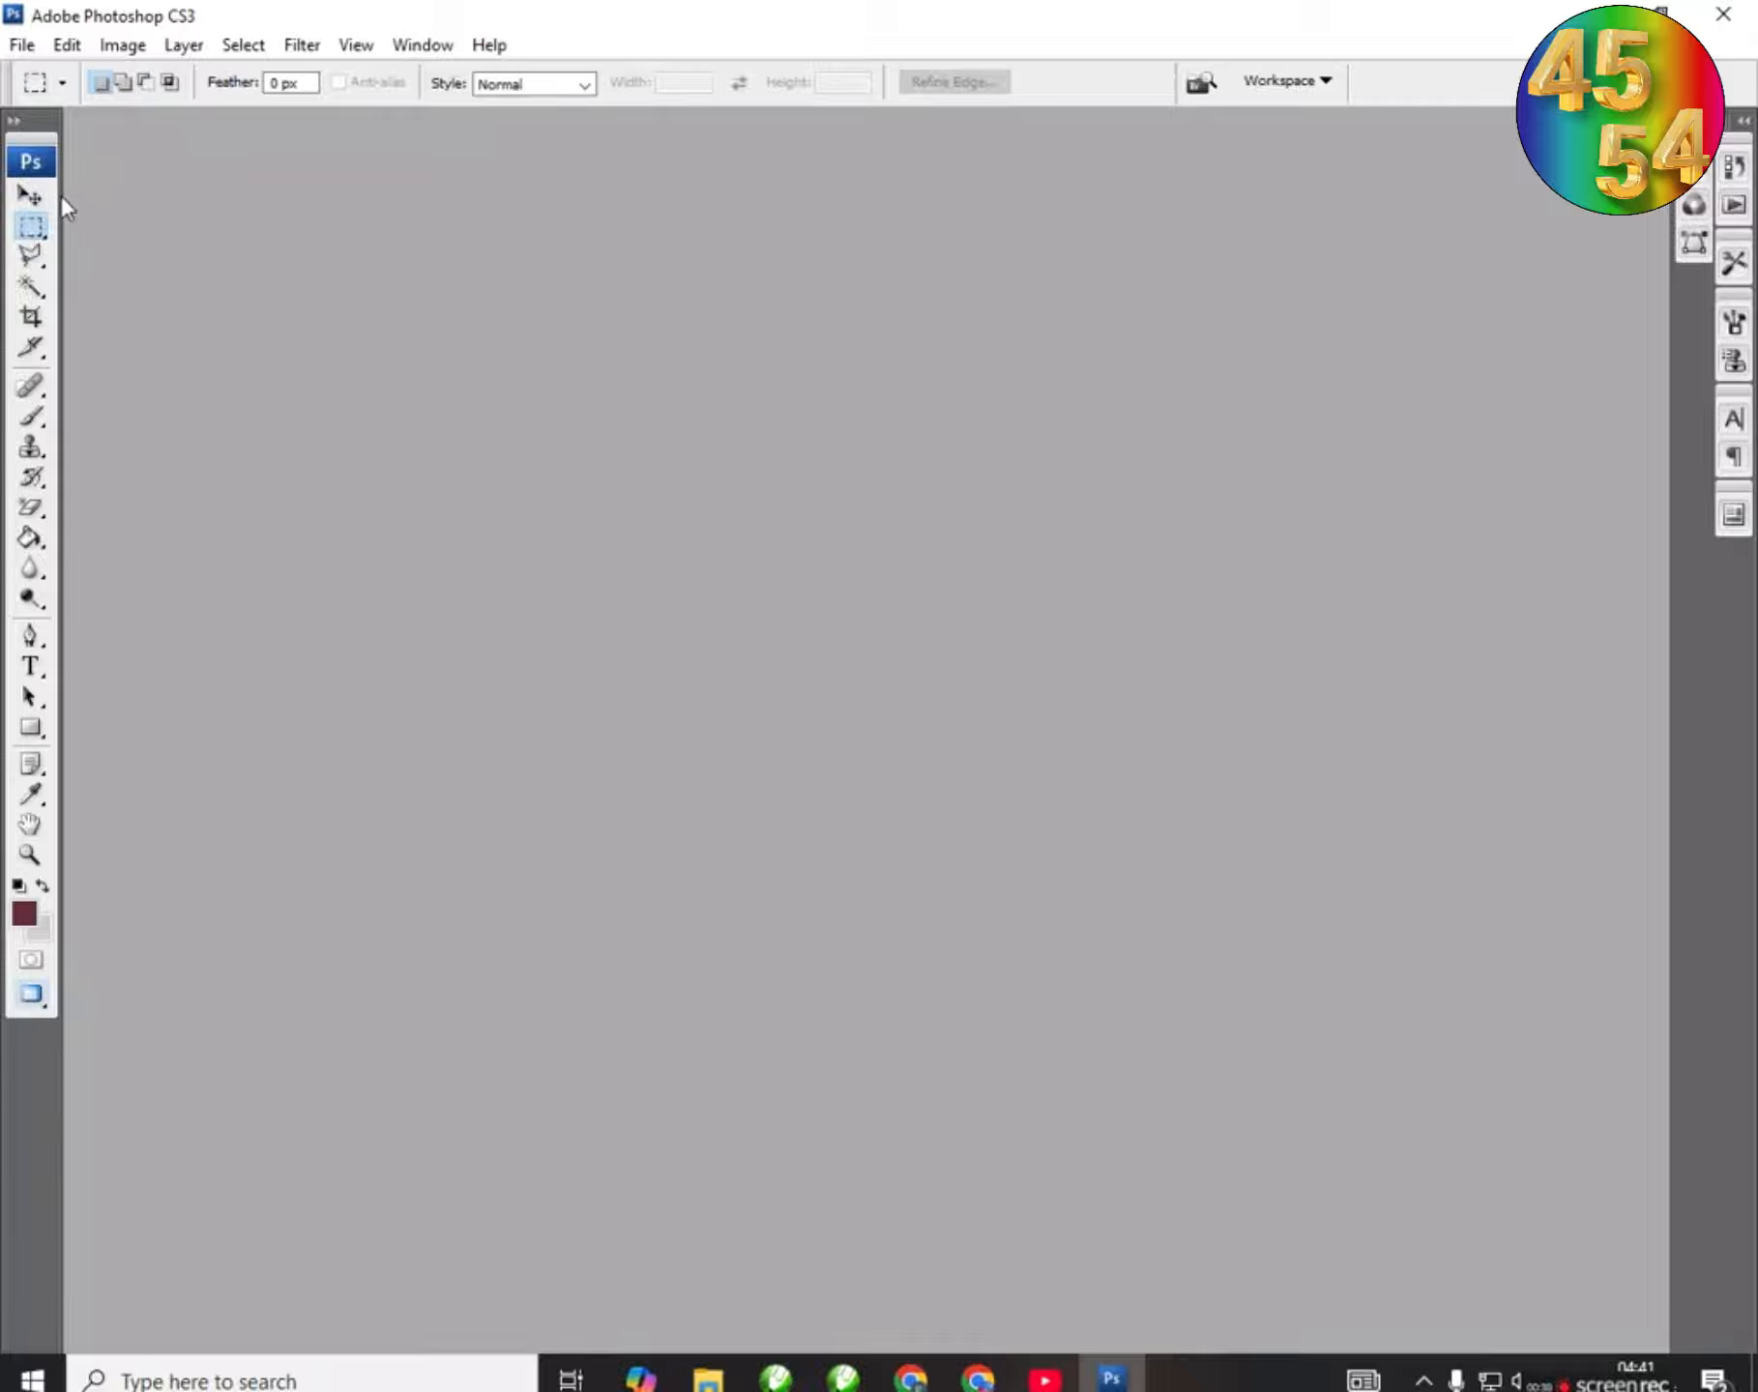
Step: Activate the Move tool
click(35, 198)
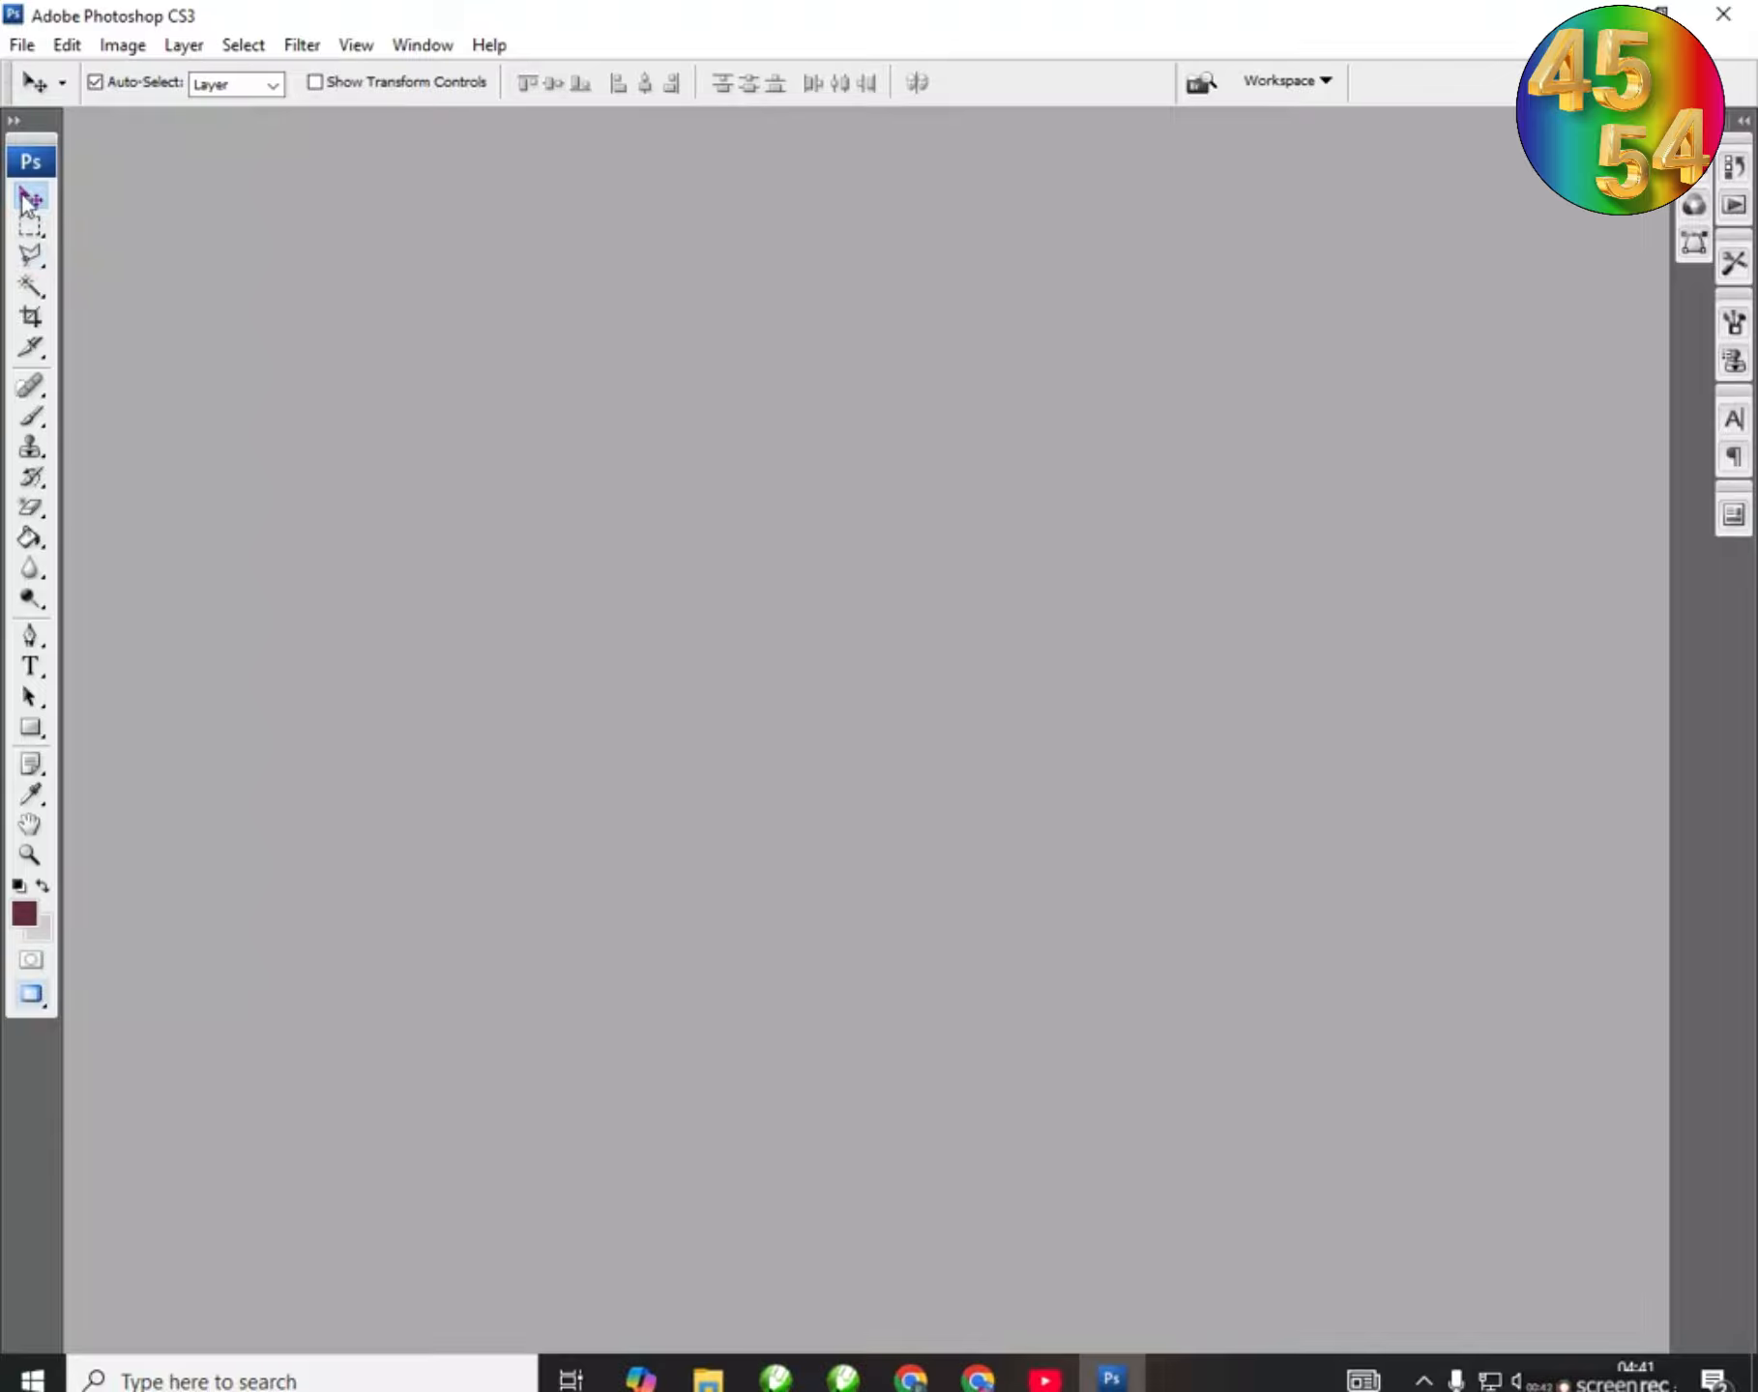
click(32, 230)
click(35, 197)
Step: Create a new document with the International Paper preset in A4 size
click(22, 45)
click(47, 71)
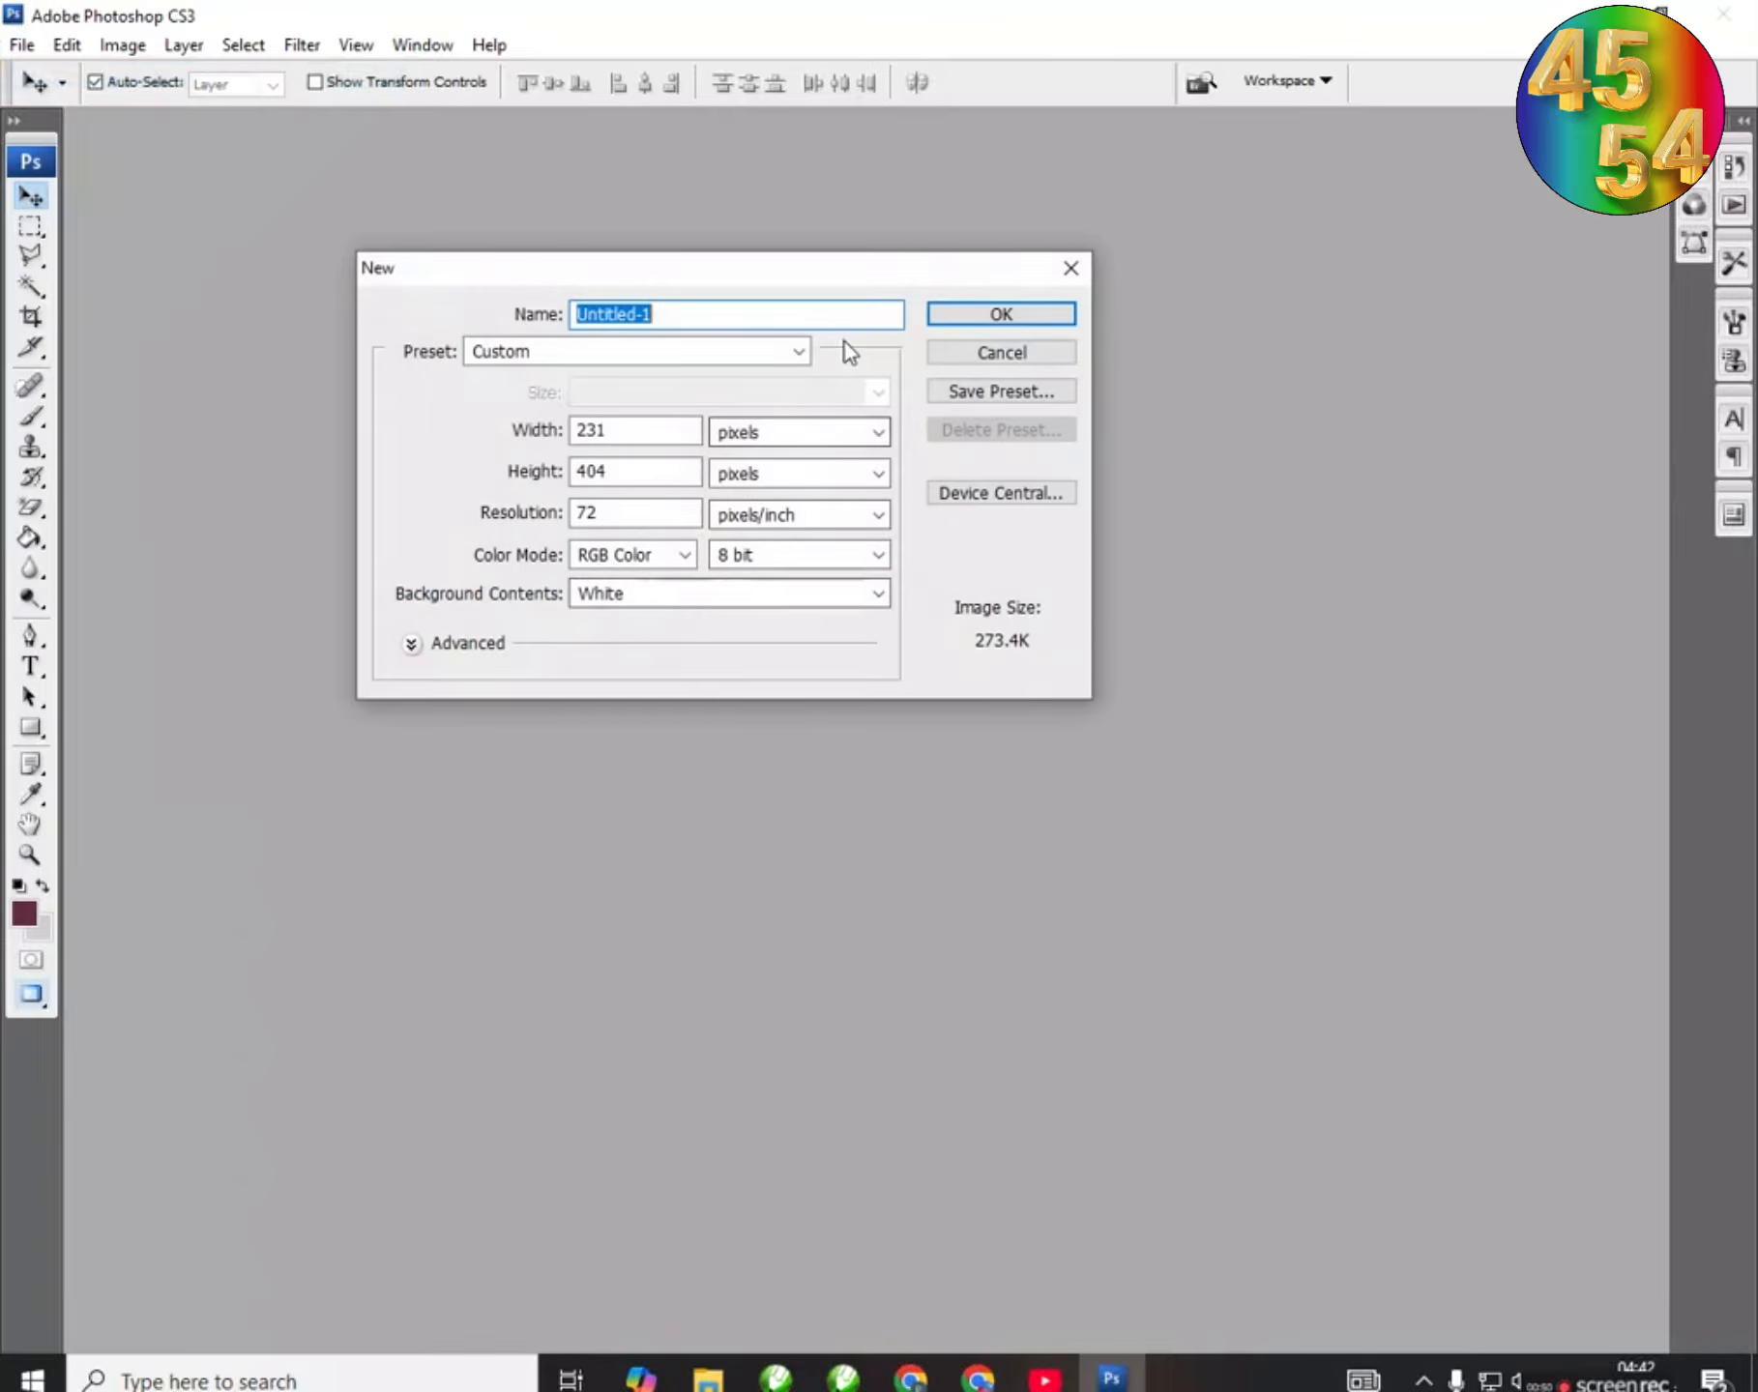
click(793, 350)
click(709, 396)
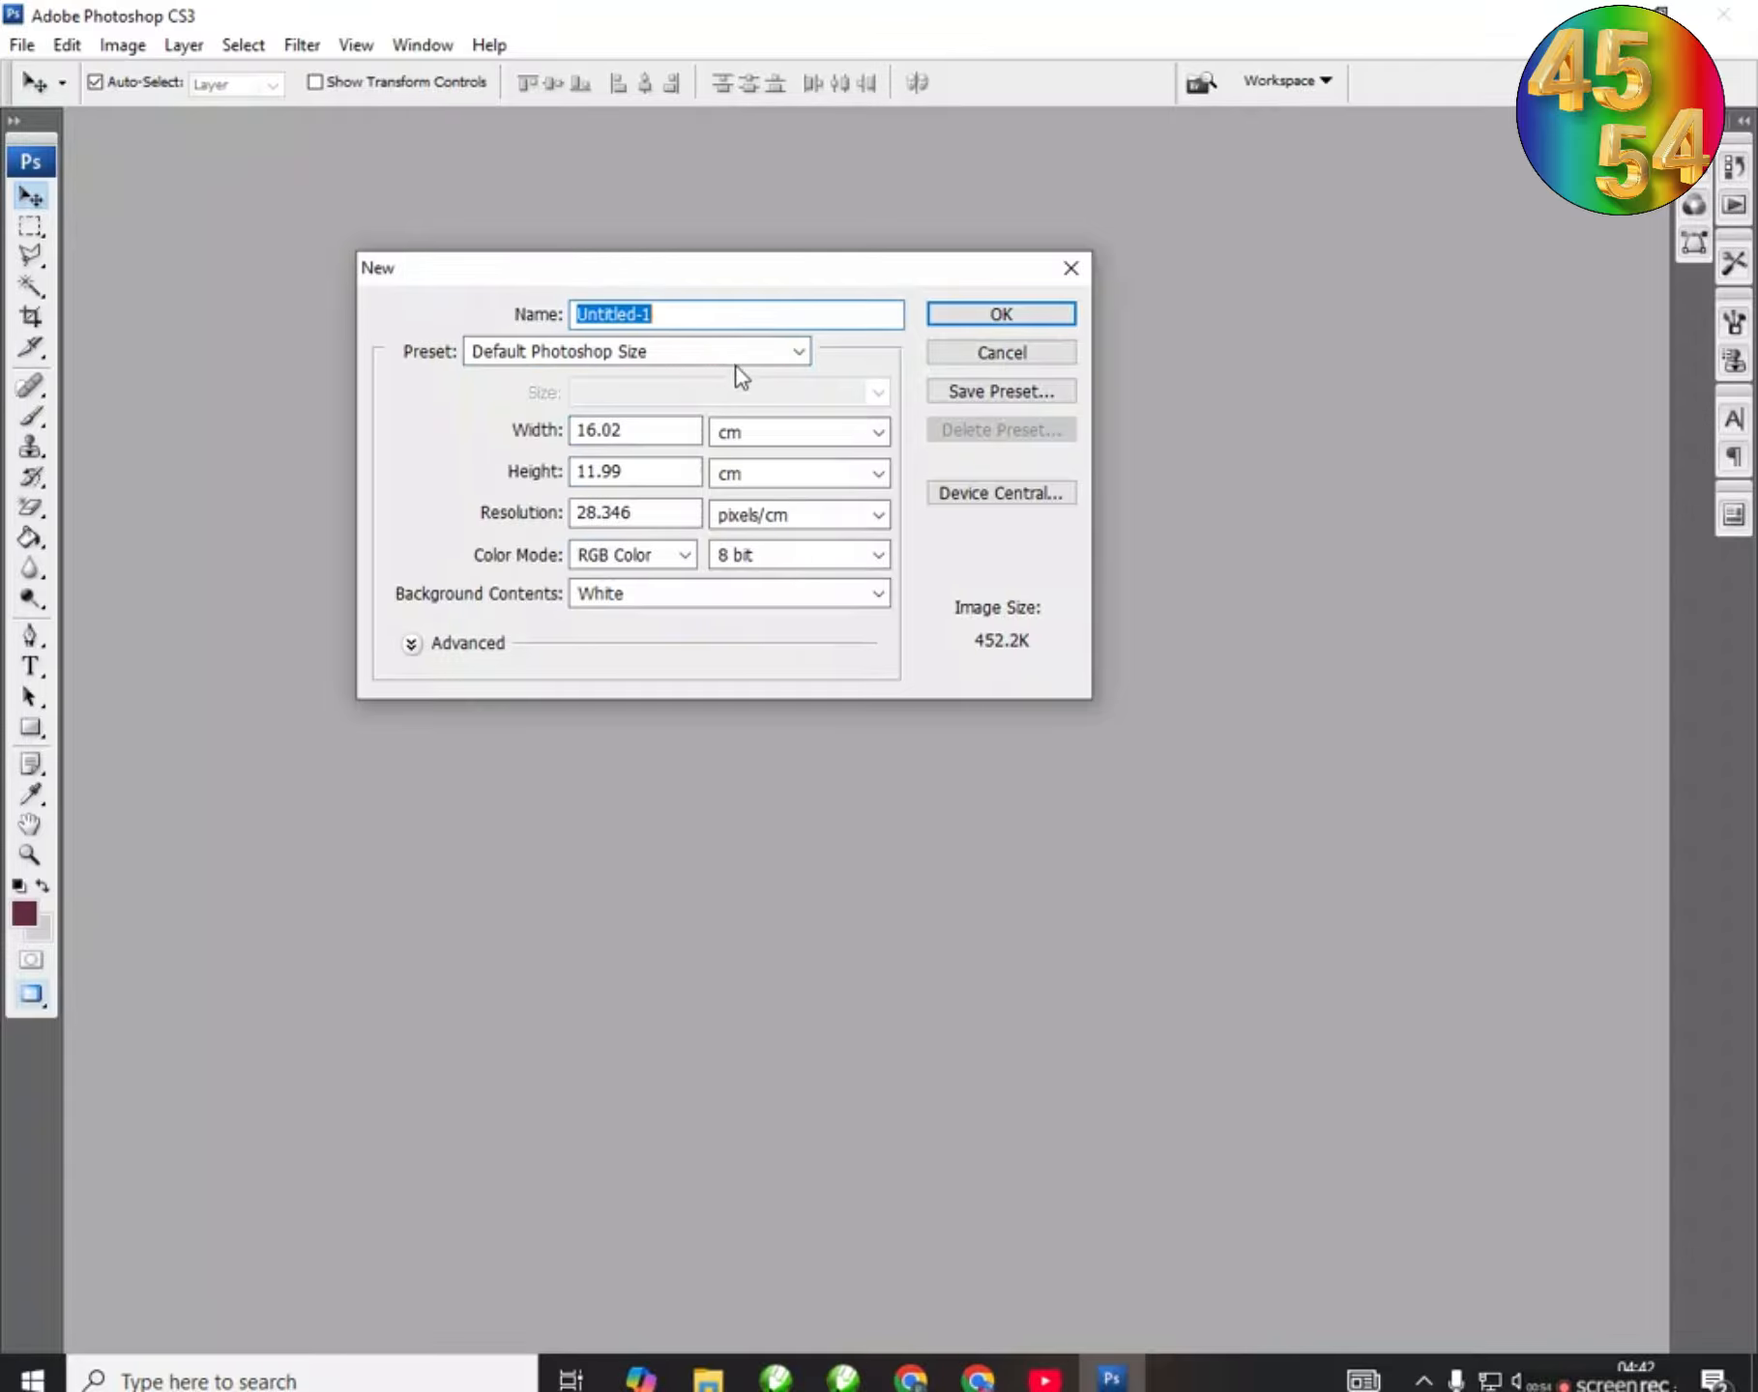
click(732, 357)
click(749, 467)
click(744, 393)
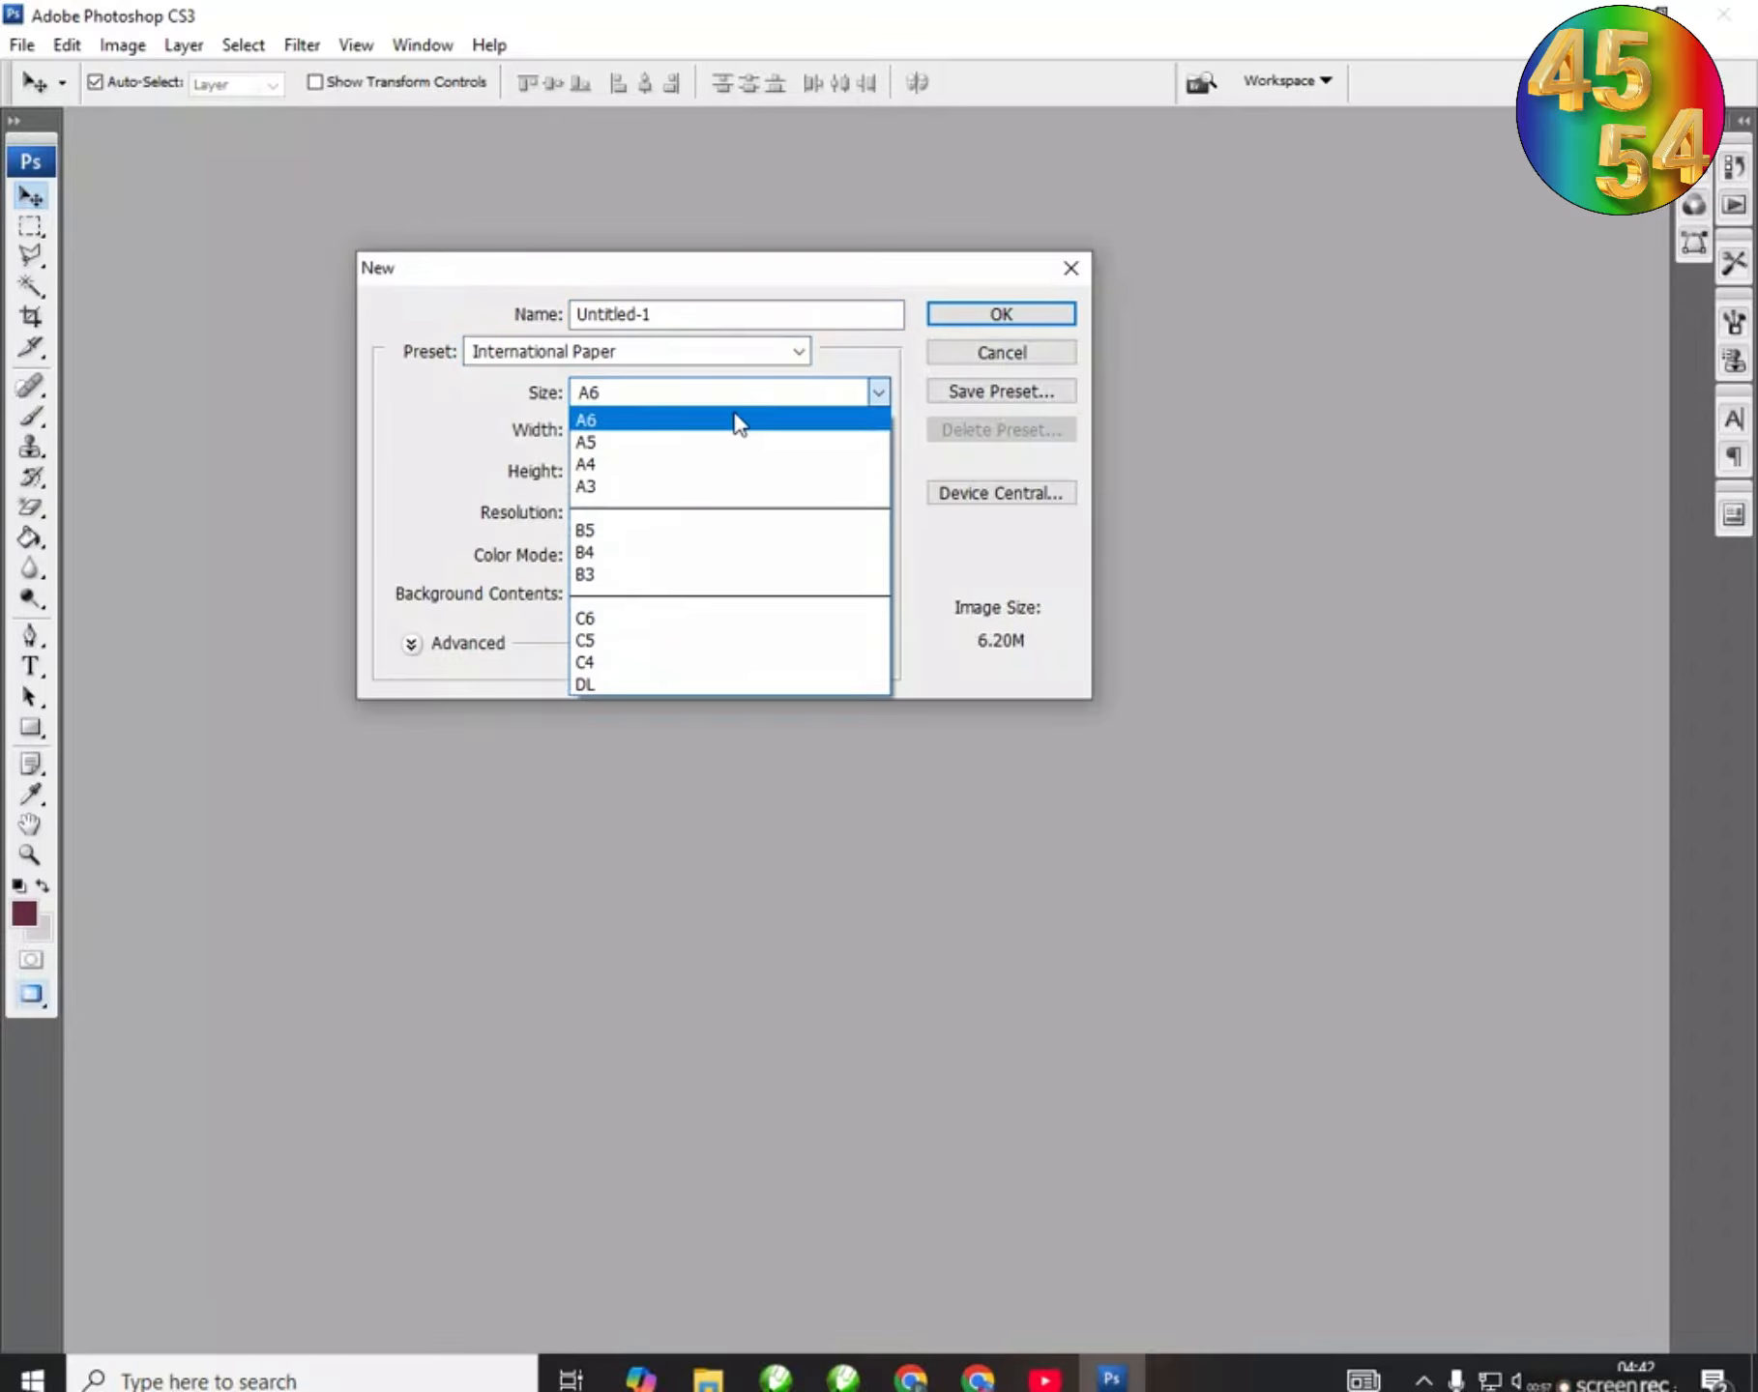
click(667, 466)
click(1006, 315)
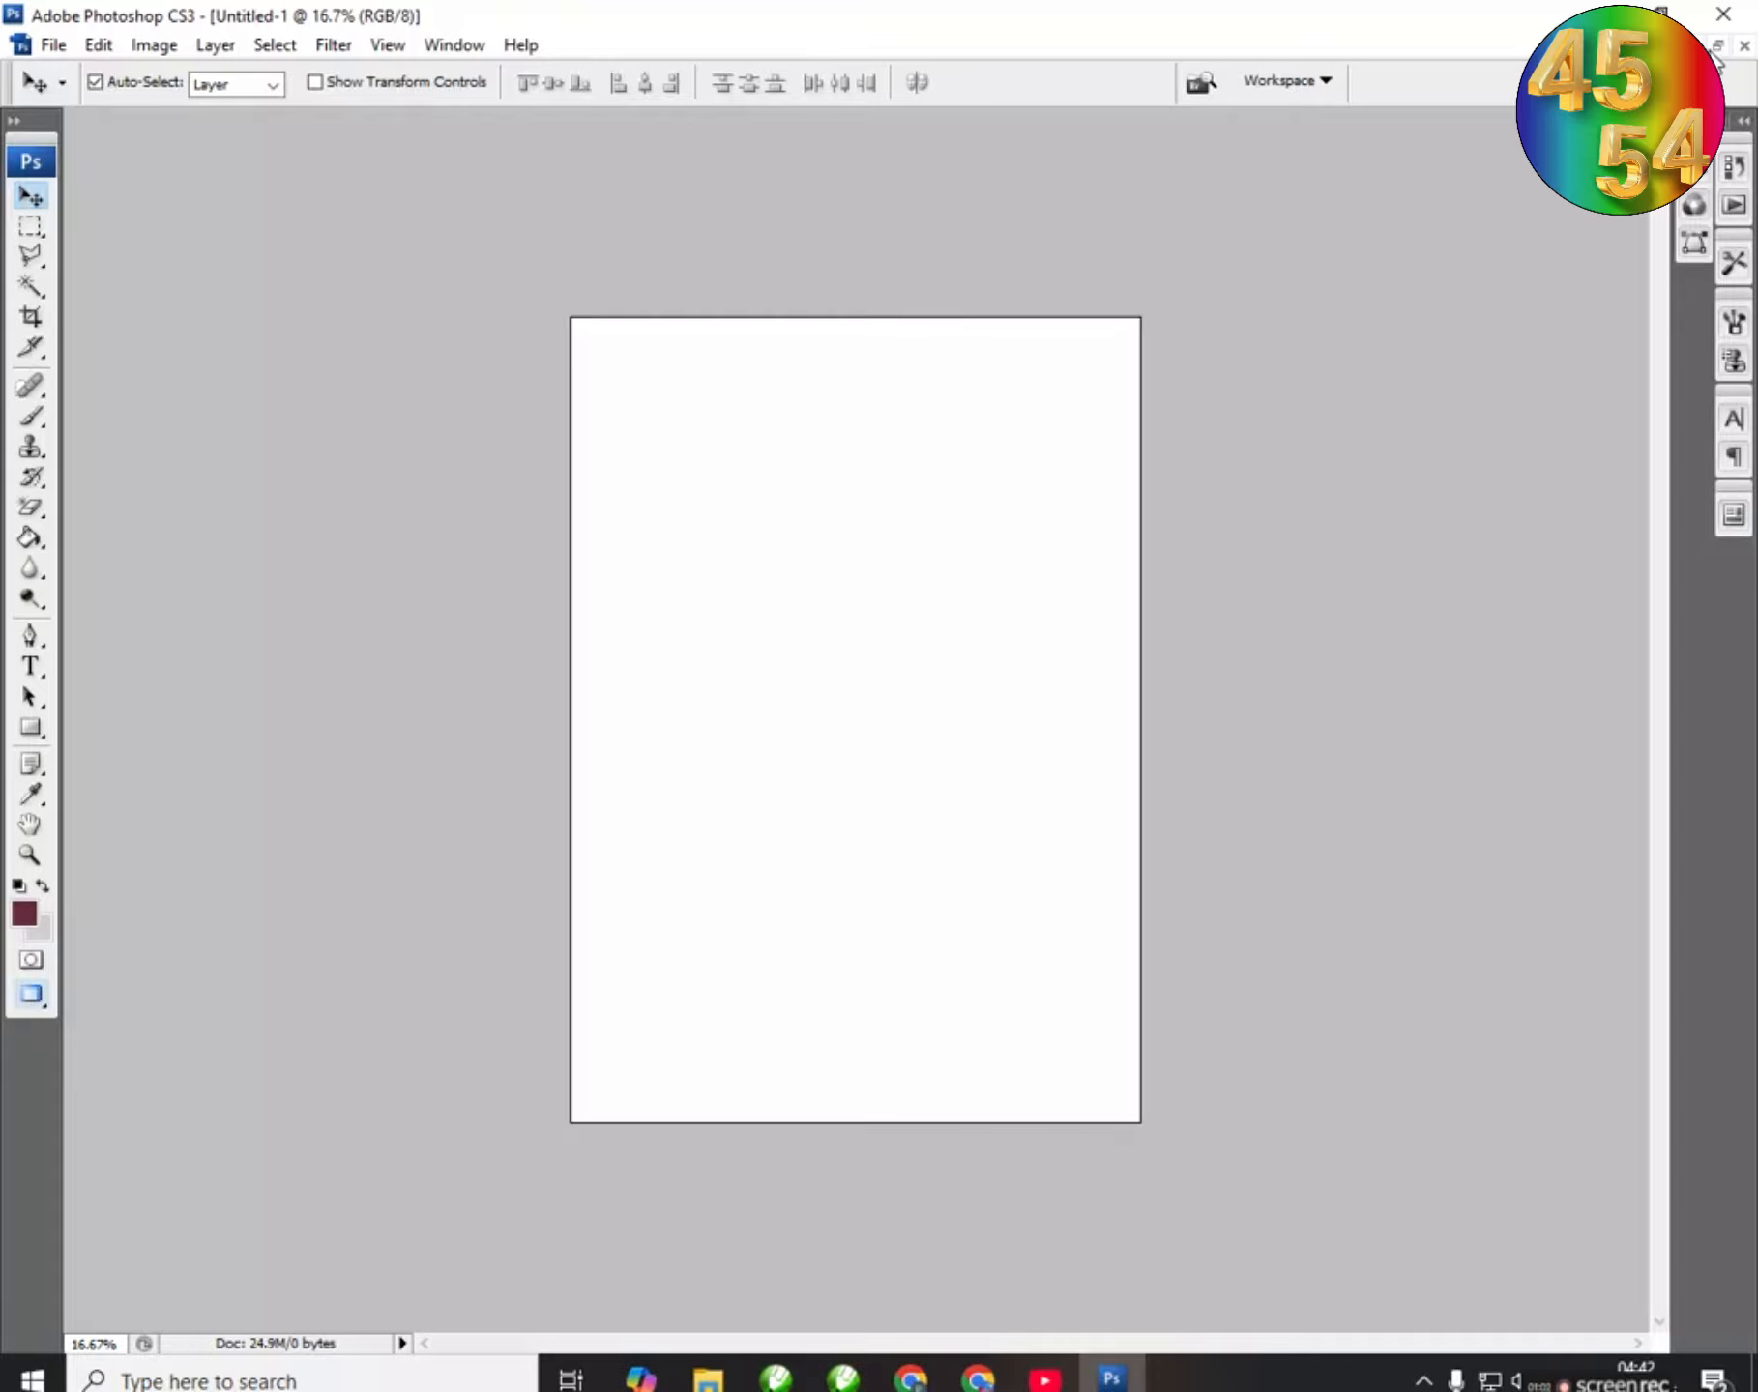
Step: Float the blank document's window and open the children landscape, praying children and round emblem images from the Downloads folder
click(1717, 45)
key(ctrl+o)
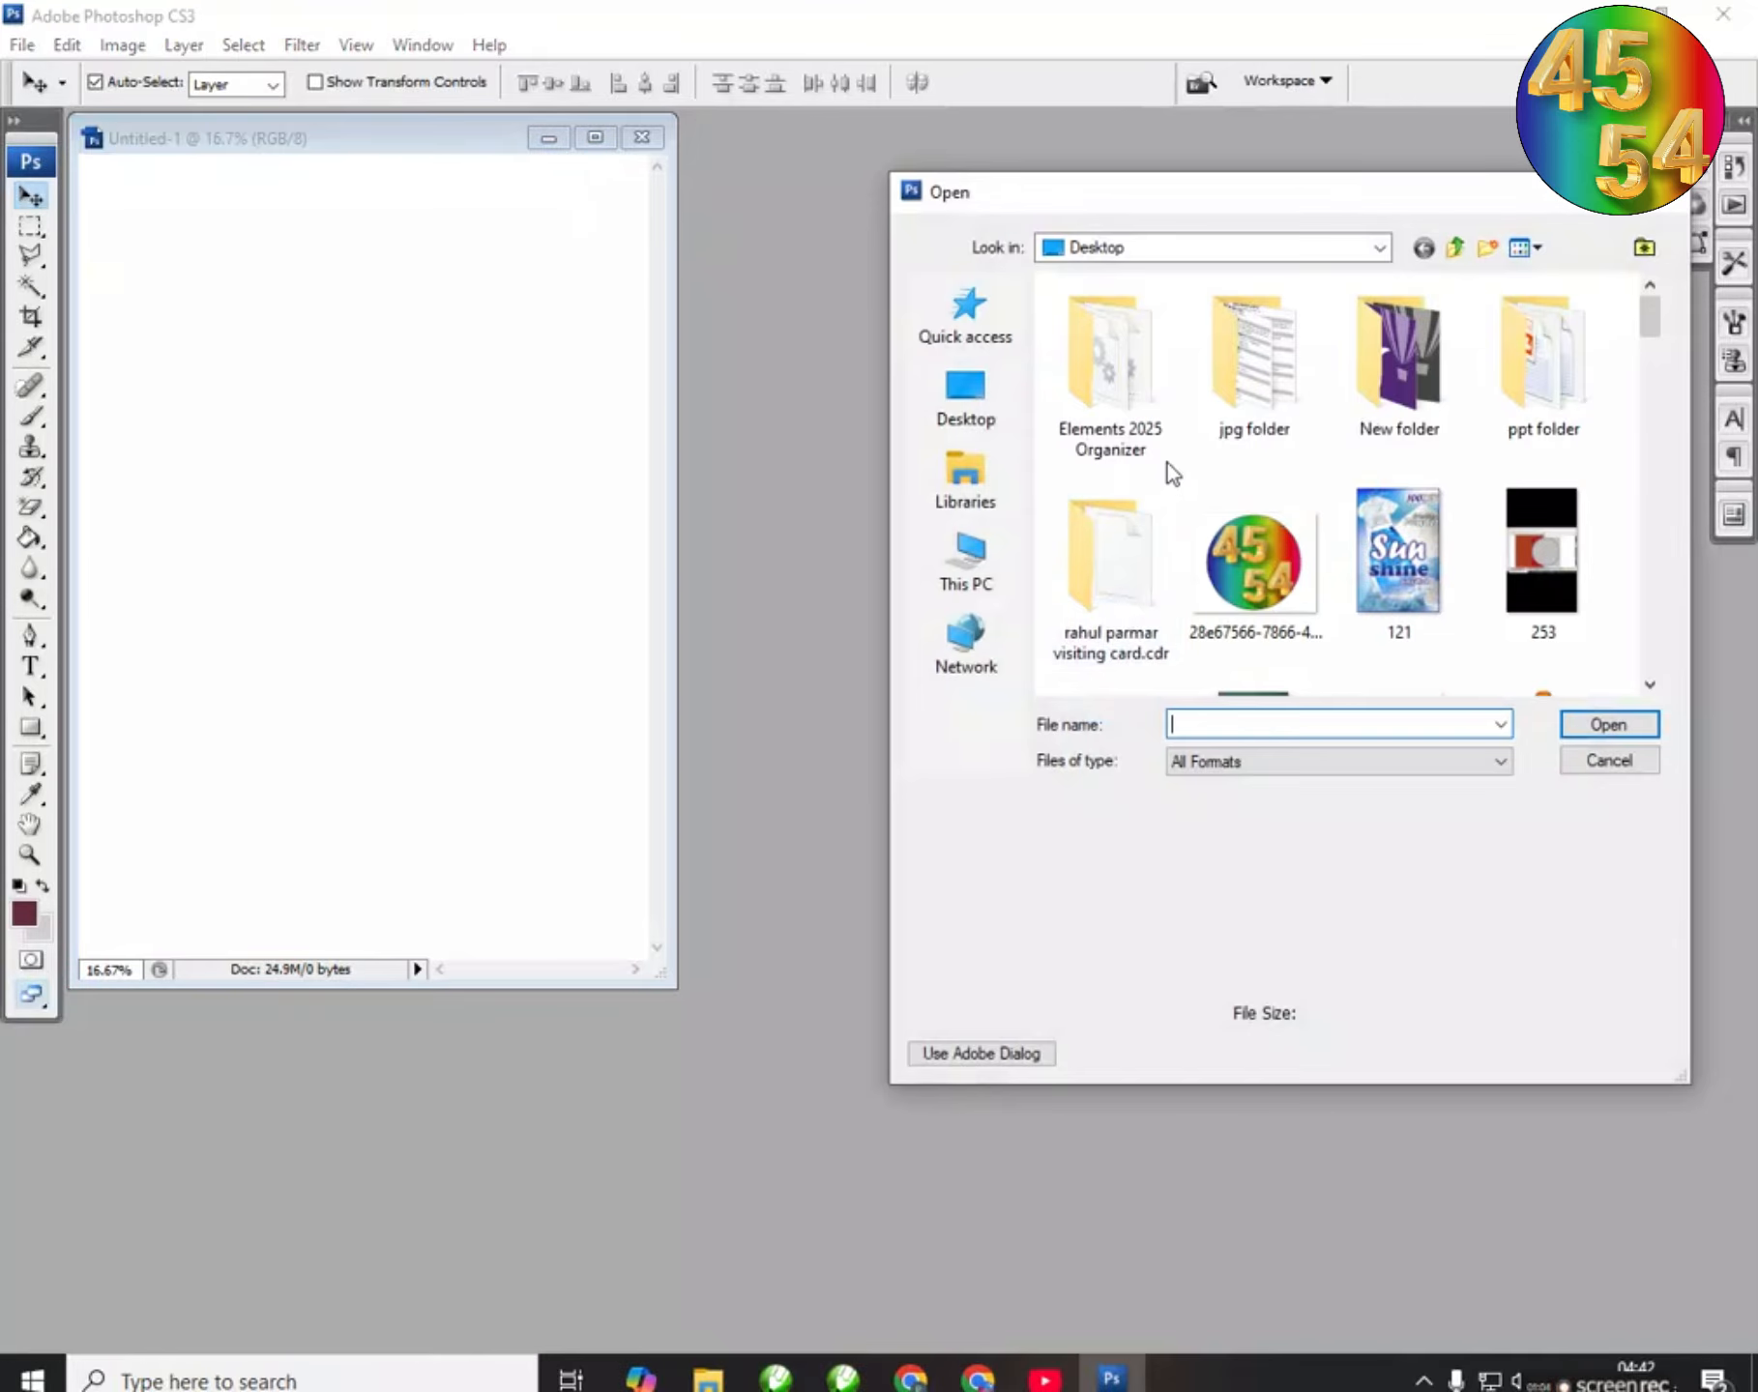
scroll(1167, 463, down, 3)
click(1002, 541)
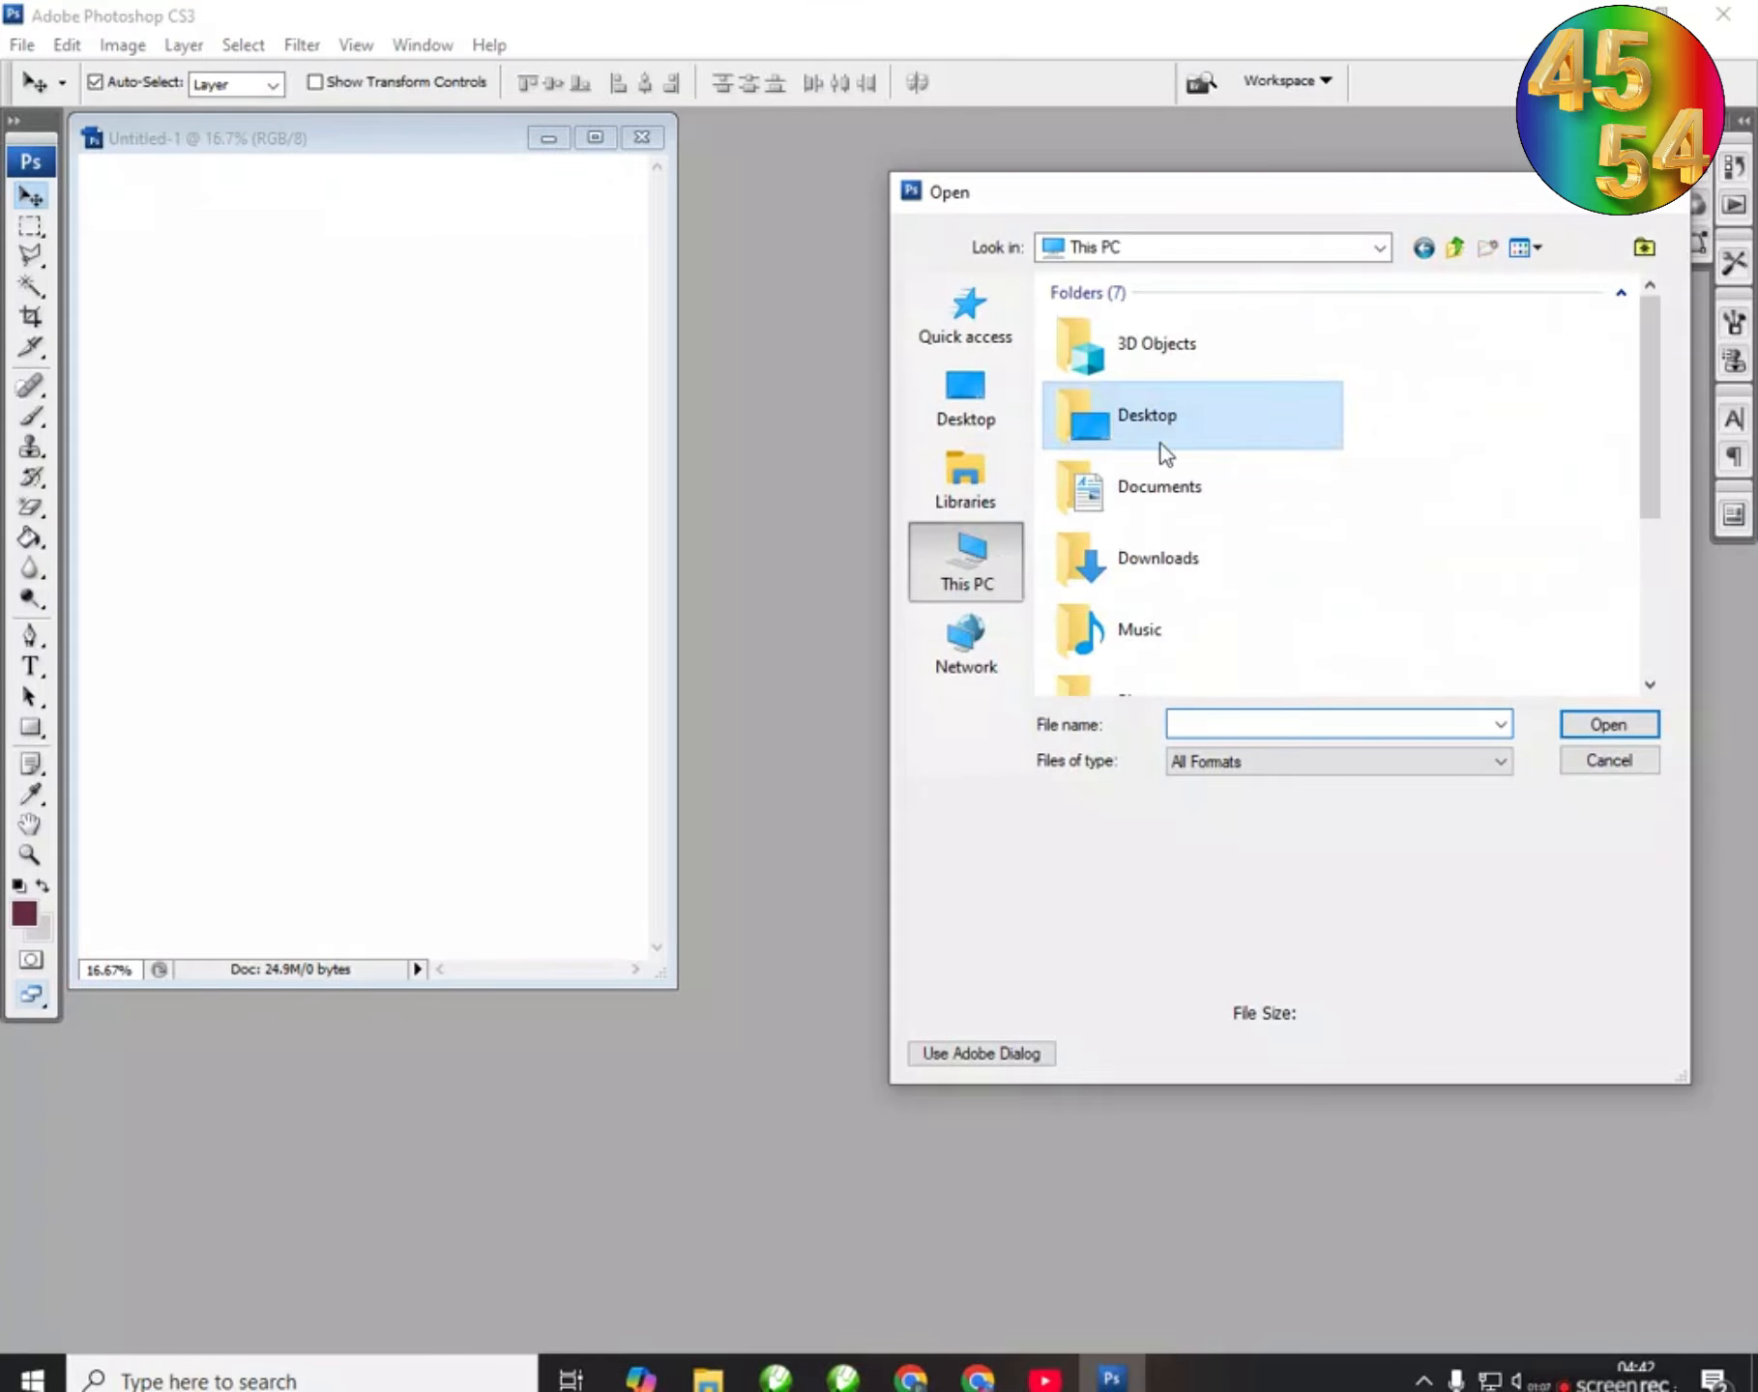
double_click(1182, 556)
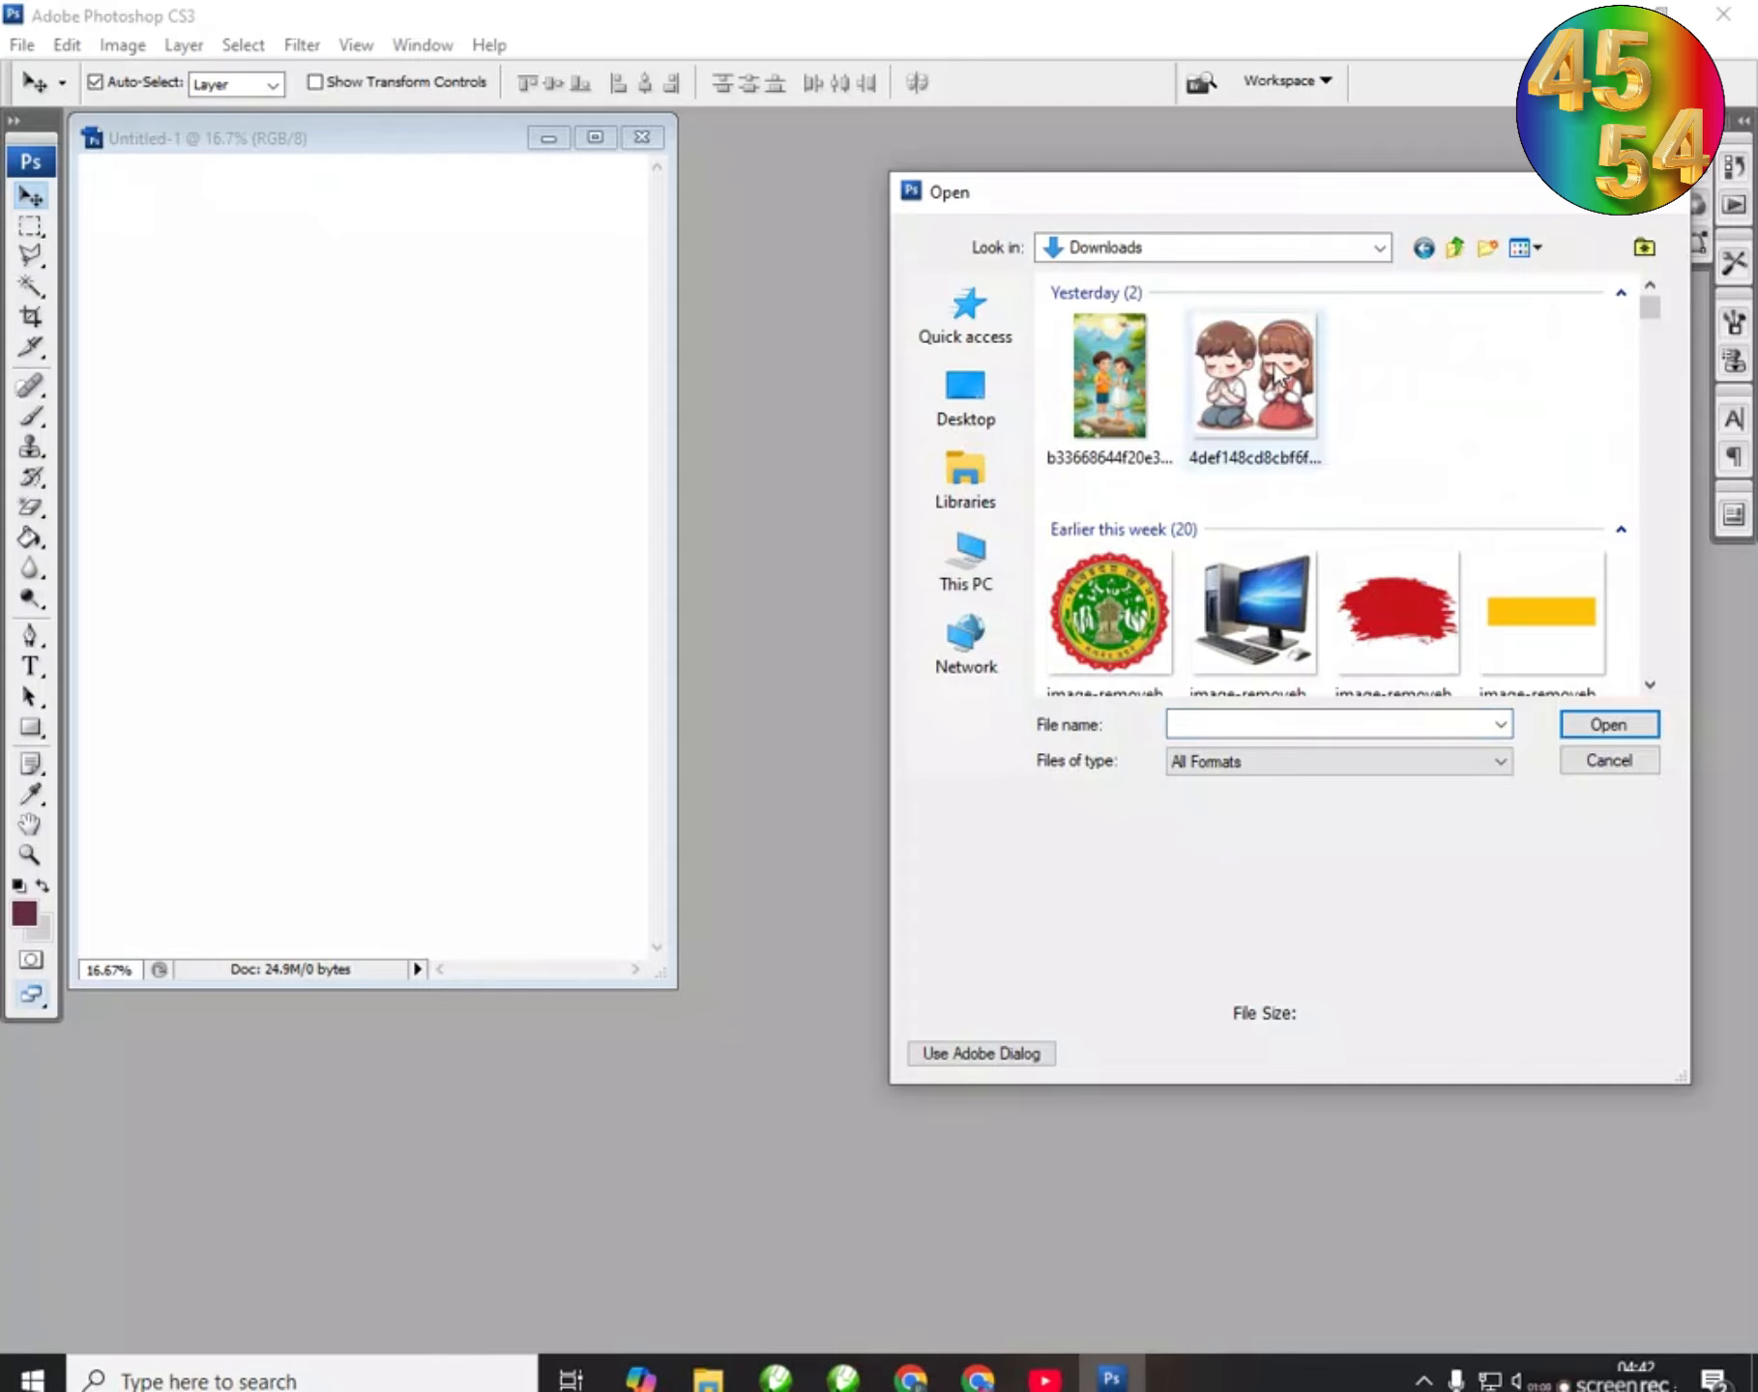
click(1272, 372)
ctrl+click(1110, 385)
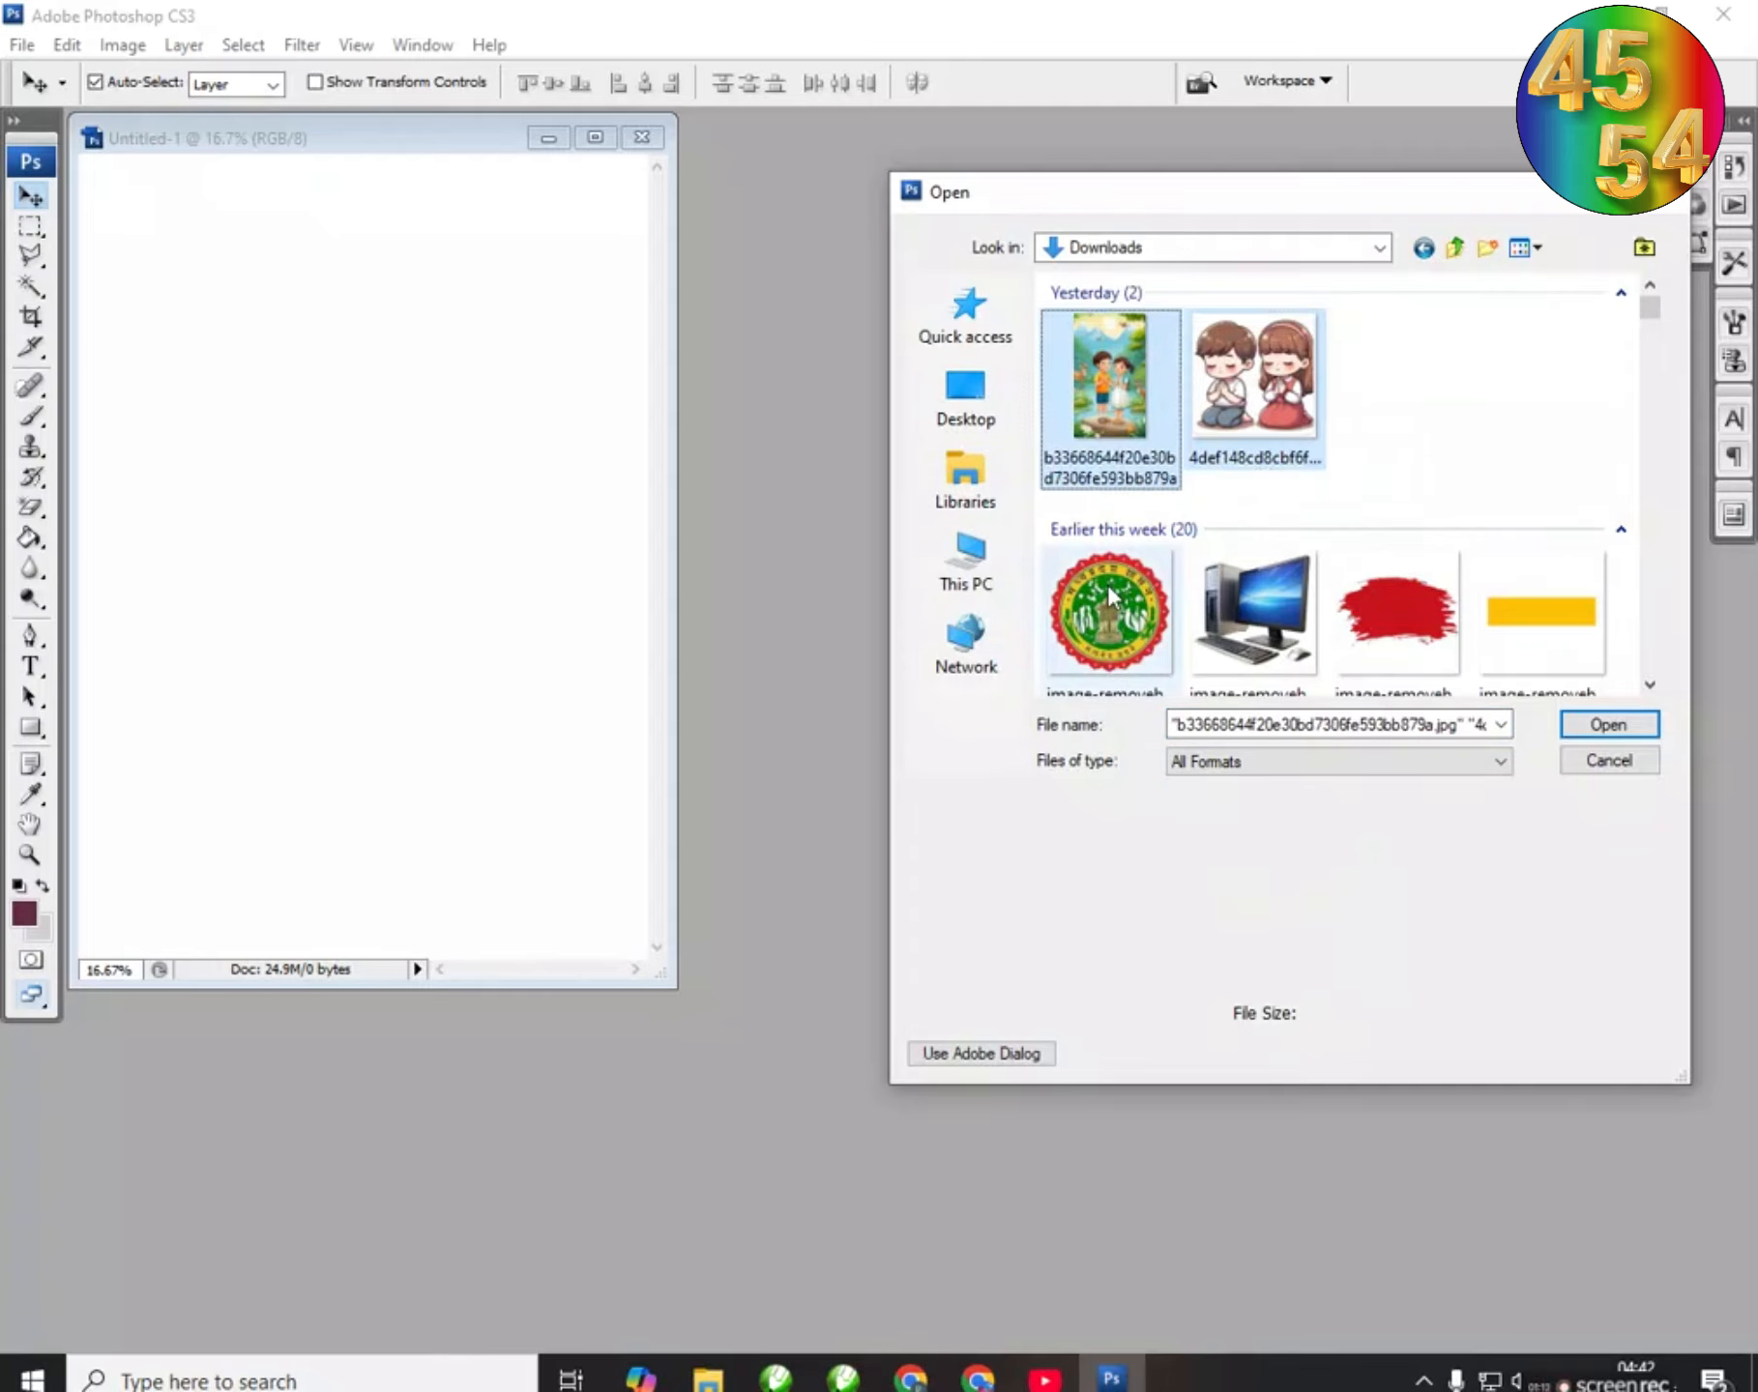
ctrl+click(1110, 611)
click(1618, 732)
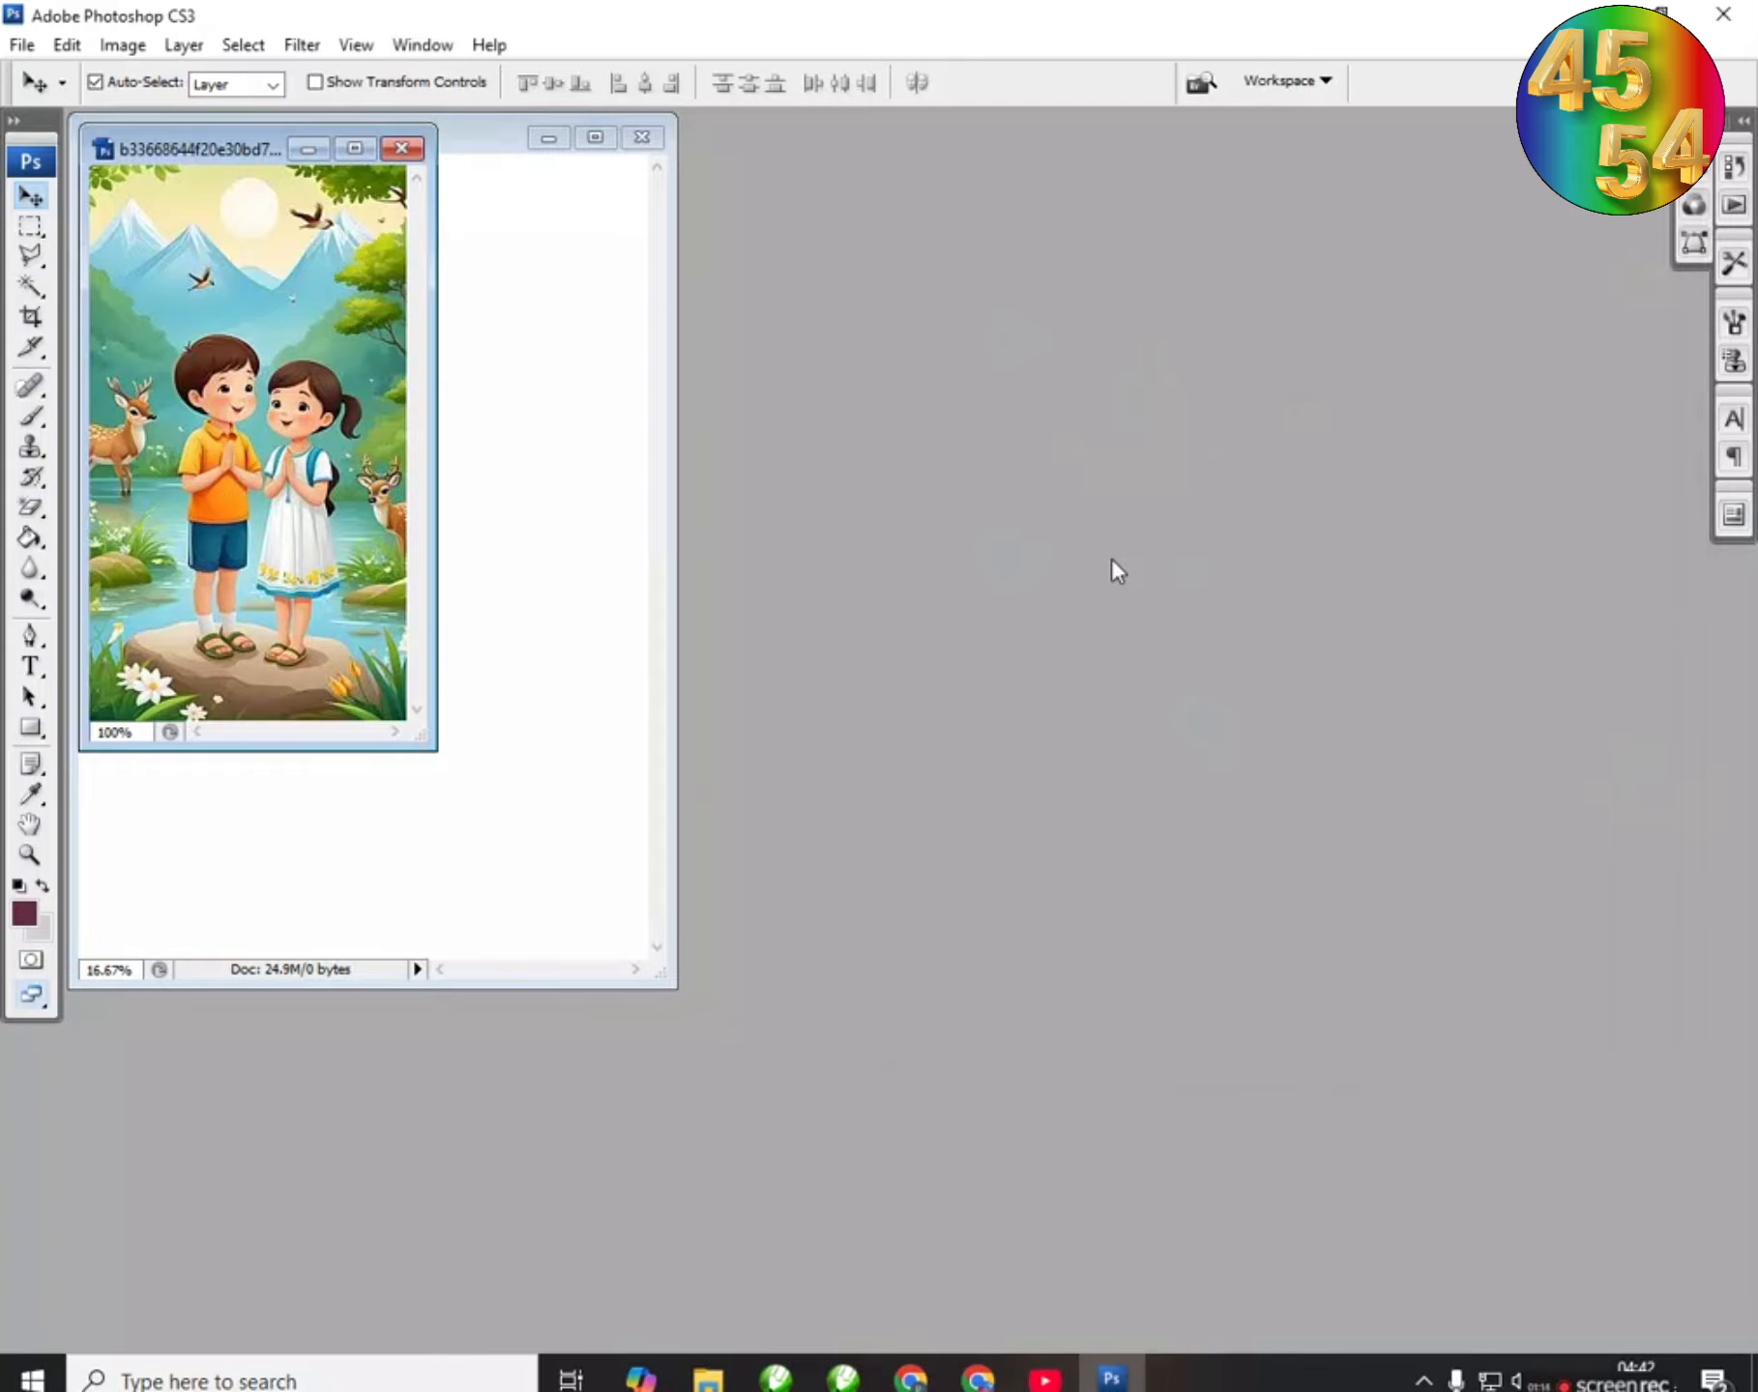
Step: Arrange the image windows beside the blank page and copy the landscape and praying children pictures onto it
click(979, 677)
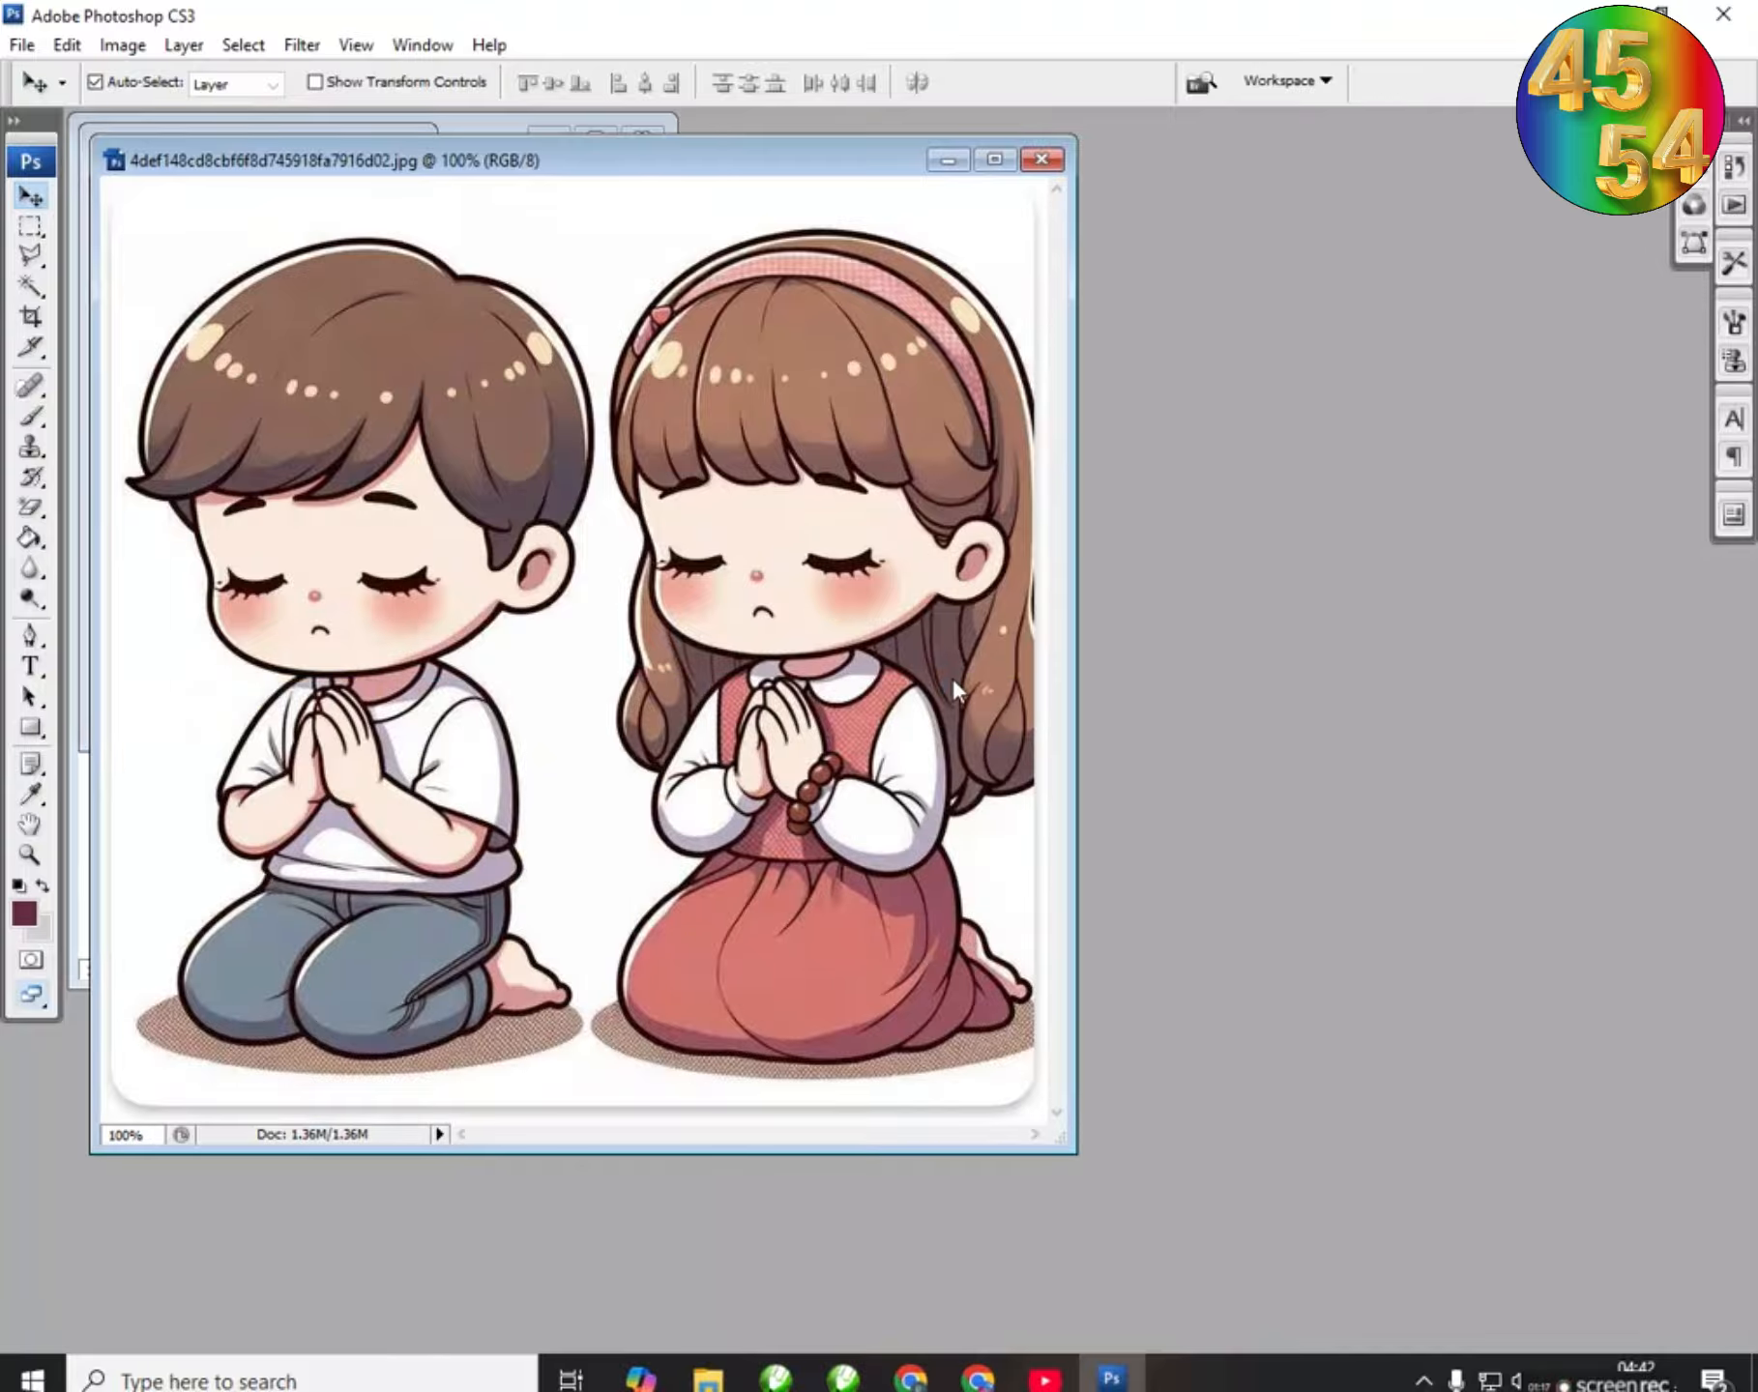
drag(619, 213, 1557, 266)
drag(680, 174, 1431, 225)
click(236, 165)
drag(237, 164, 955, 265)
drag(1049, 401, 205, 706)
drag(1296, 566, 368, 599)
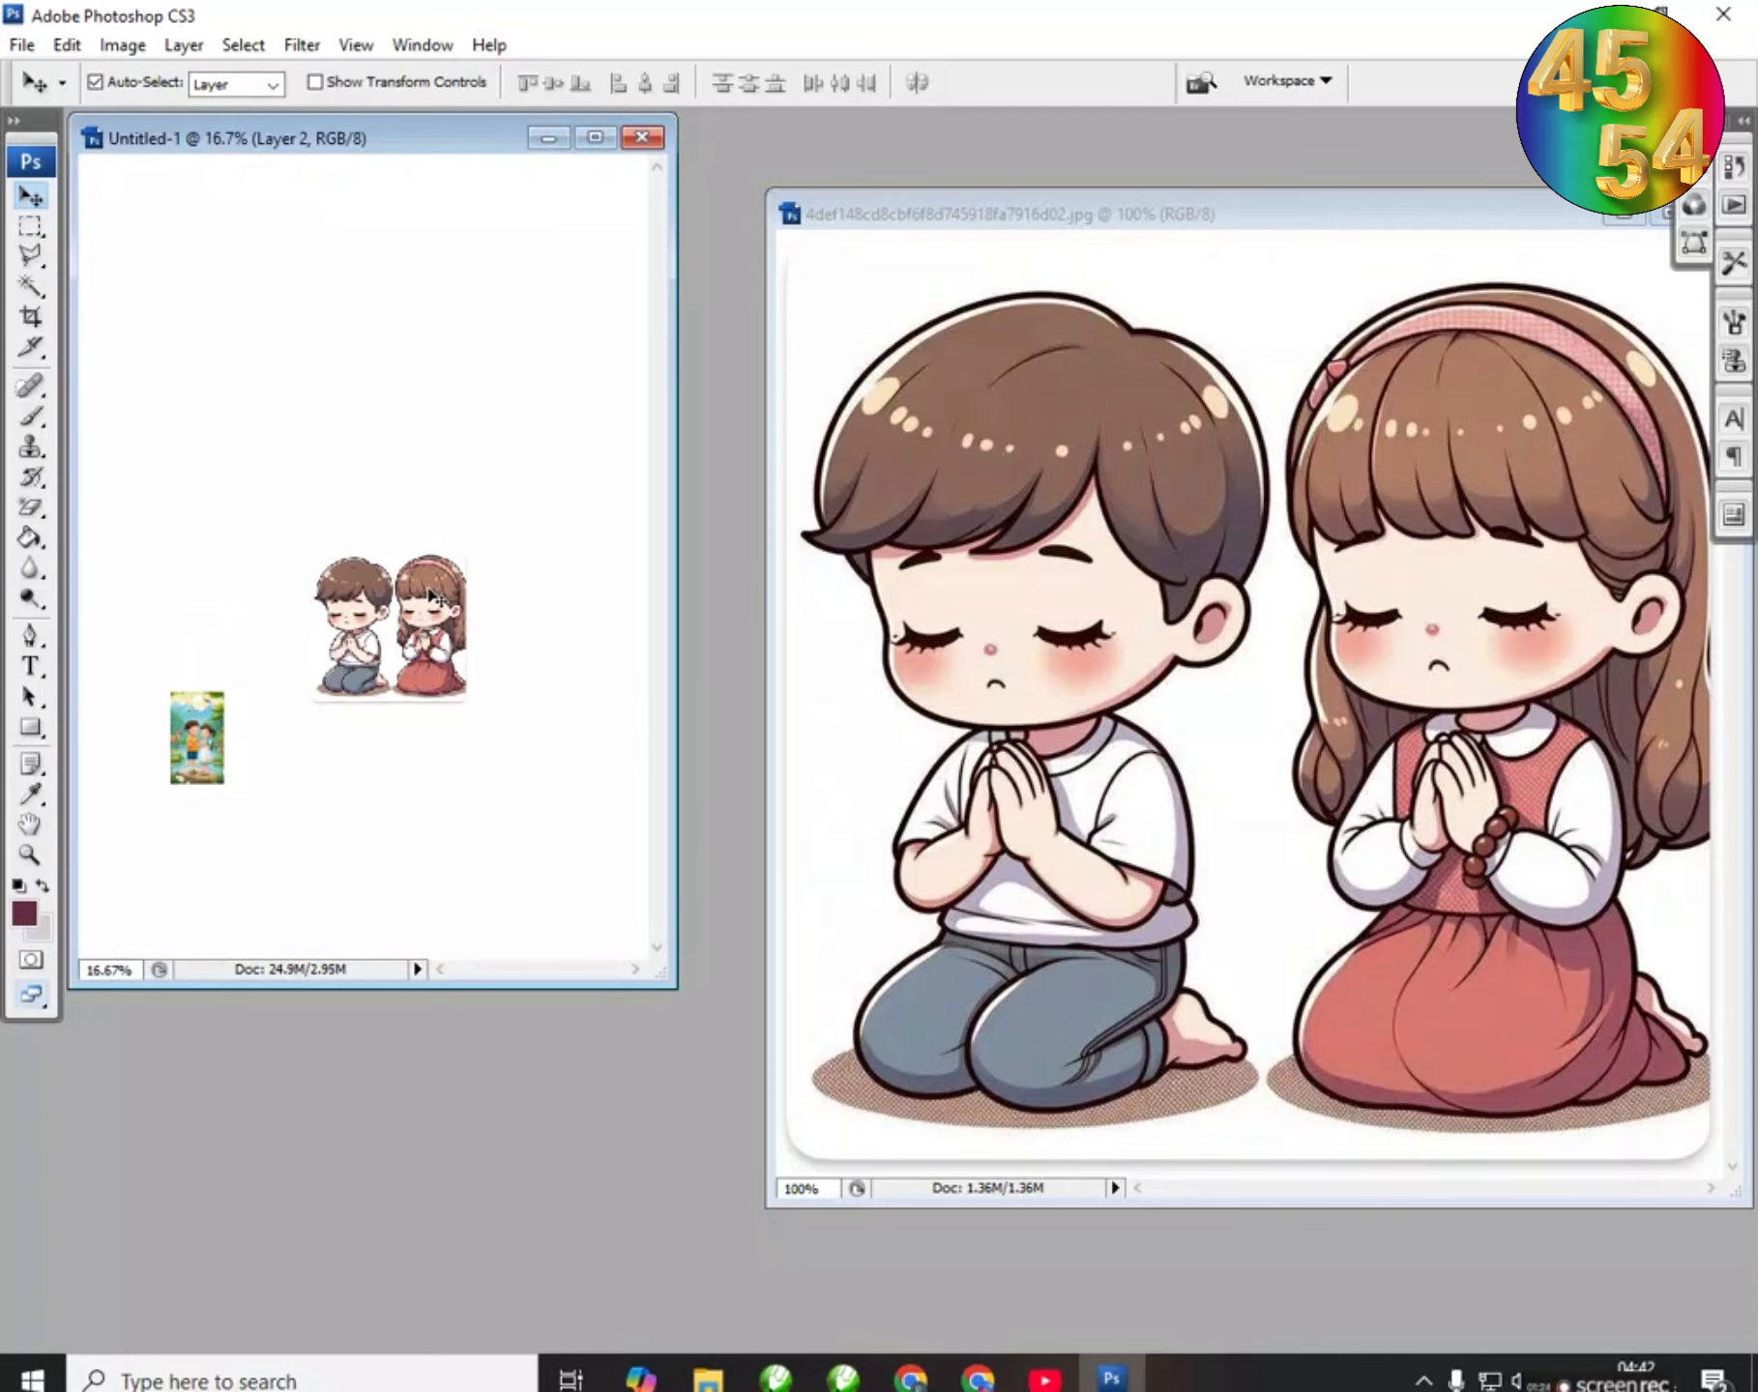
Step: Uncover the round emblem's window and copy the emblem onto the upper part of the Untitled-1 page
click(1274, 223)
drag(1274, 223, 1189, 402)
click(1394, 262)
click(1444, 263)
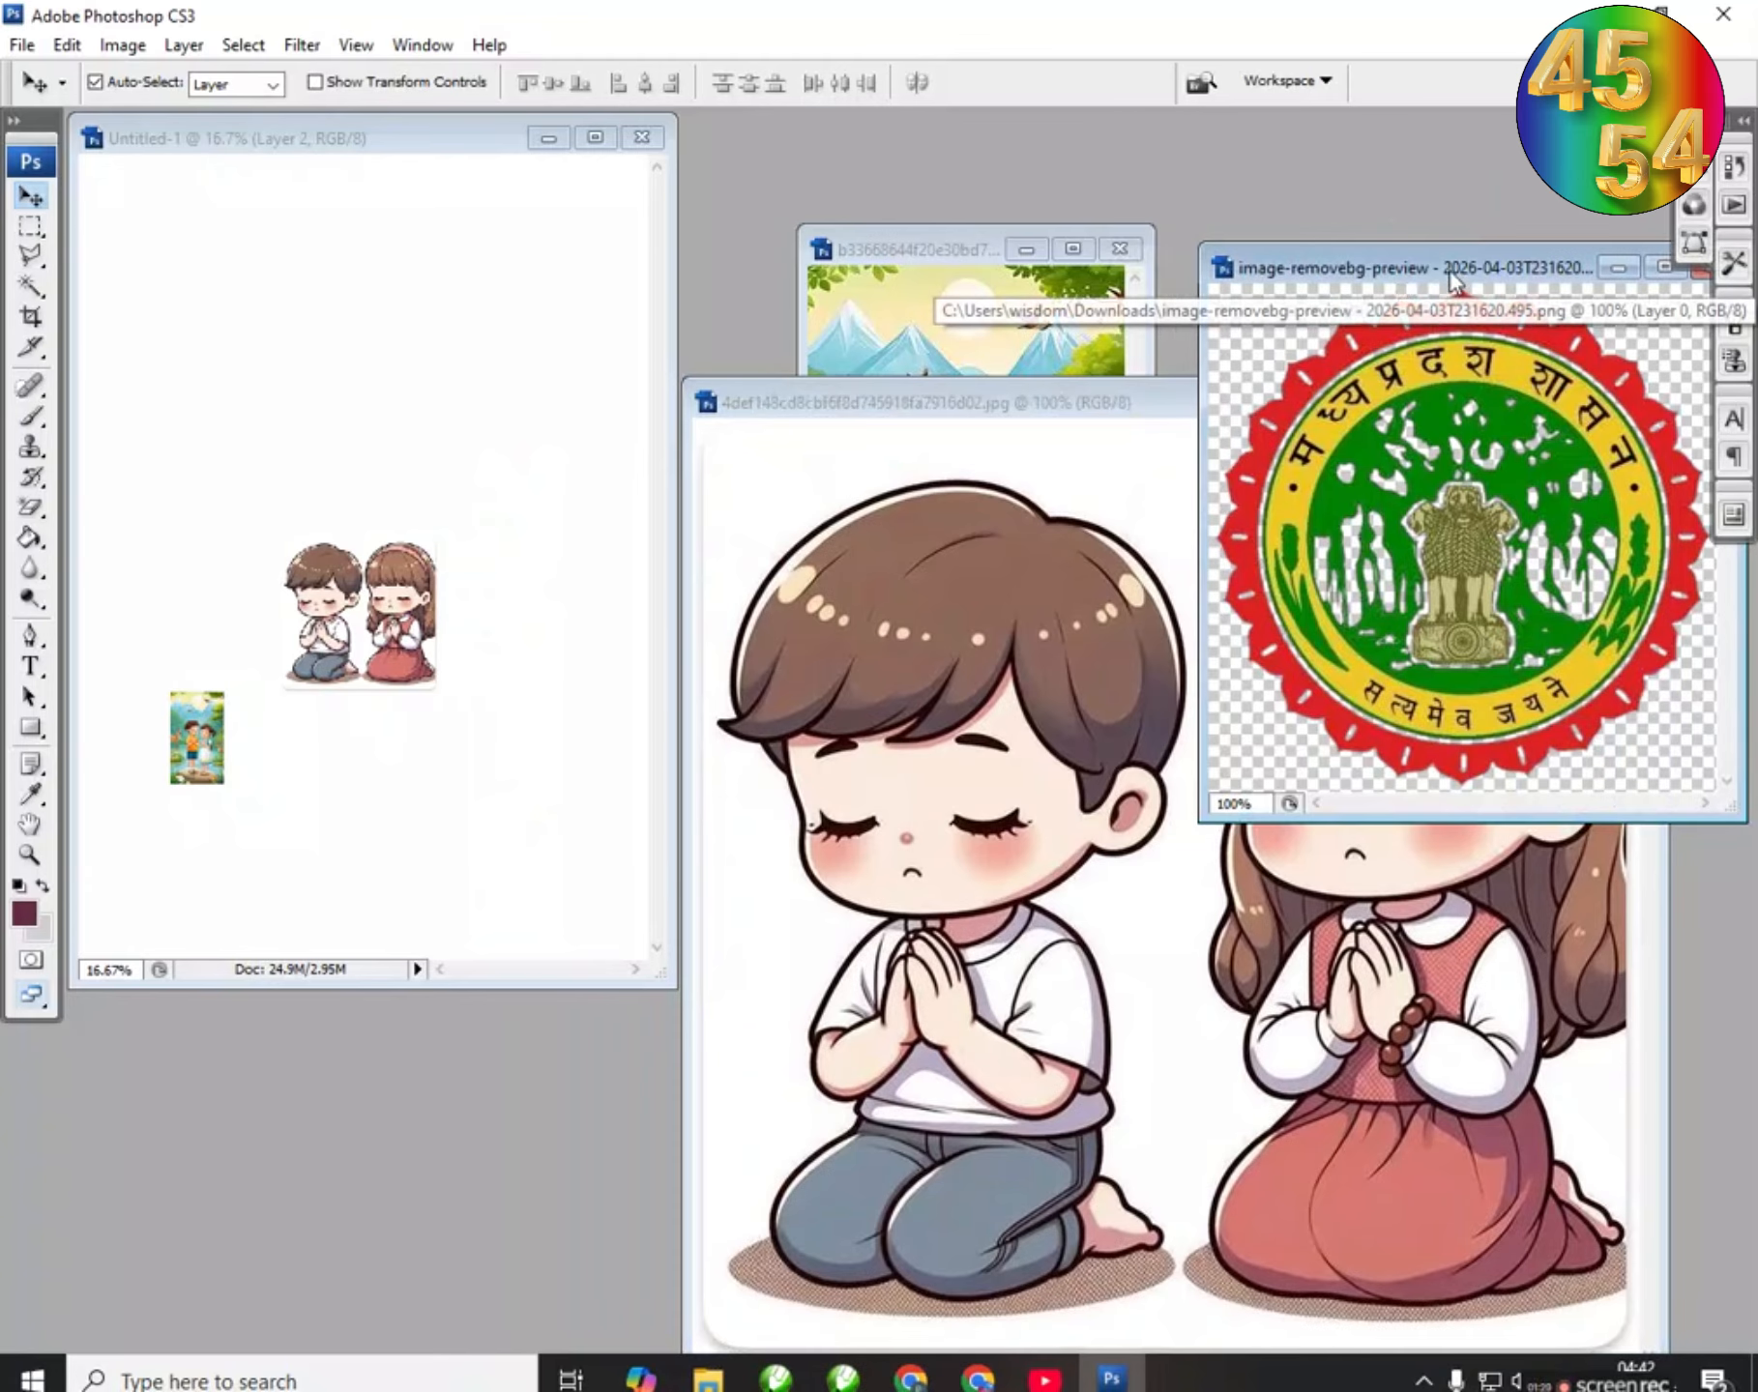
drag(1444, 263, 1268, 278)
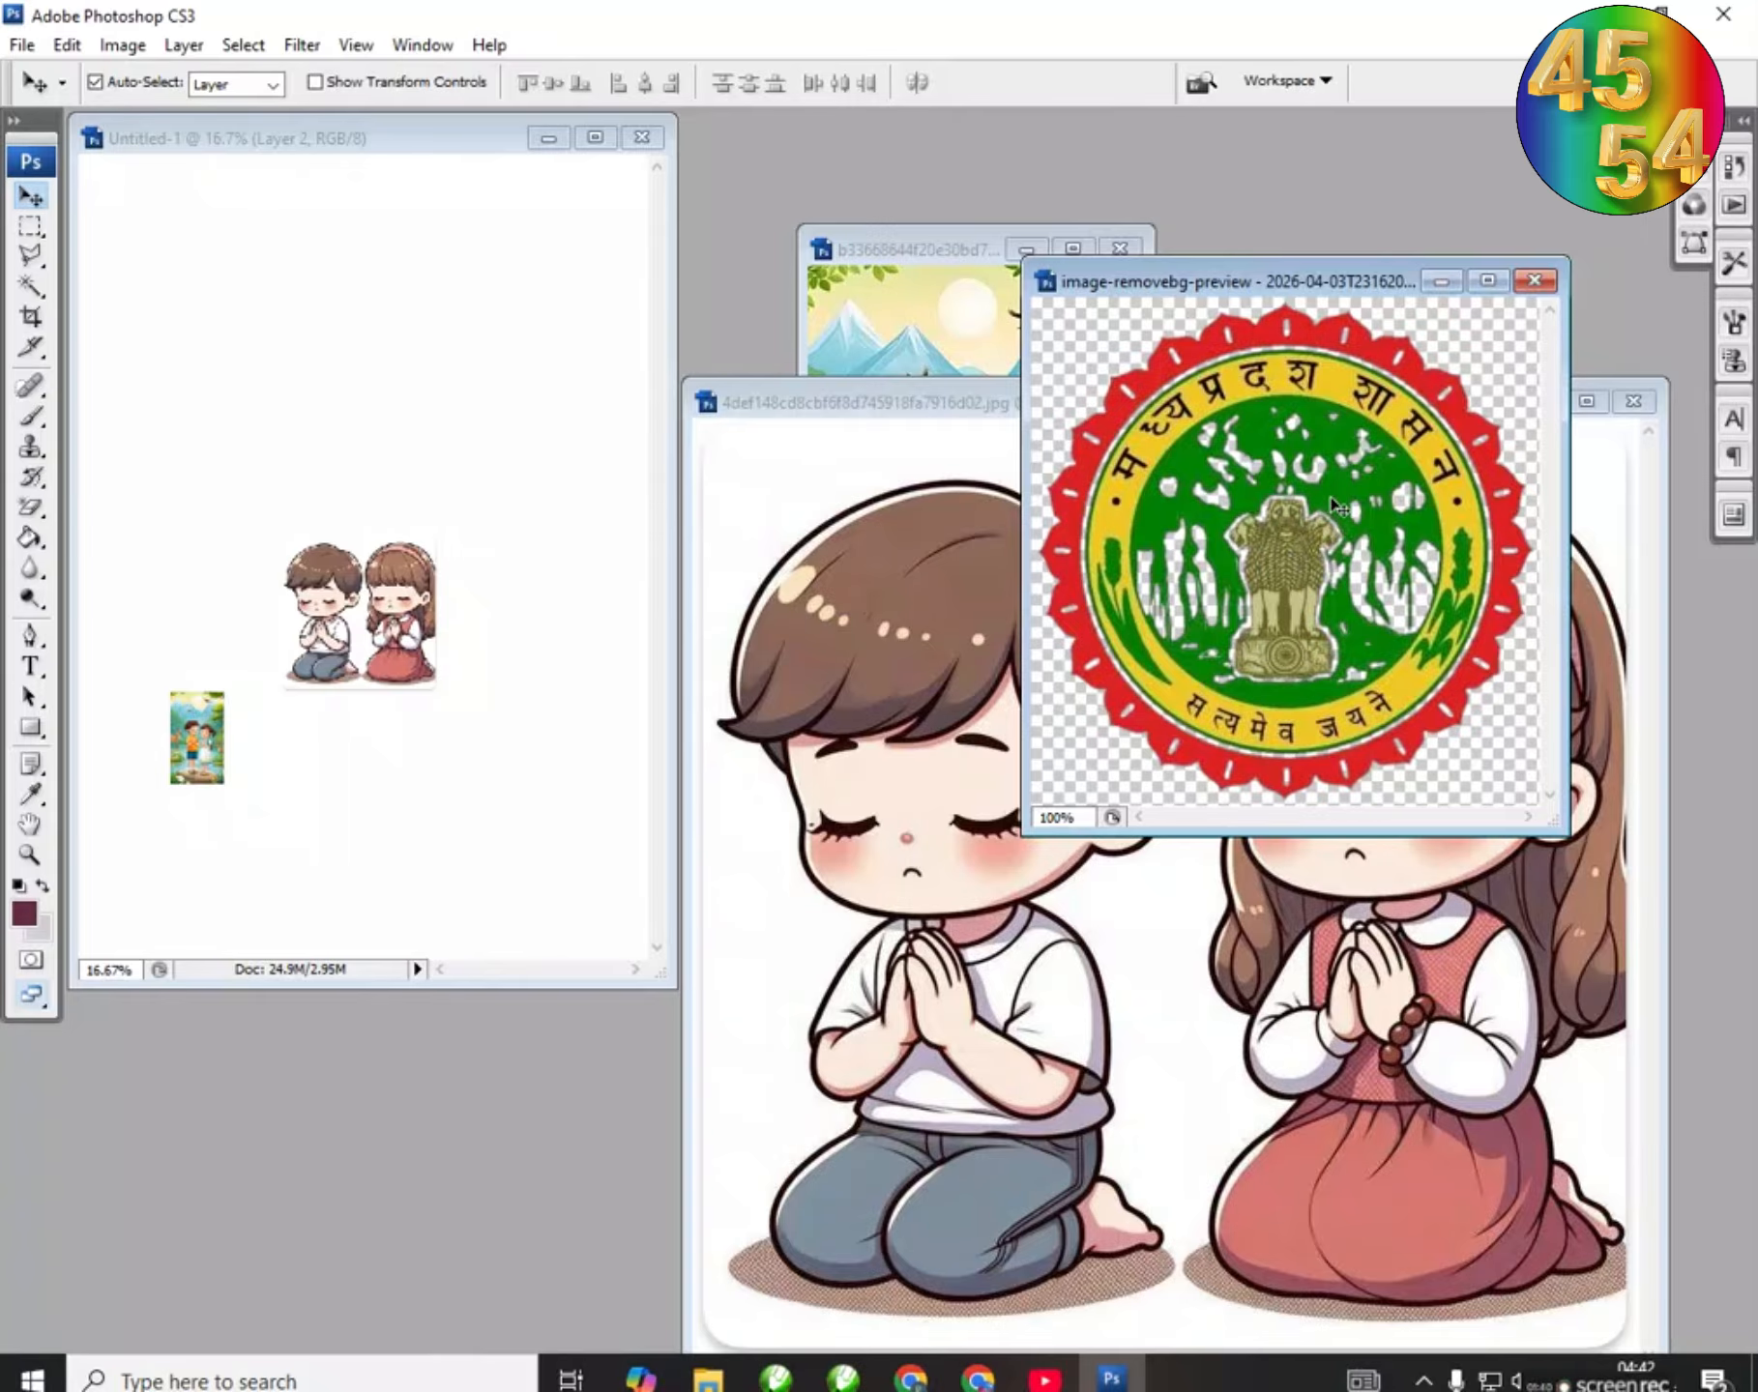
drag(1332, 500, 295, 408)
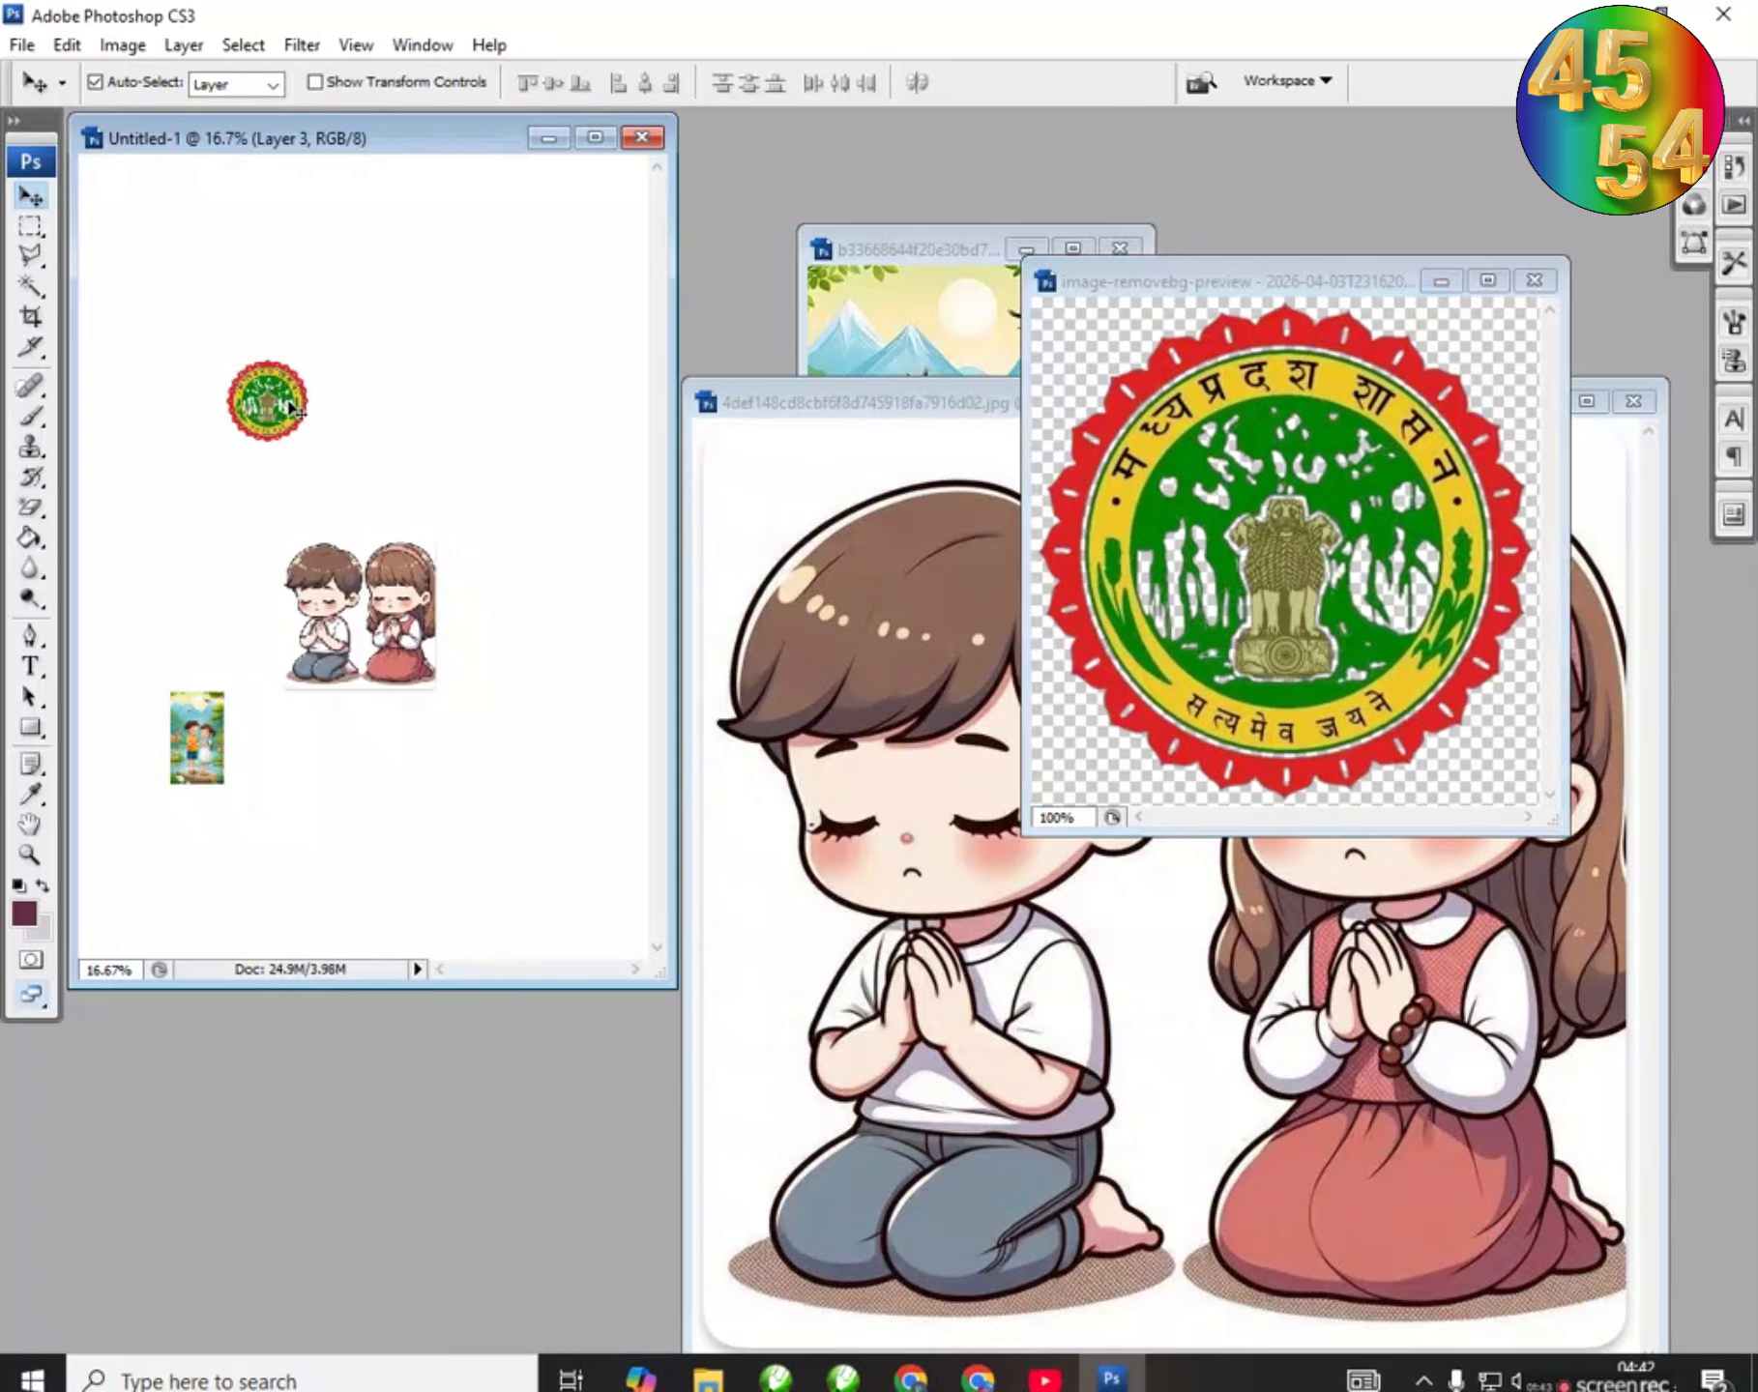
Step: Maximize Untitled-1 and place the landscape picture at upper left, the praying children at upper right and the emblem near the lower middle
click(587, 139)
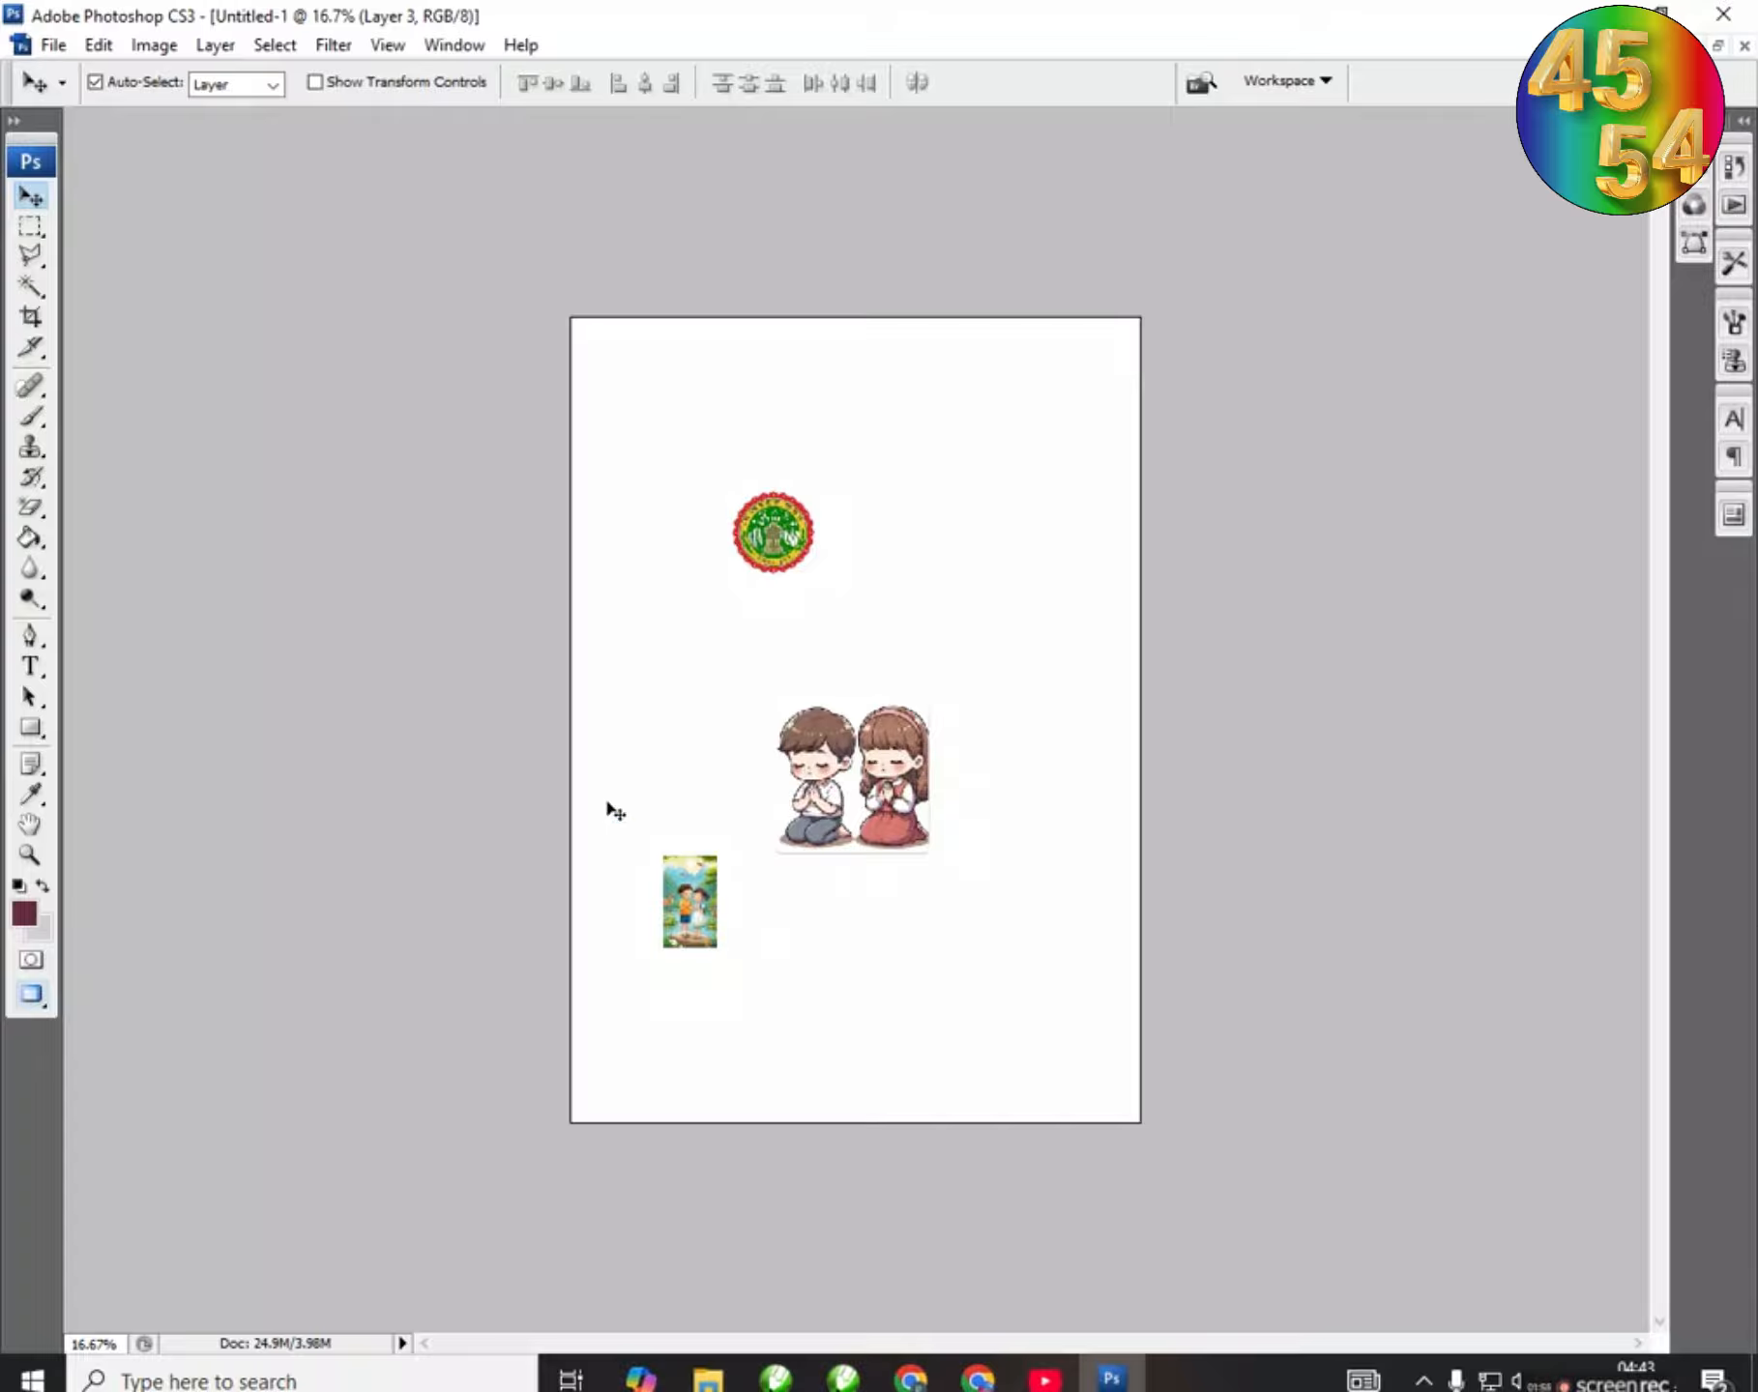
drag(830, 783, 898, 685)
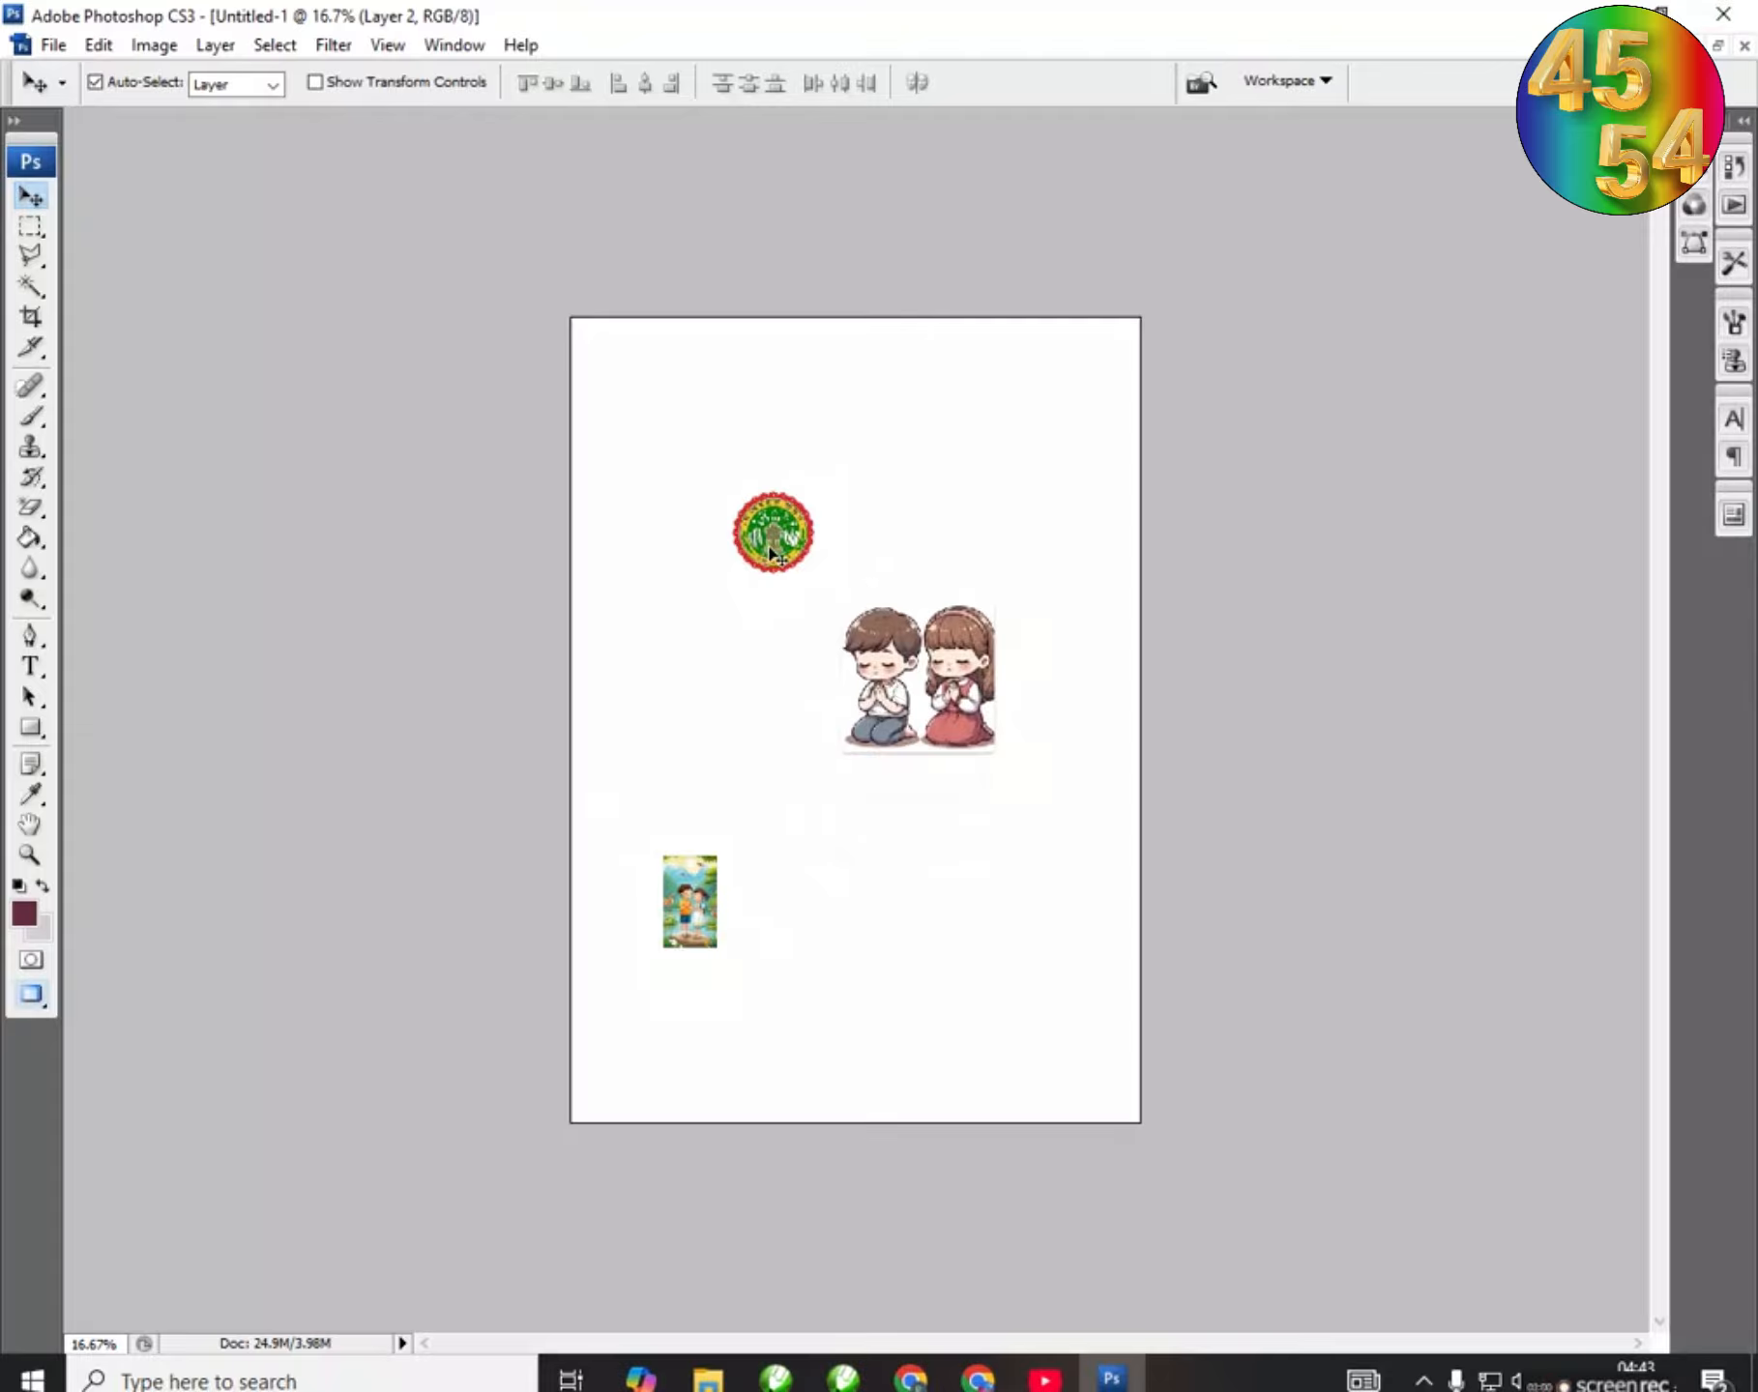
drag(776, 556, 665, 455)
drag(888, 725, 977, 520)
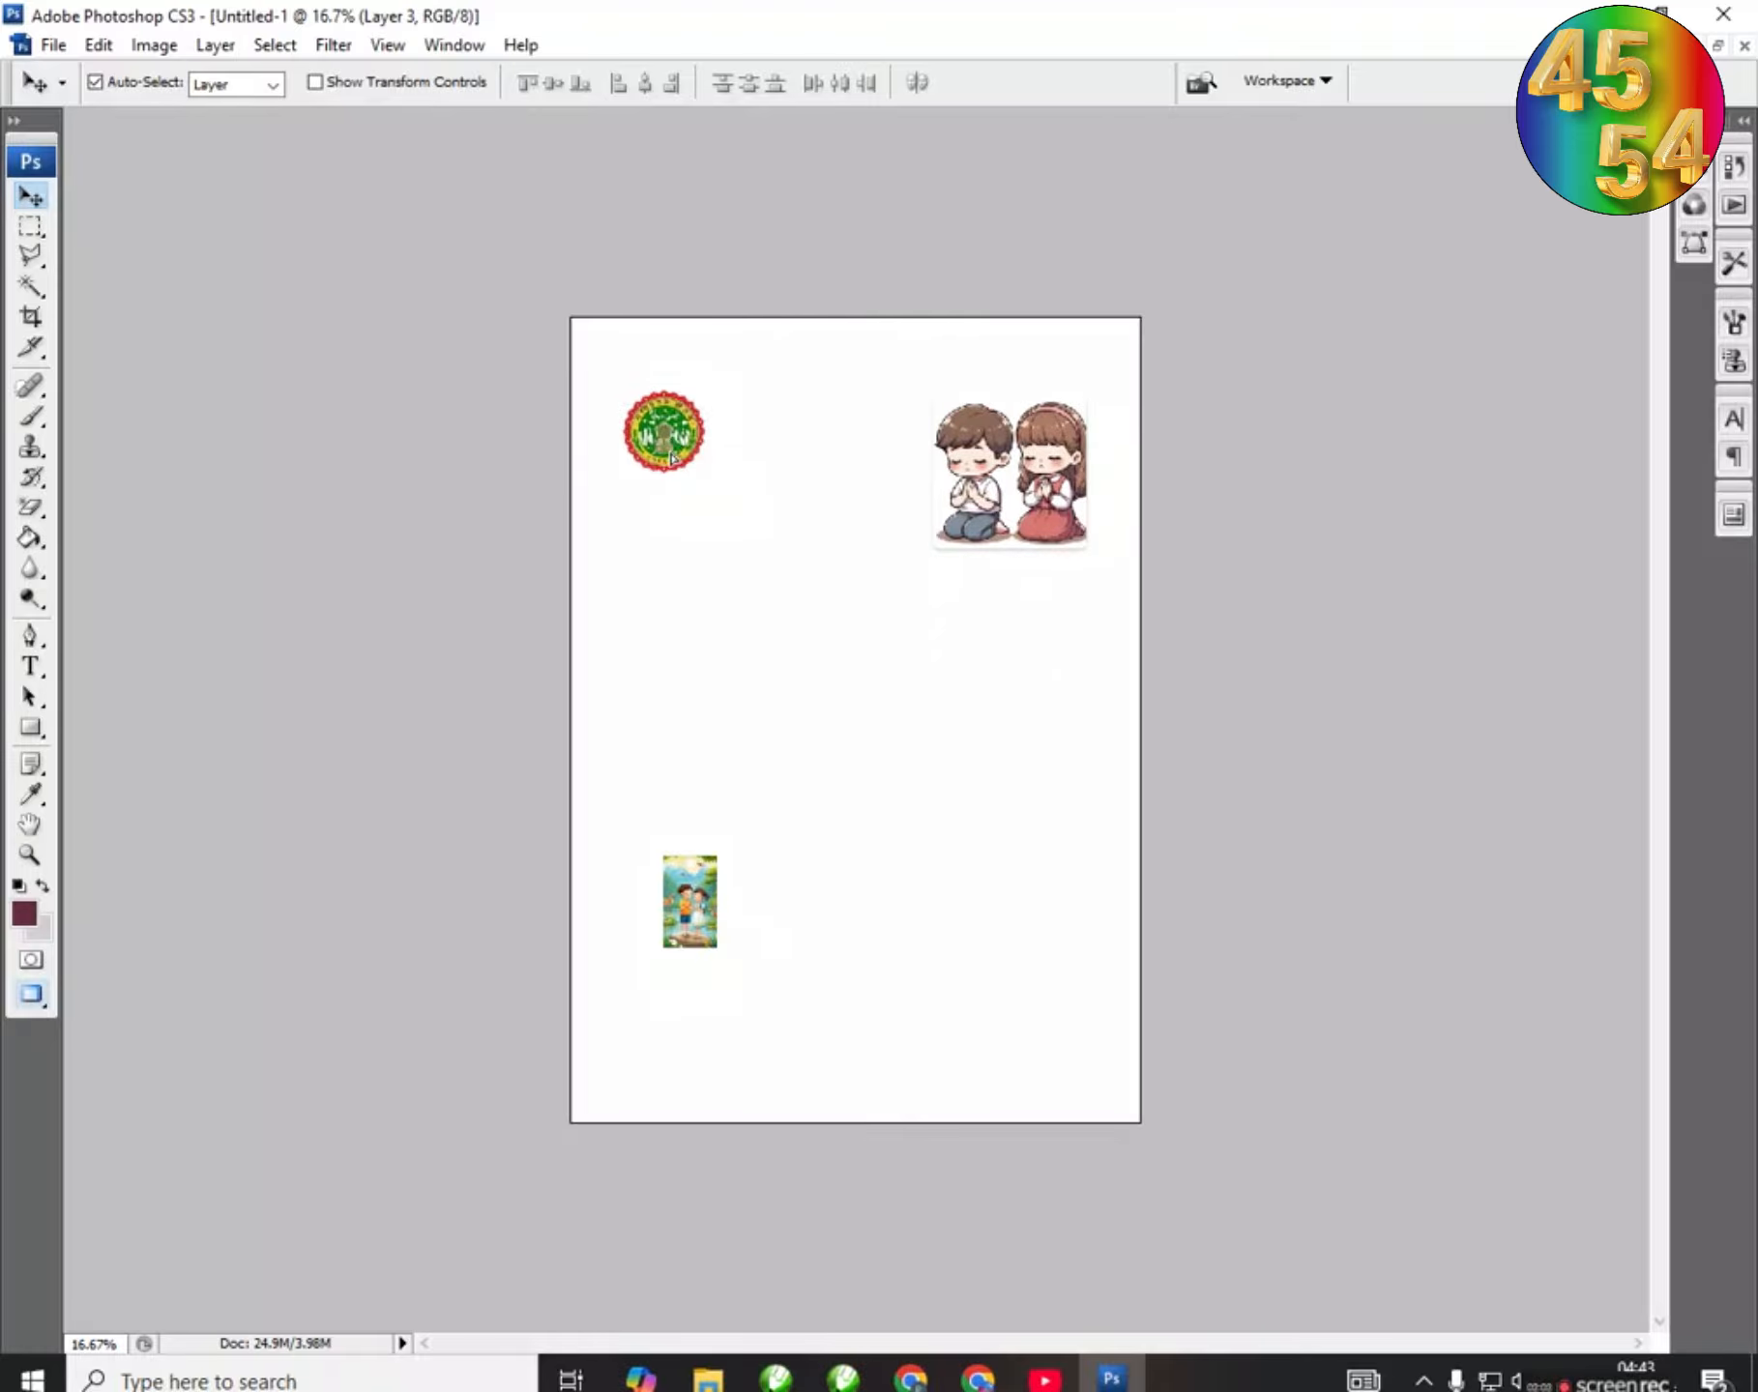
drag(674, 446, 963, 925)
drag(698, 930, 718, 648)
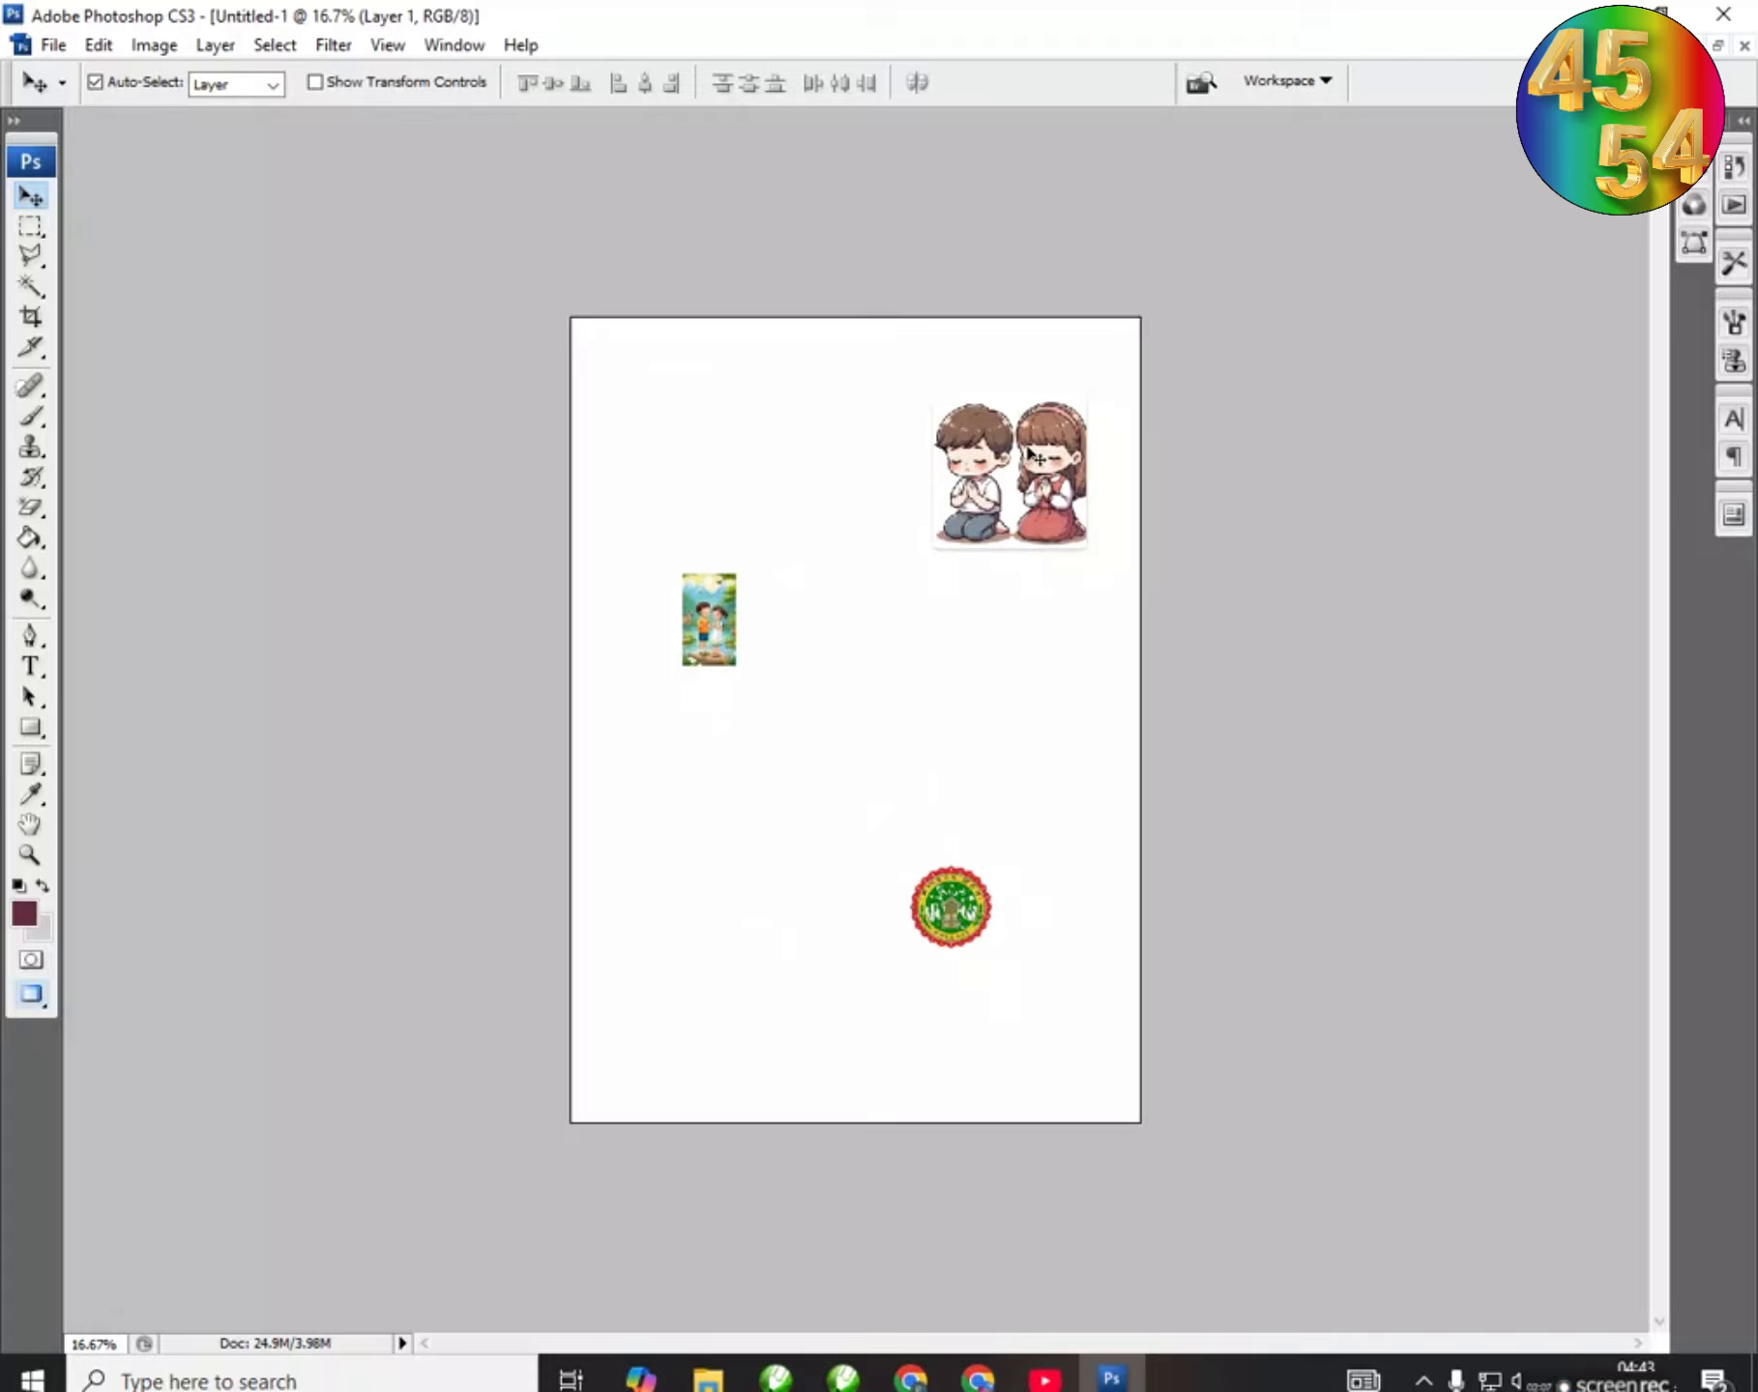
drag(1028, 482, 988, 507)
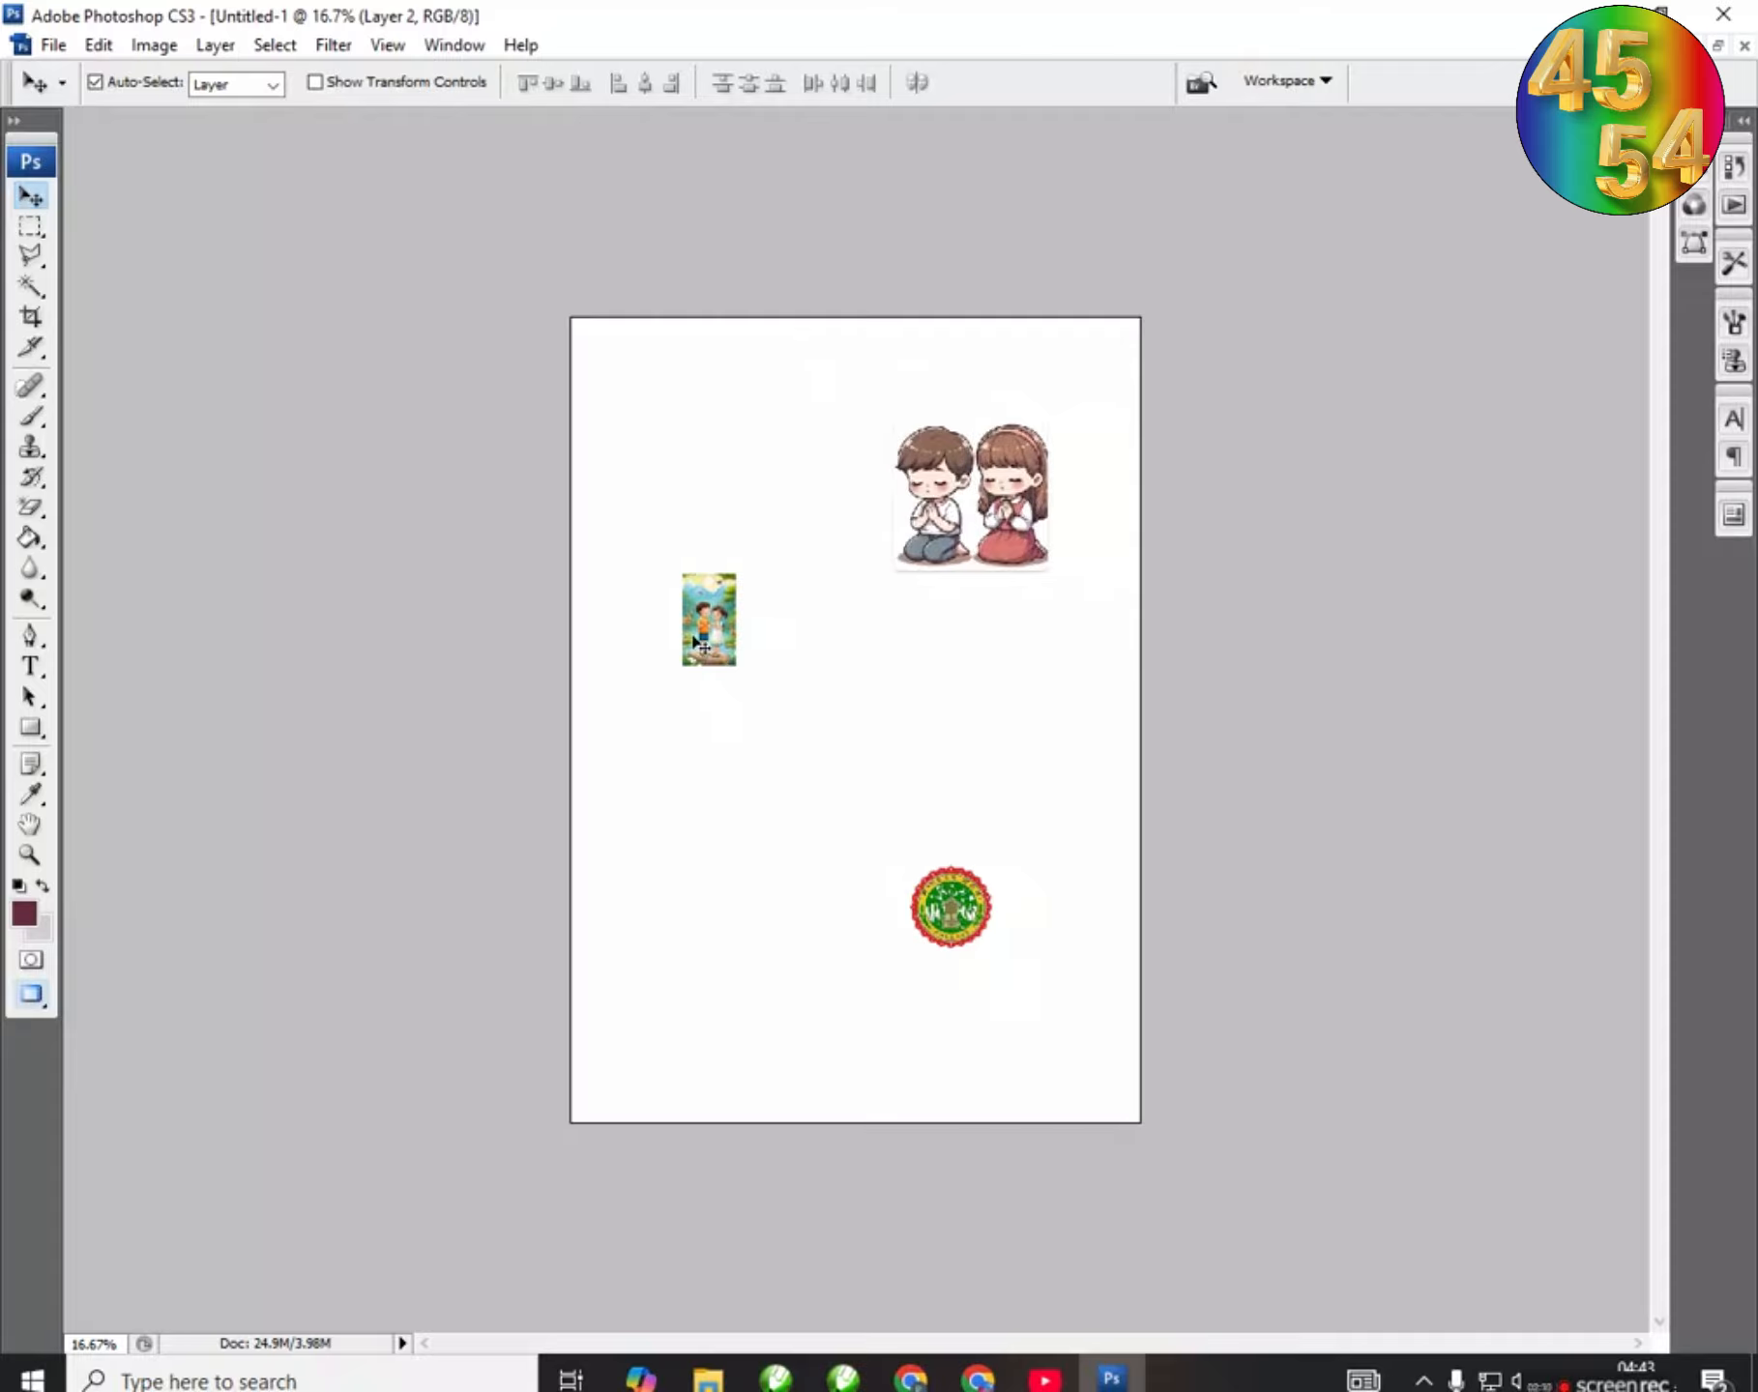
drag(727, 626, 703, 488)
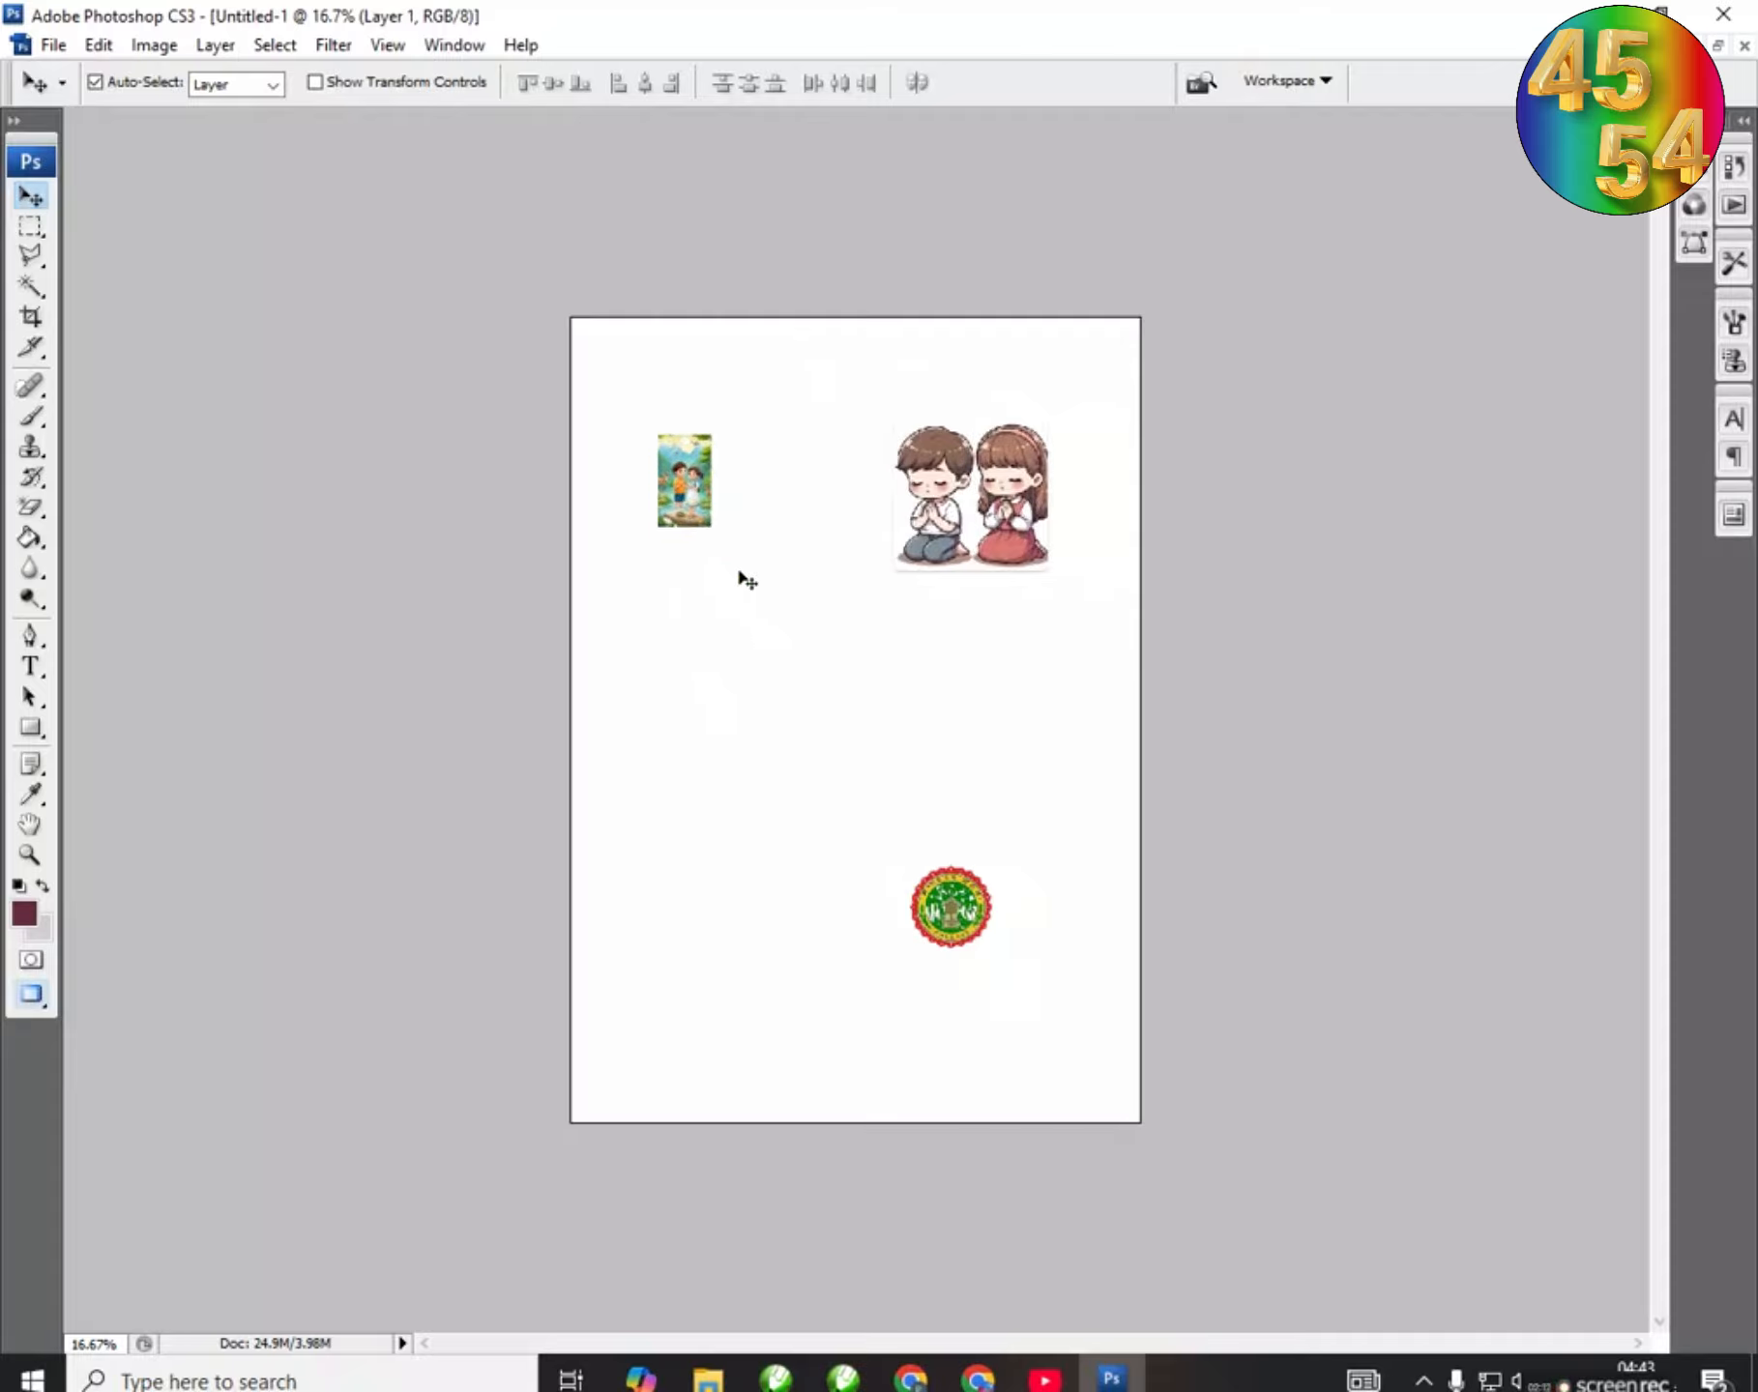
drag(962, 924, 864, 904)
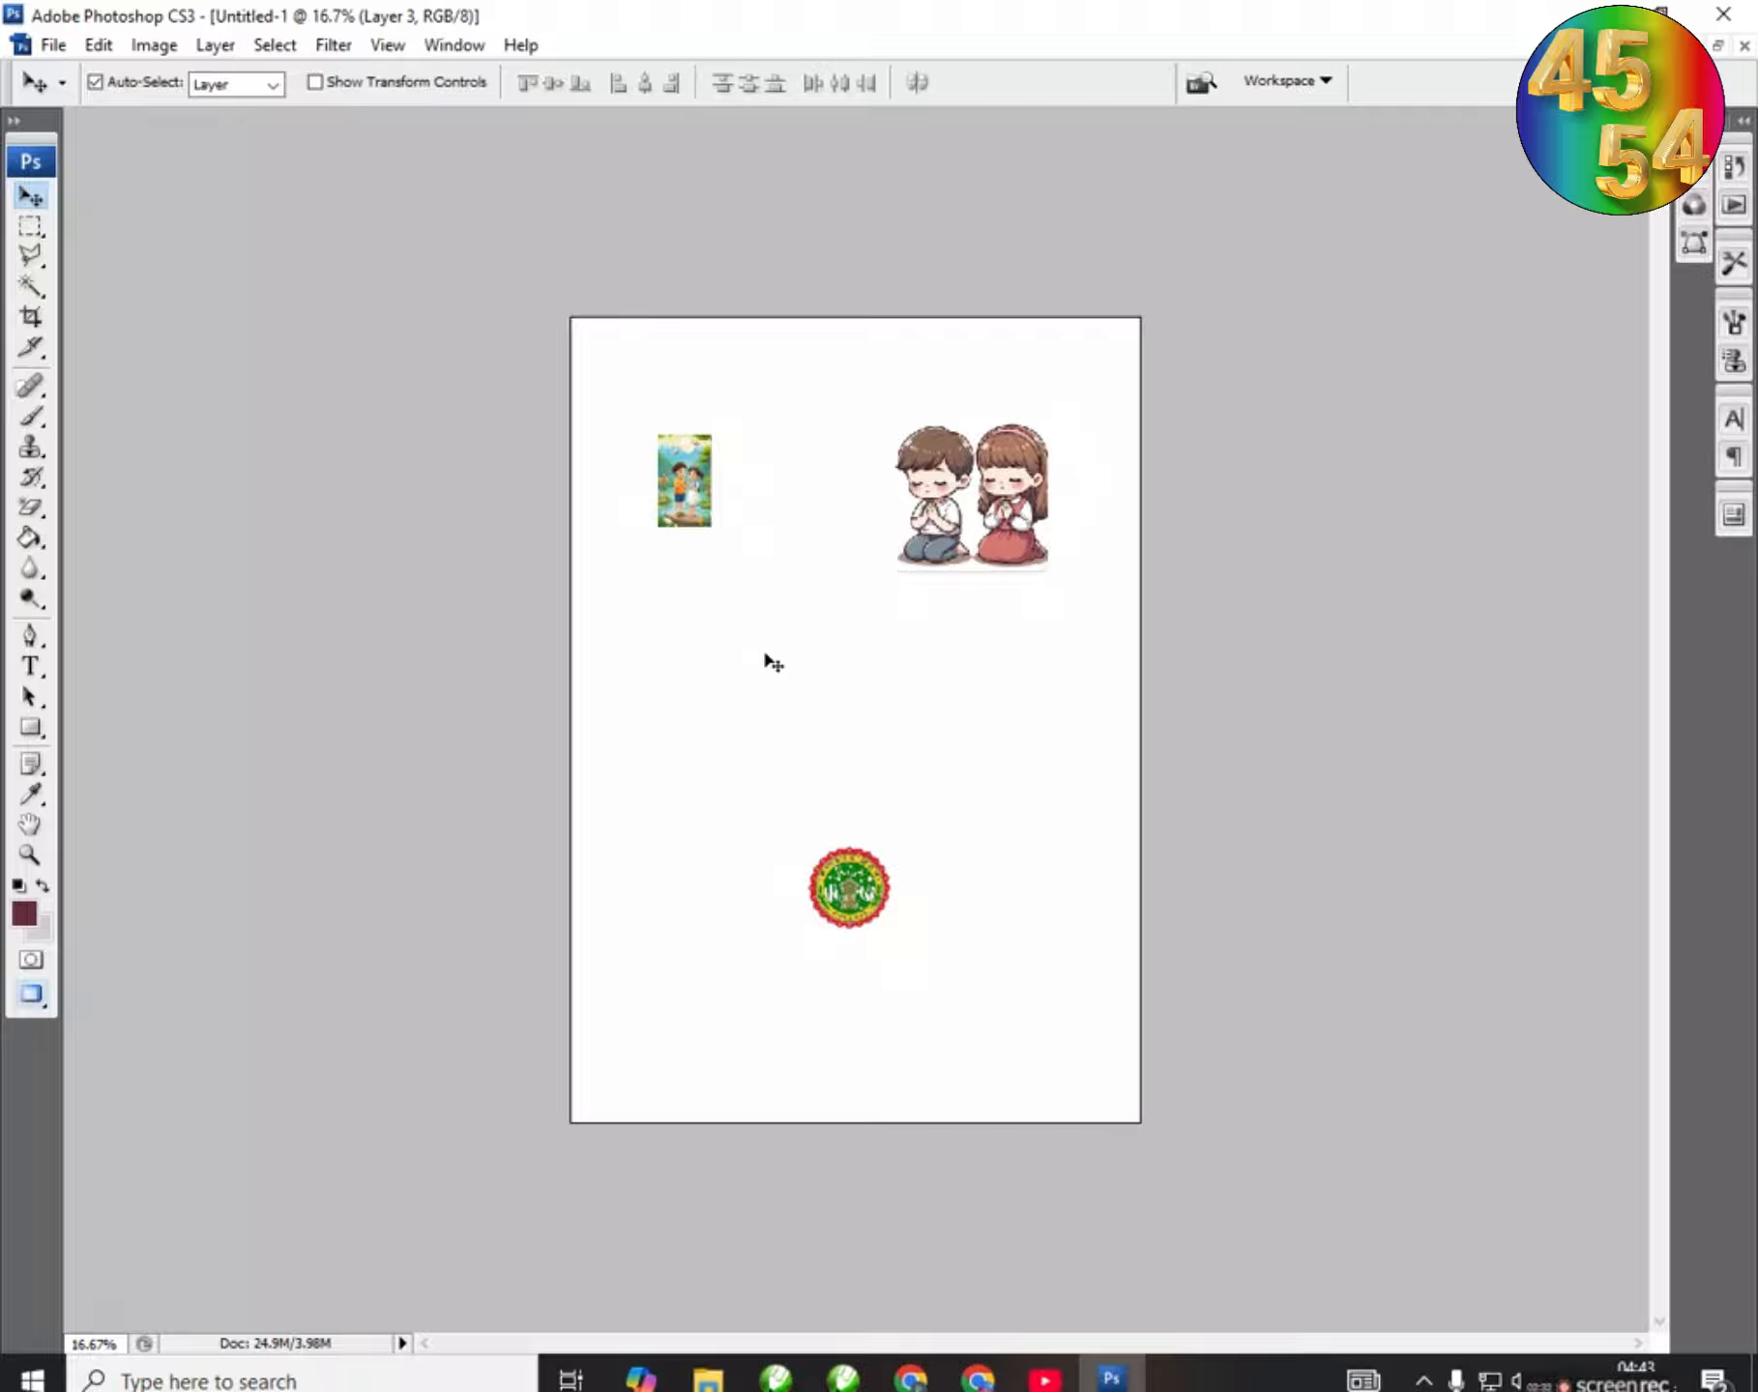
Step: Show the Layers panel
click(457, 46)
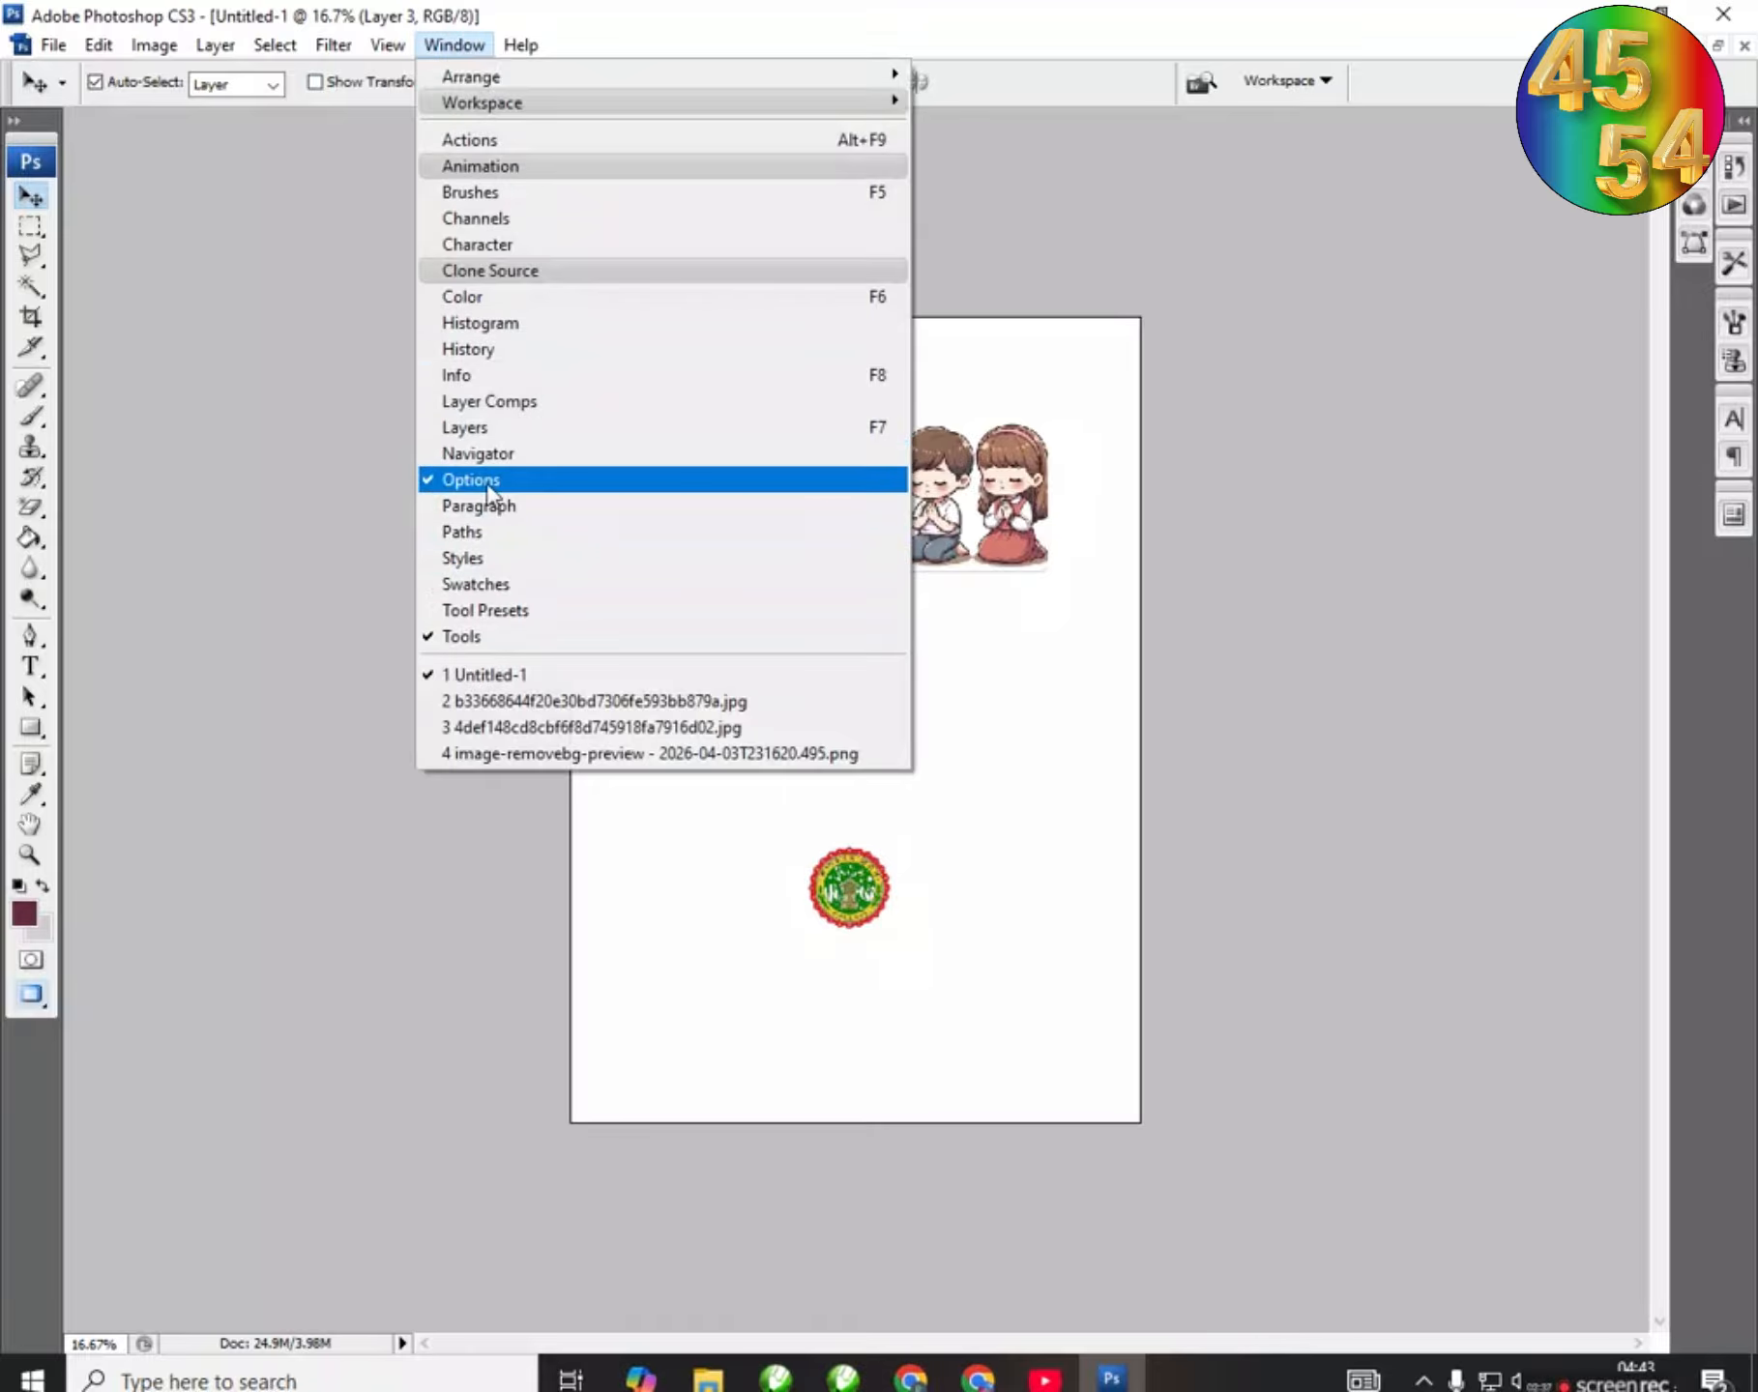
click(463, 428)
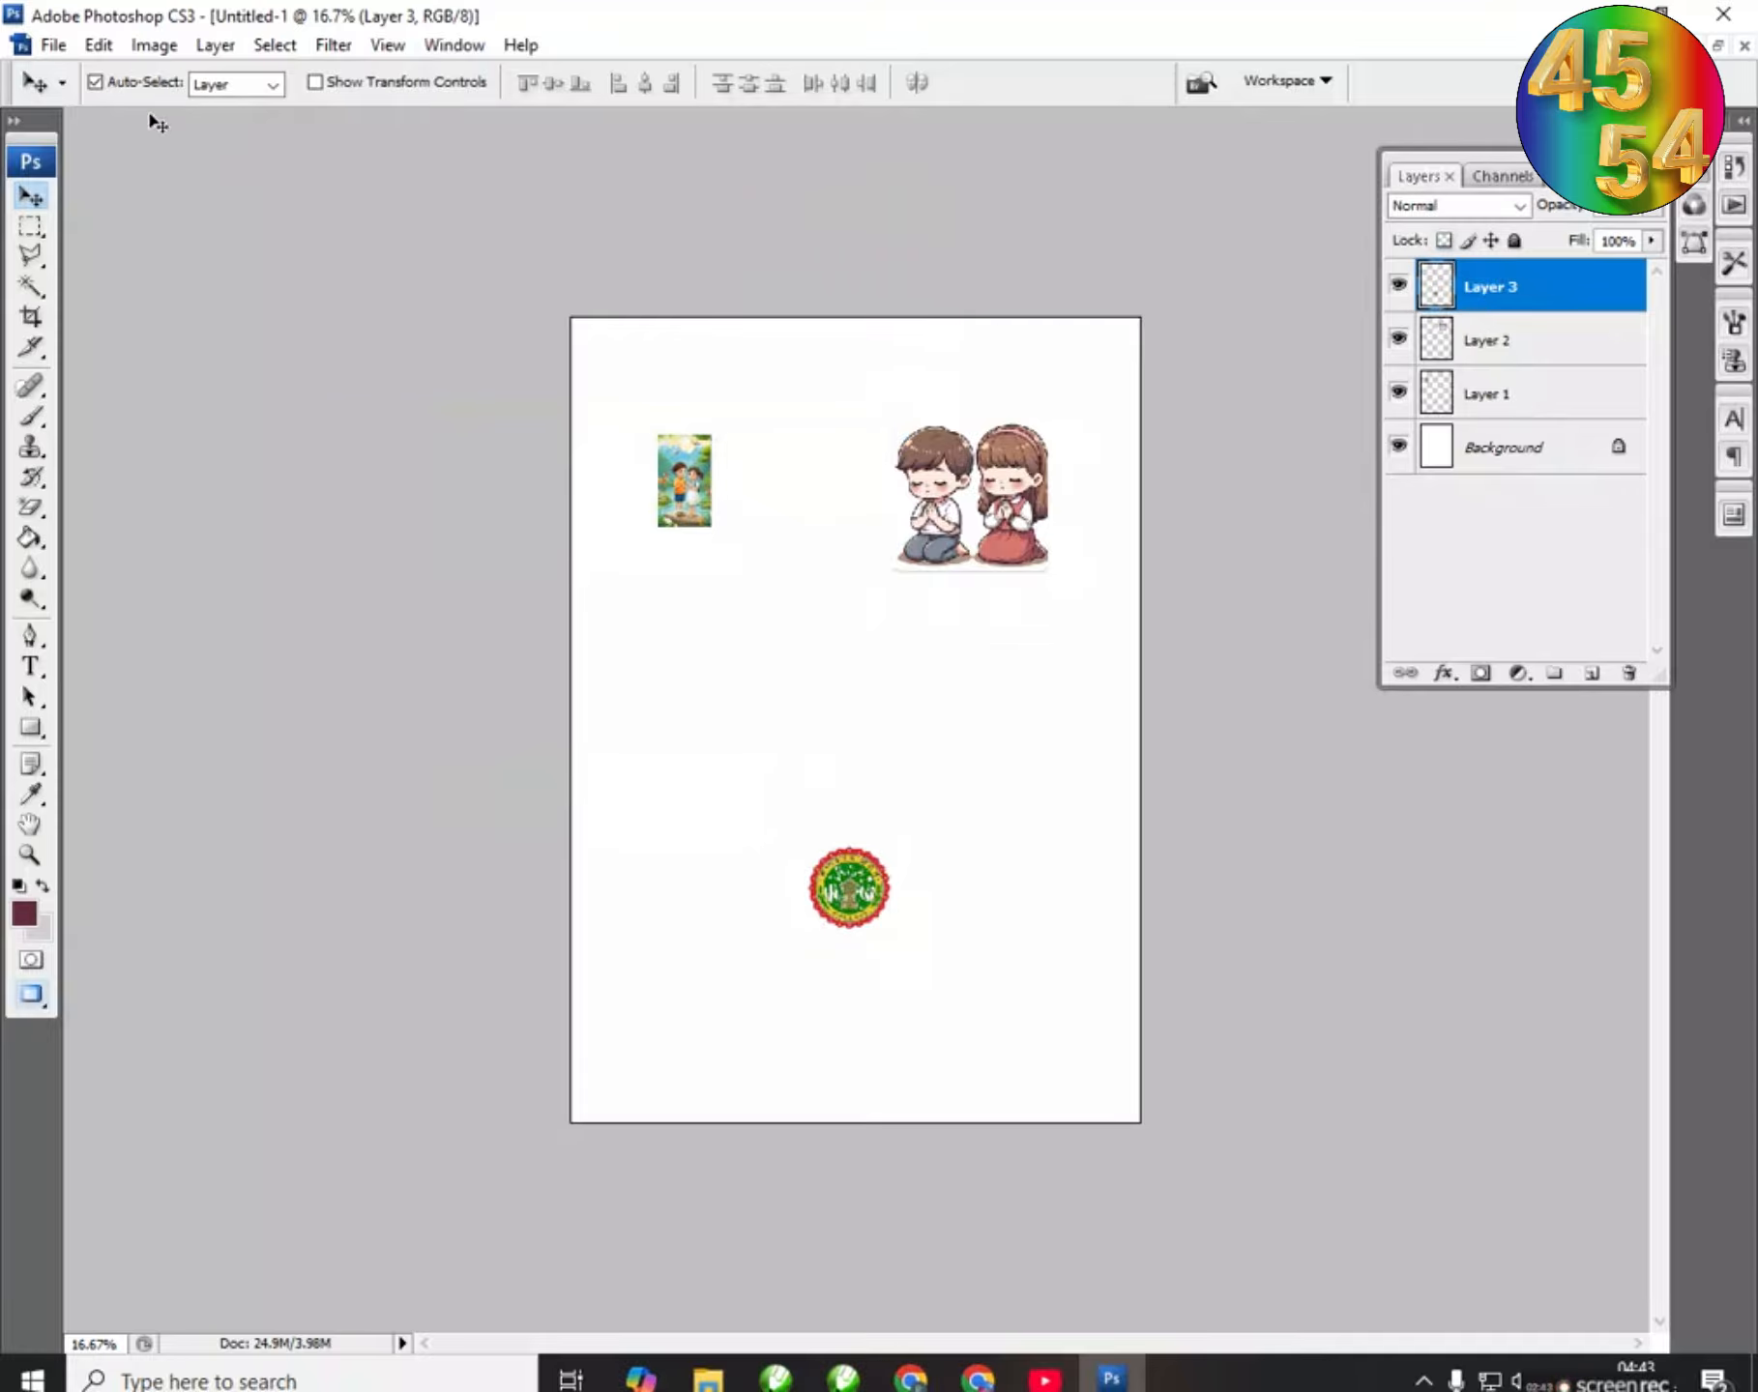
Step: Turn off Auto-Select and shift the active emblem layer, Layer 3, slightly down and to the left on the page
click(94, 83)
drag(914, 665, 883, 726)
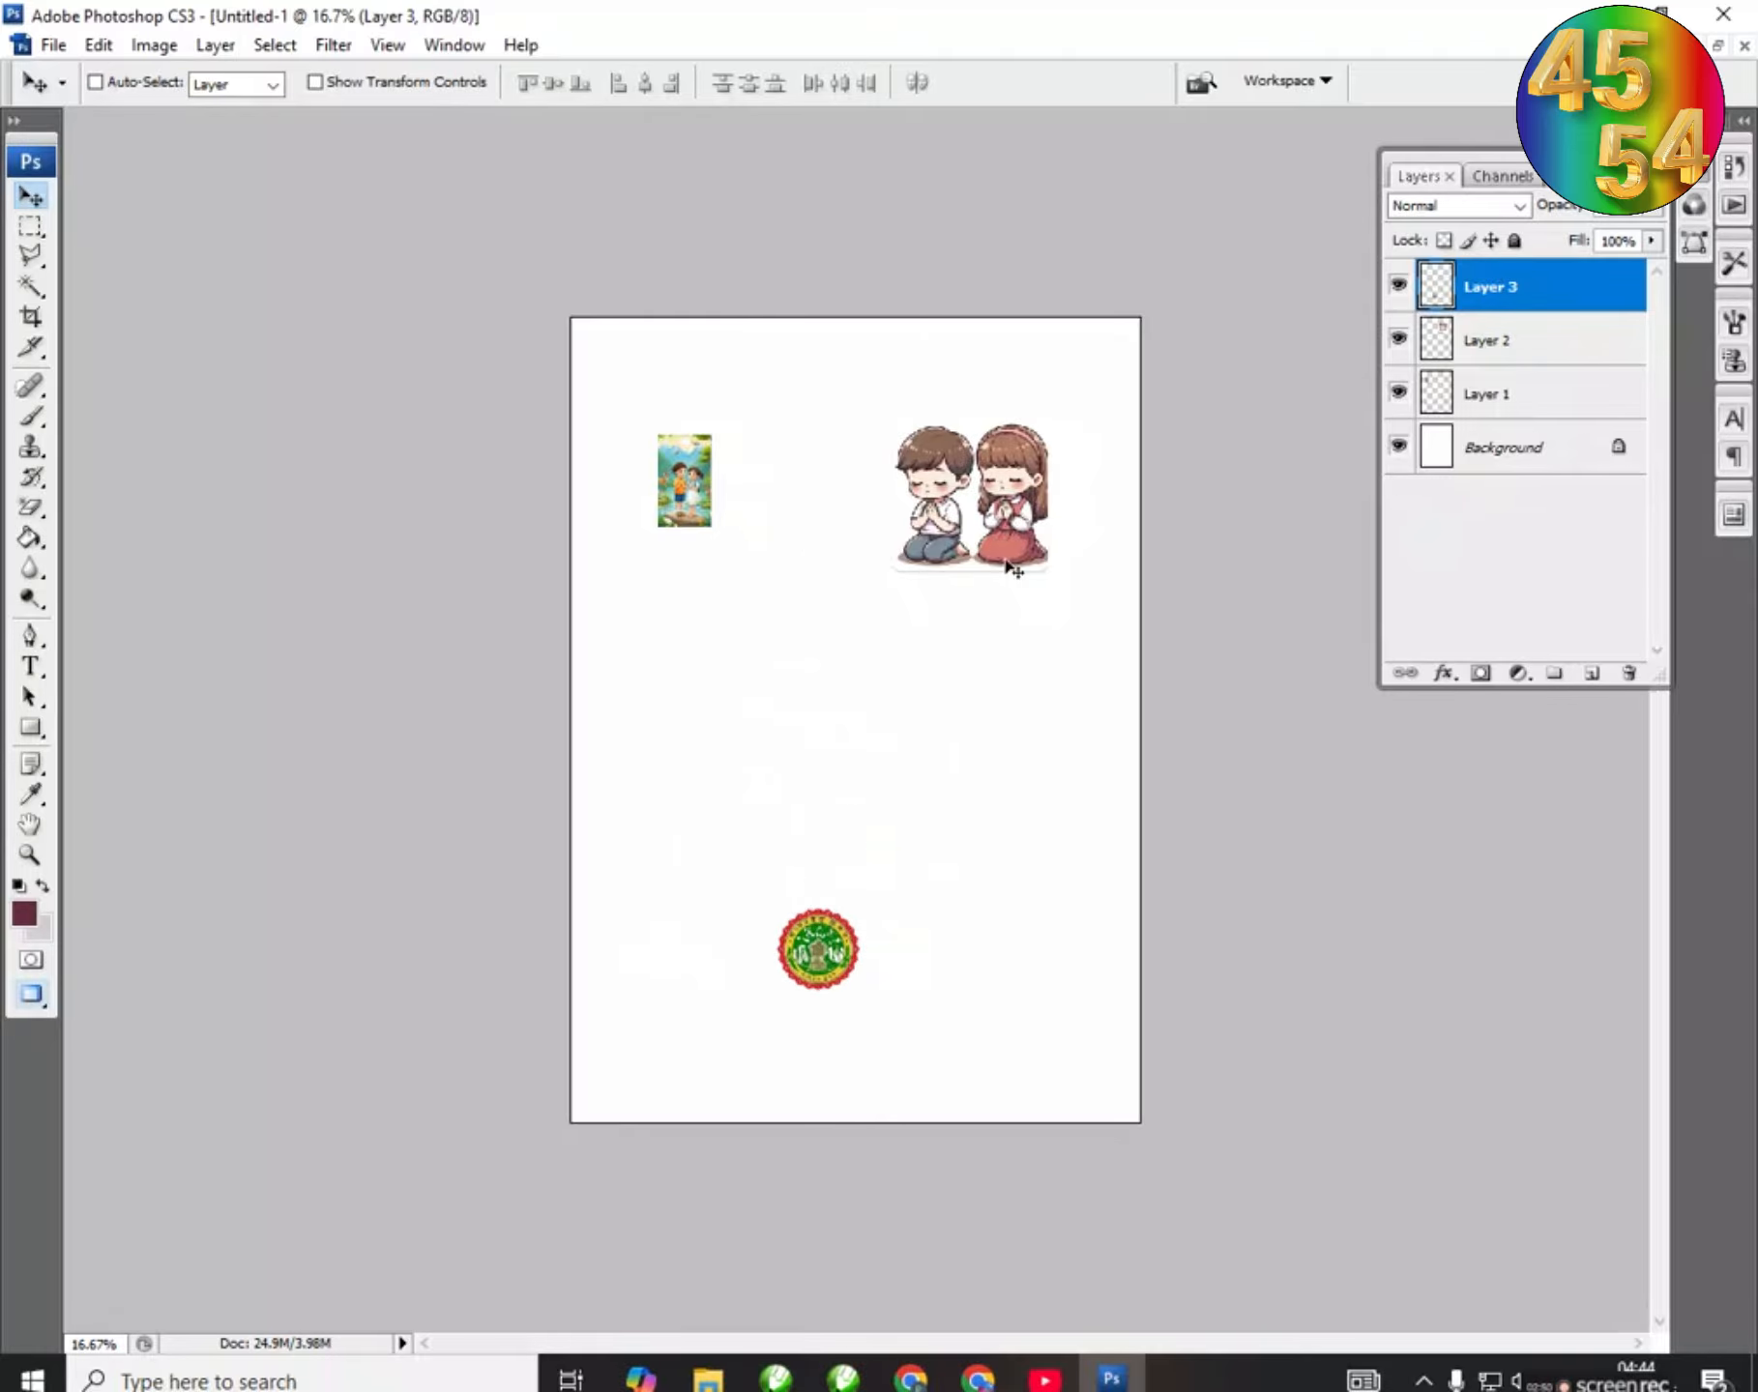
drag(992, 547, 1038, 522)
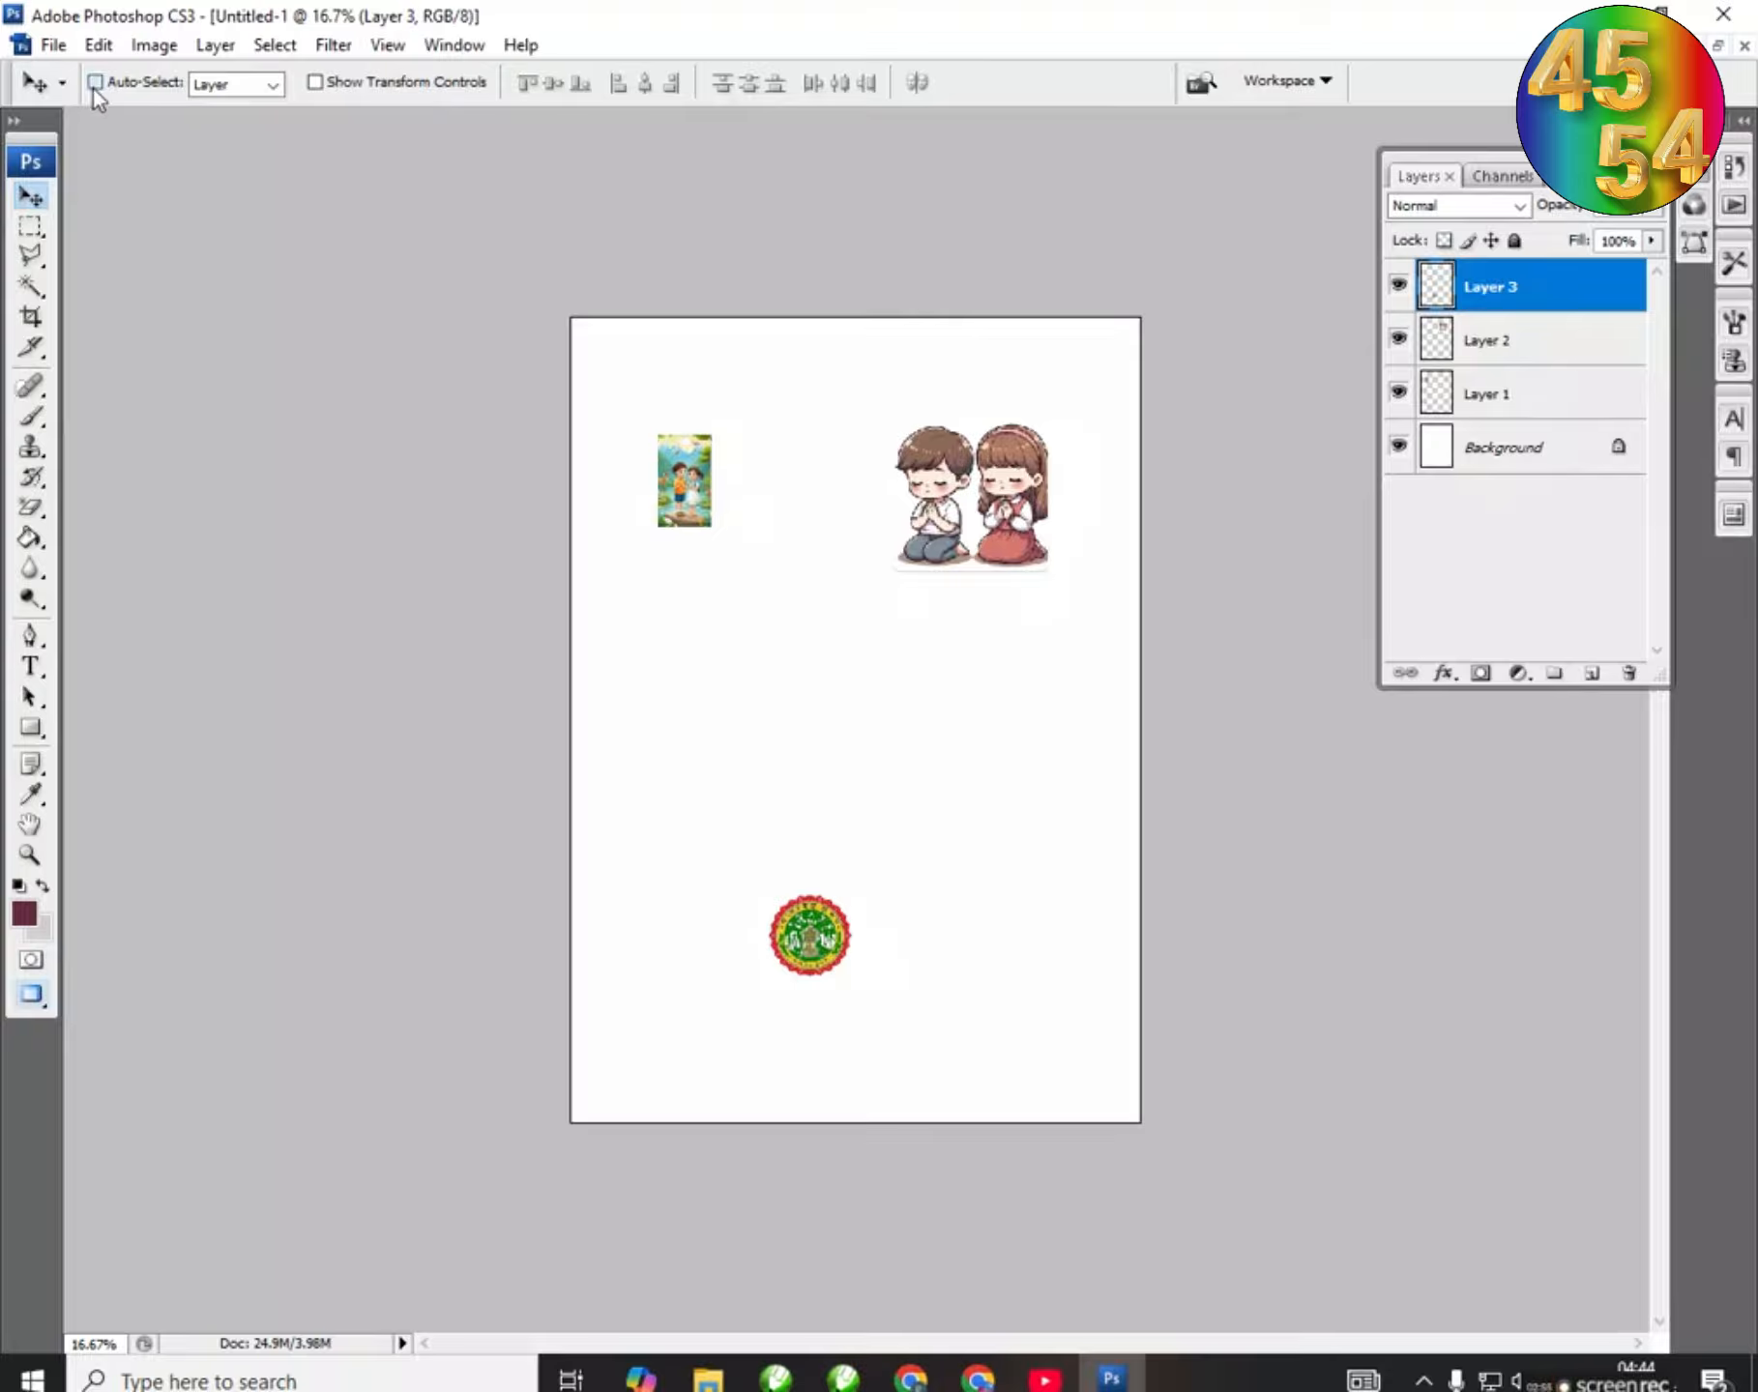
Step: With Auto-Select enabled, move the praying children down, the landscape picture right and the emblem up on the page
drag(984, 508, 977, 572)
drag(701, 510, 761, 504)
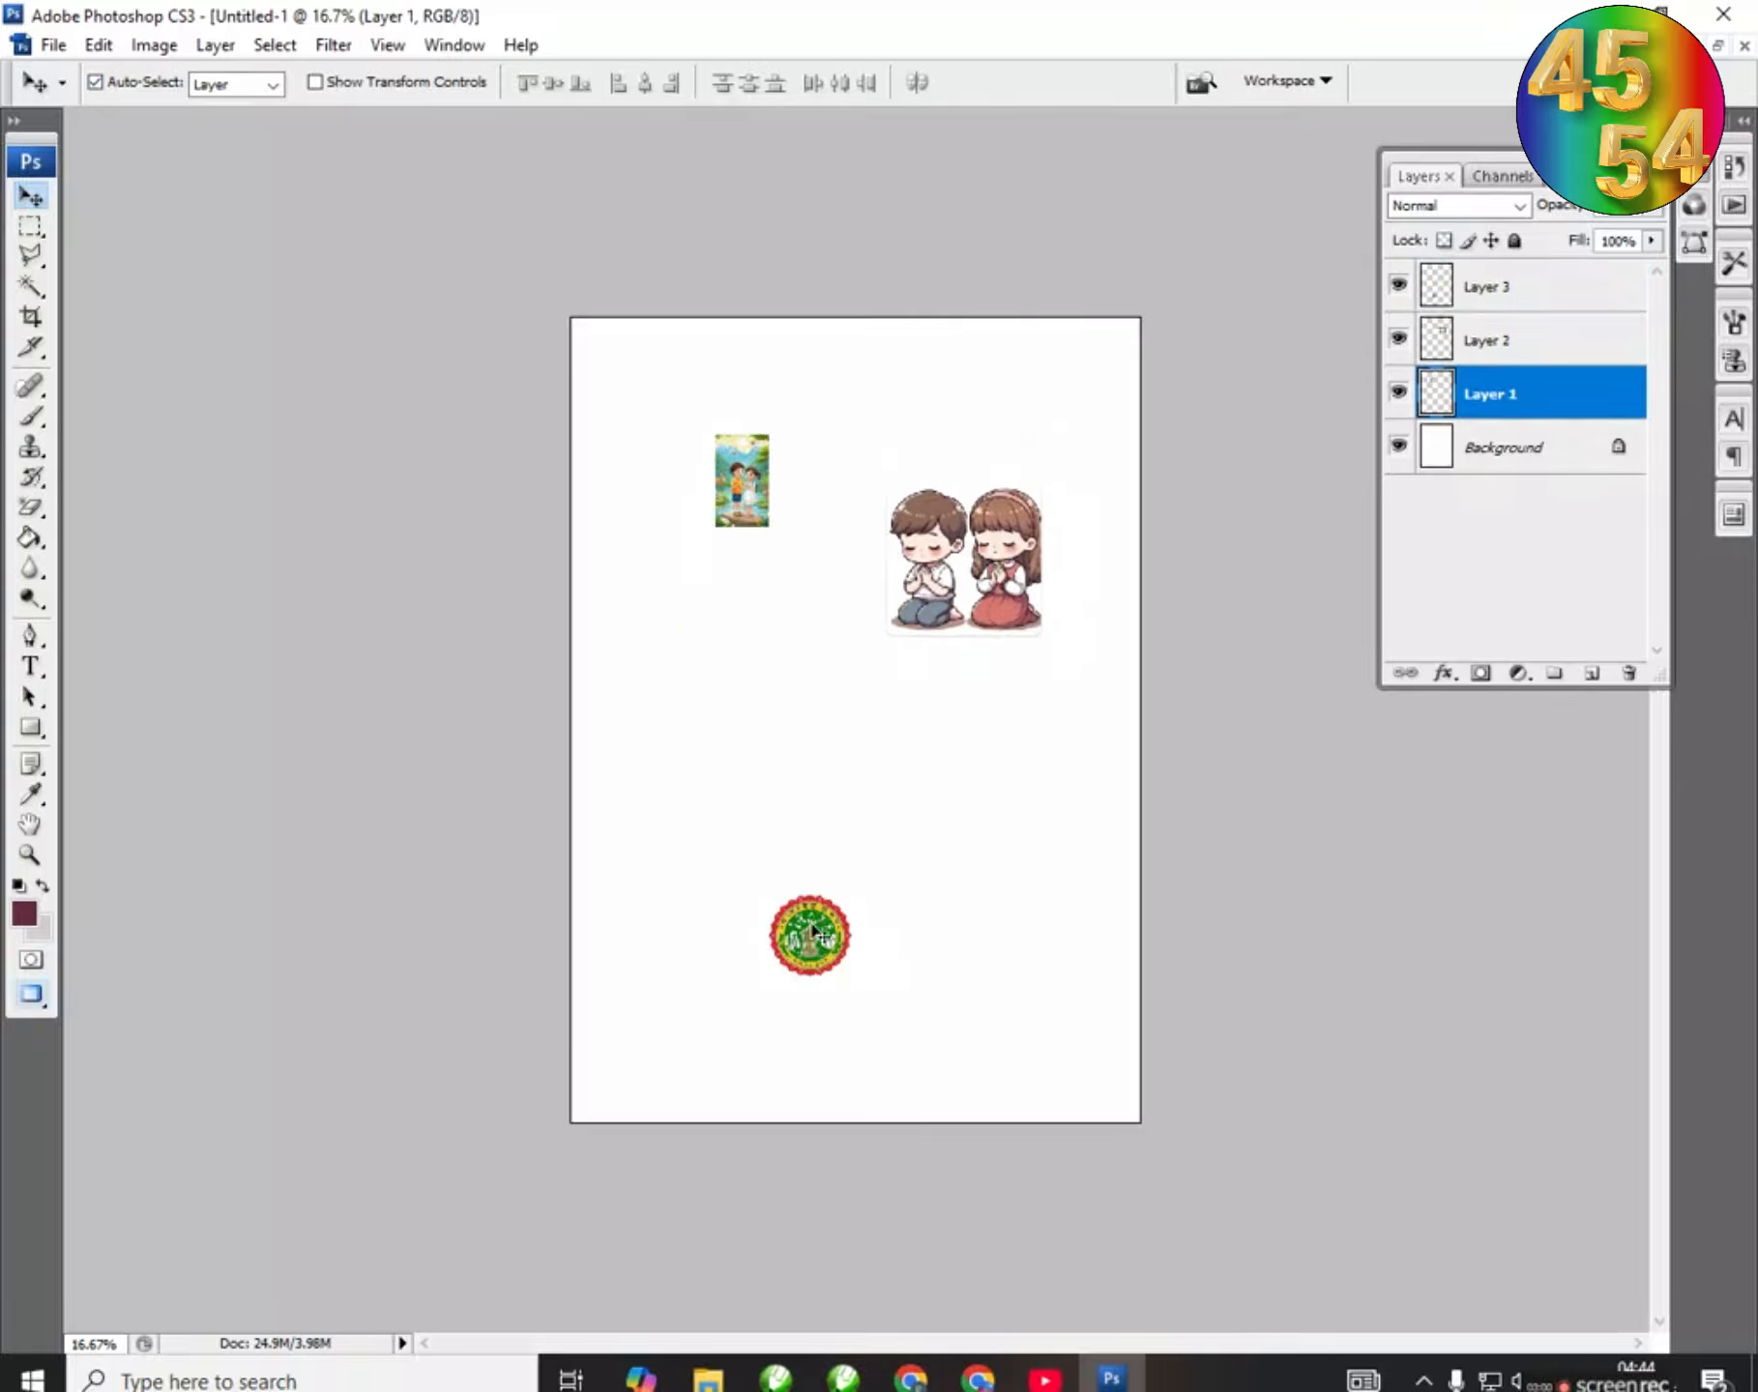
drag(820, 935, 779, 818)
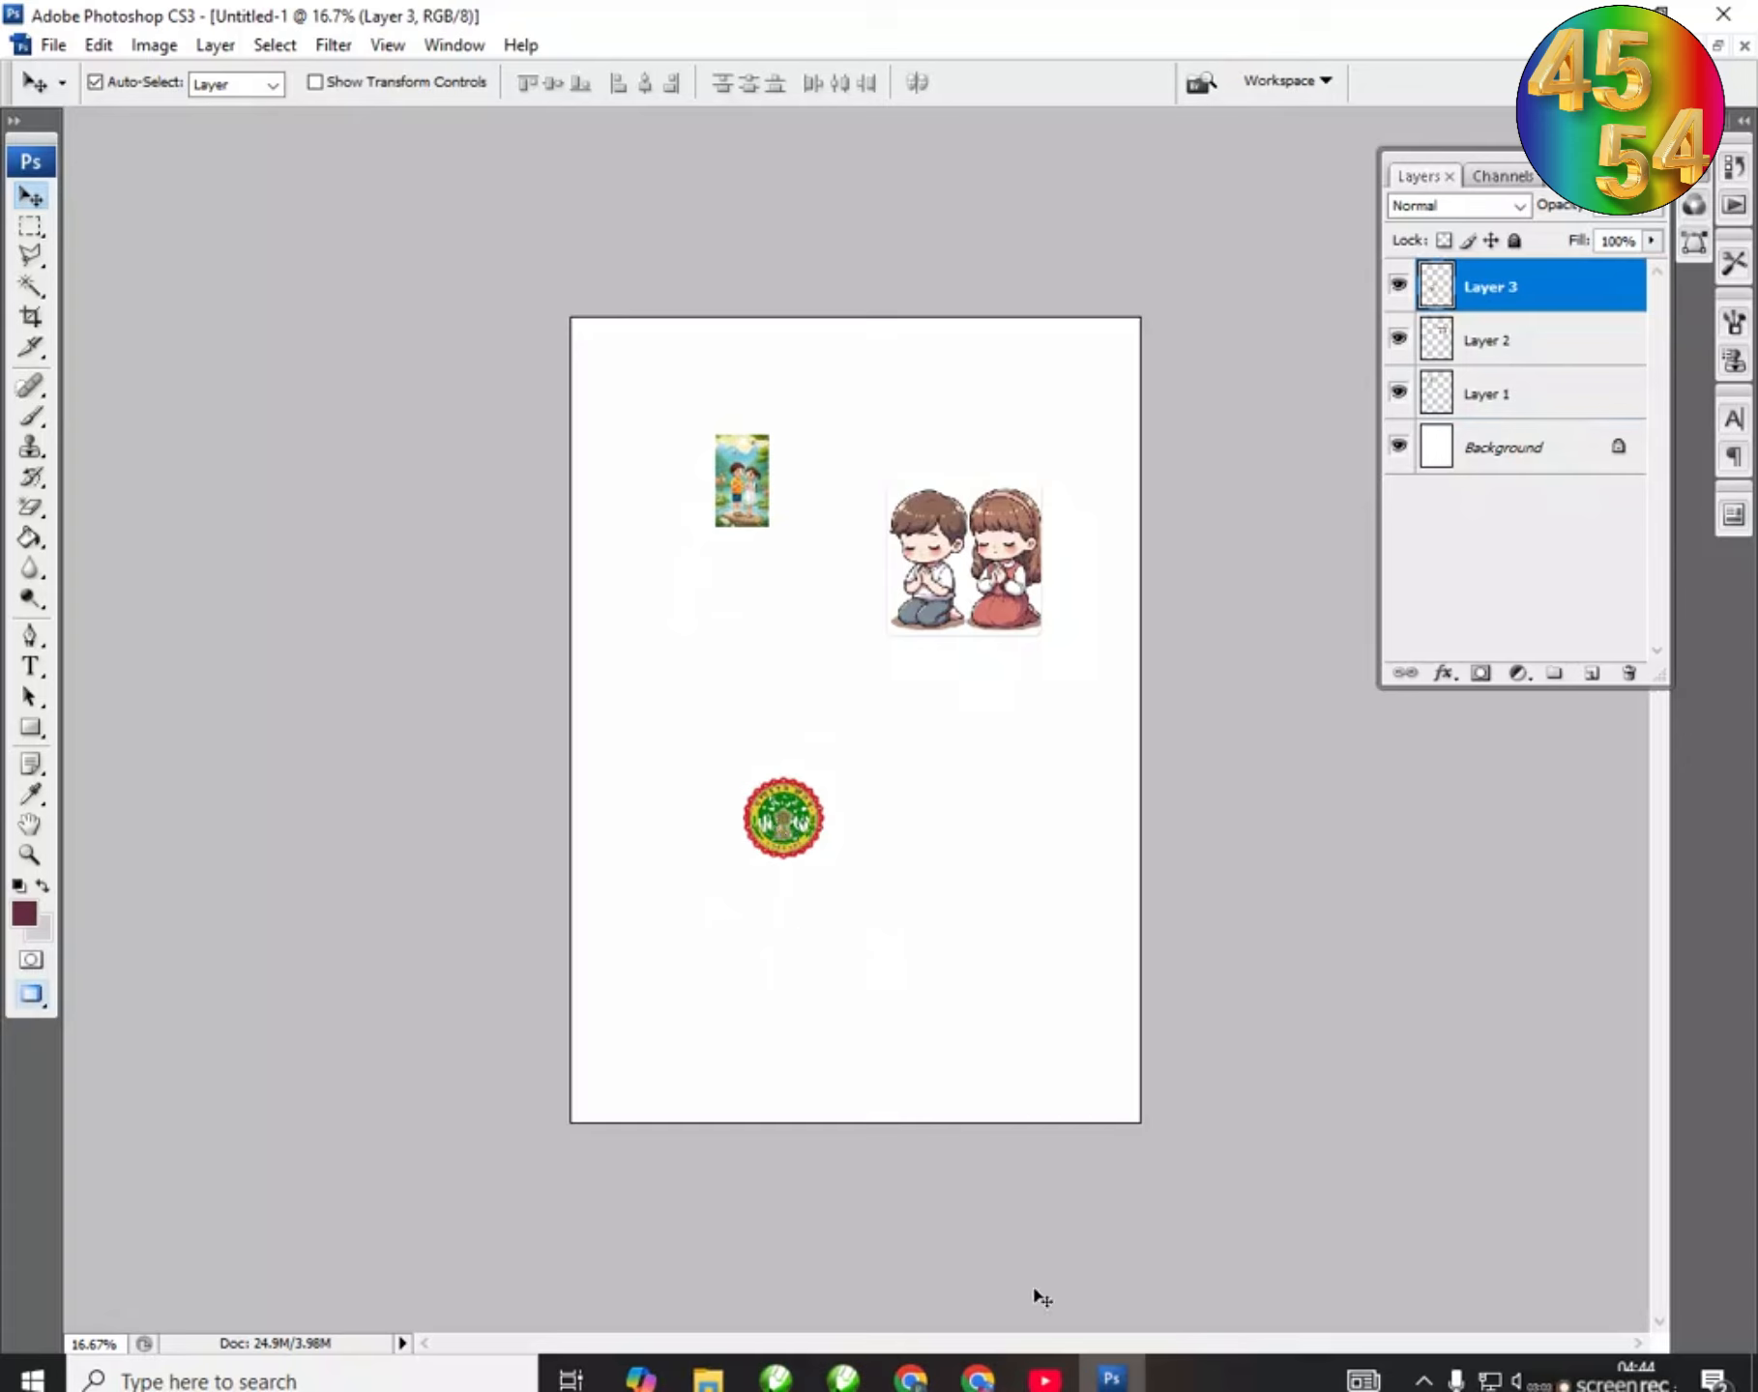
Step: Disable Auto-Select and reposition the emblem on Layer 3 just below the page's center
click(95, 83)
drag(967, 553, 881, 693)
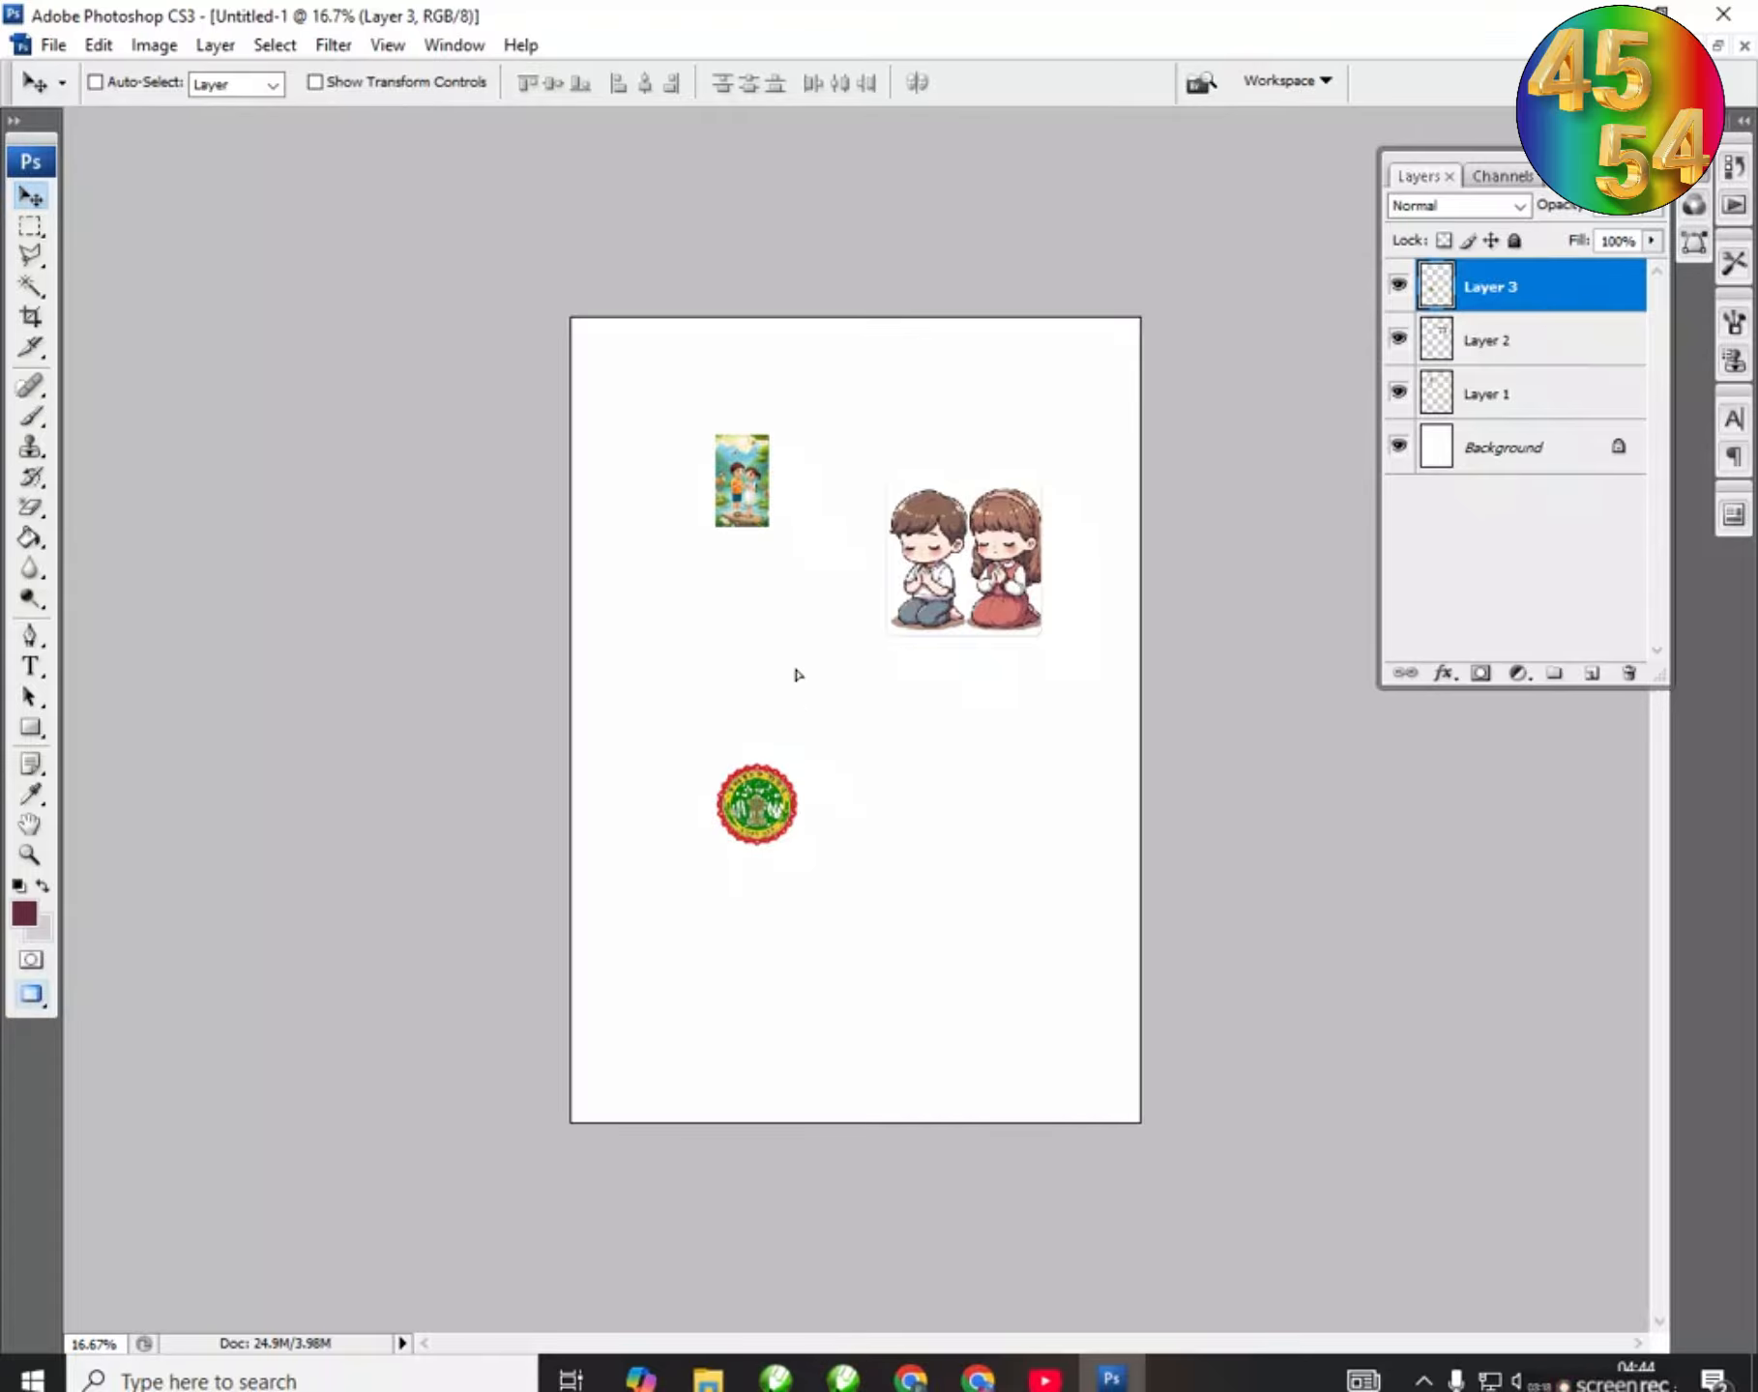
drag(797, 675, 912, 715)
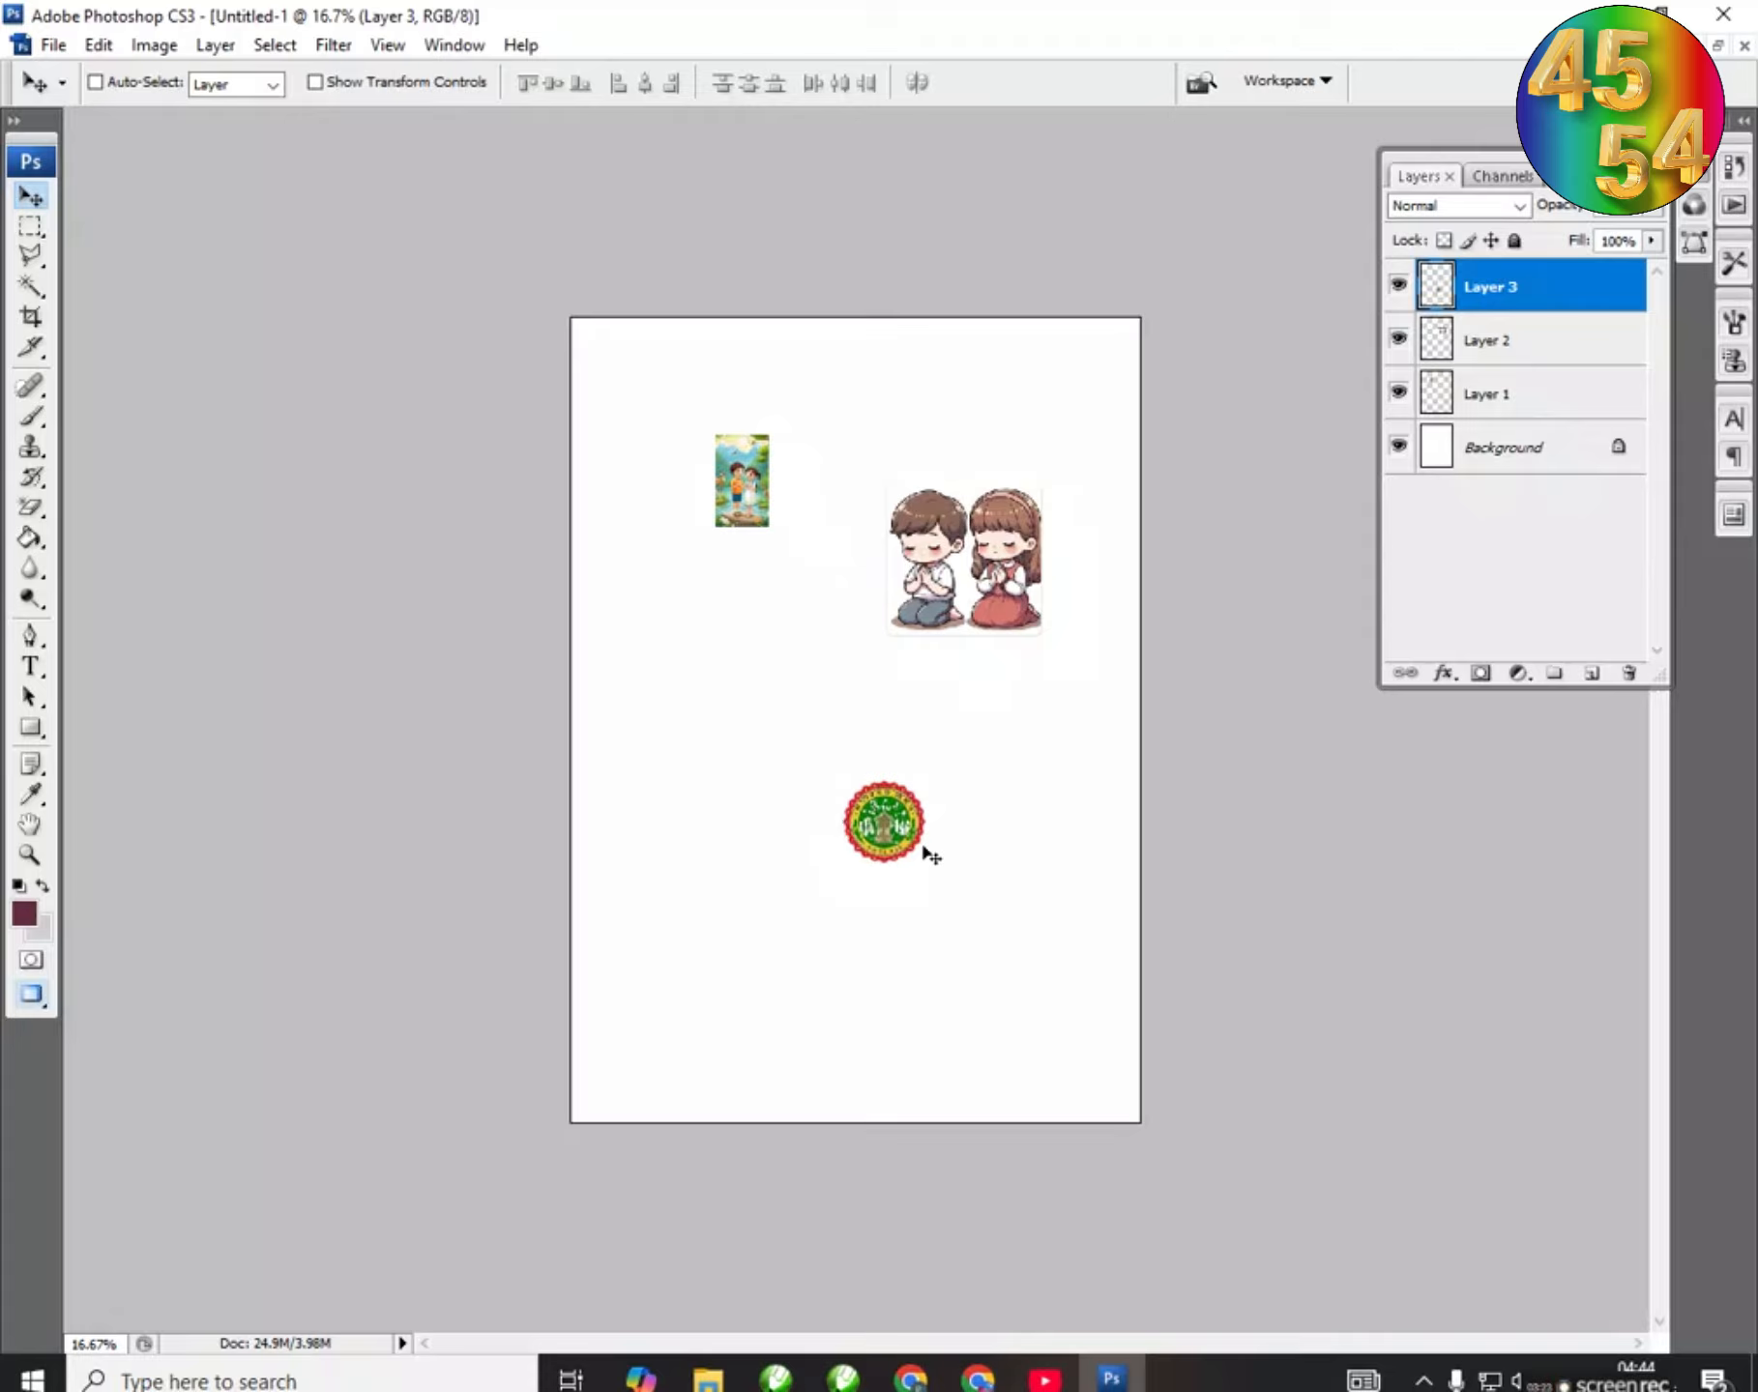
drag(887, 827, 819, 825)
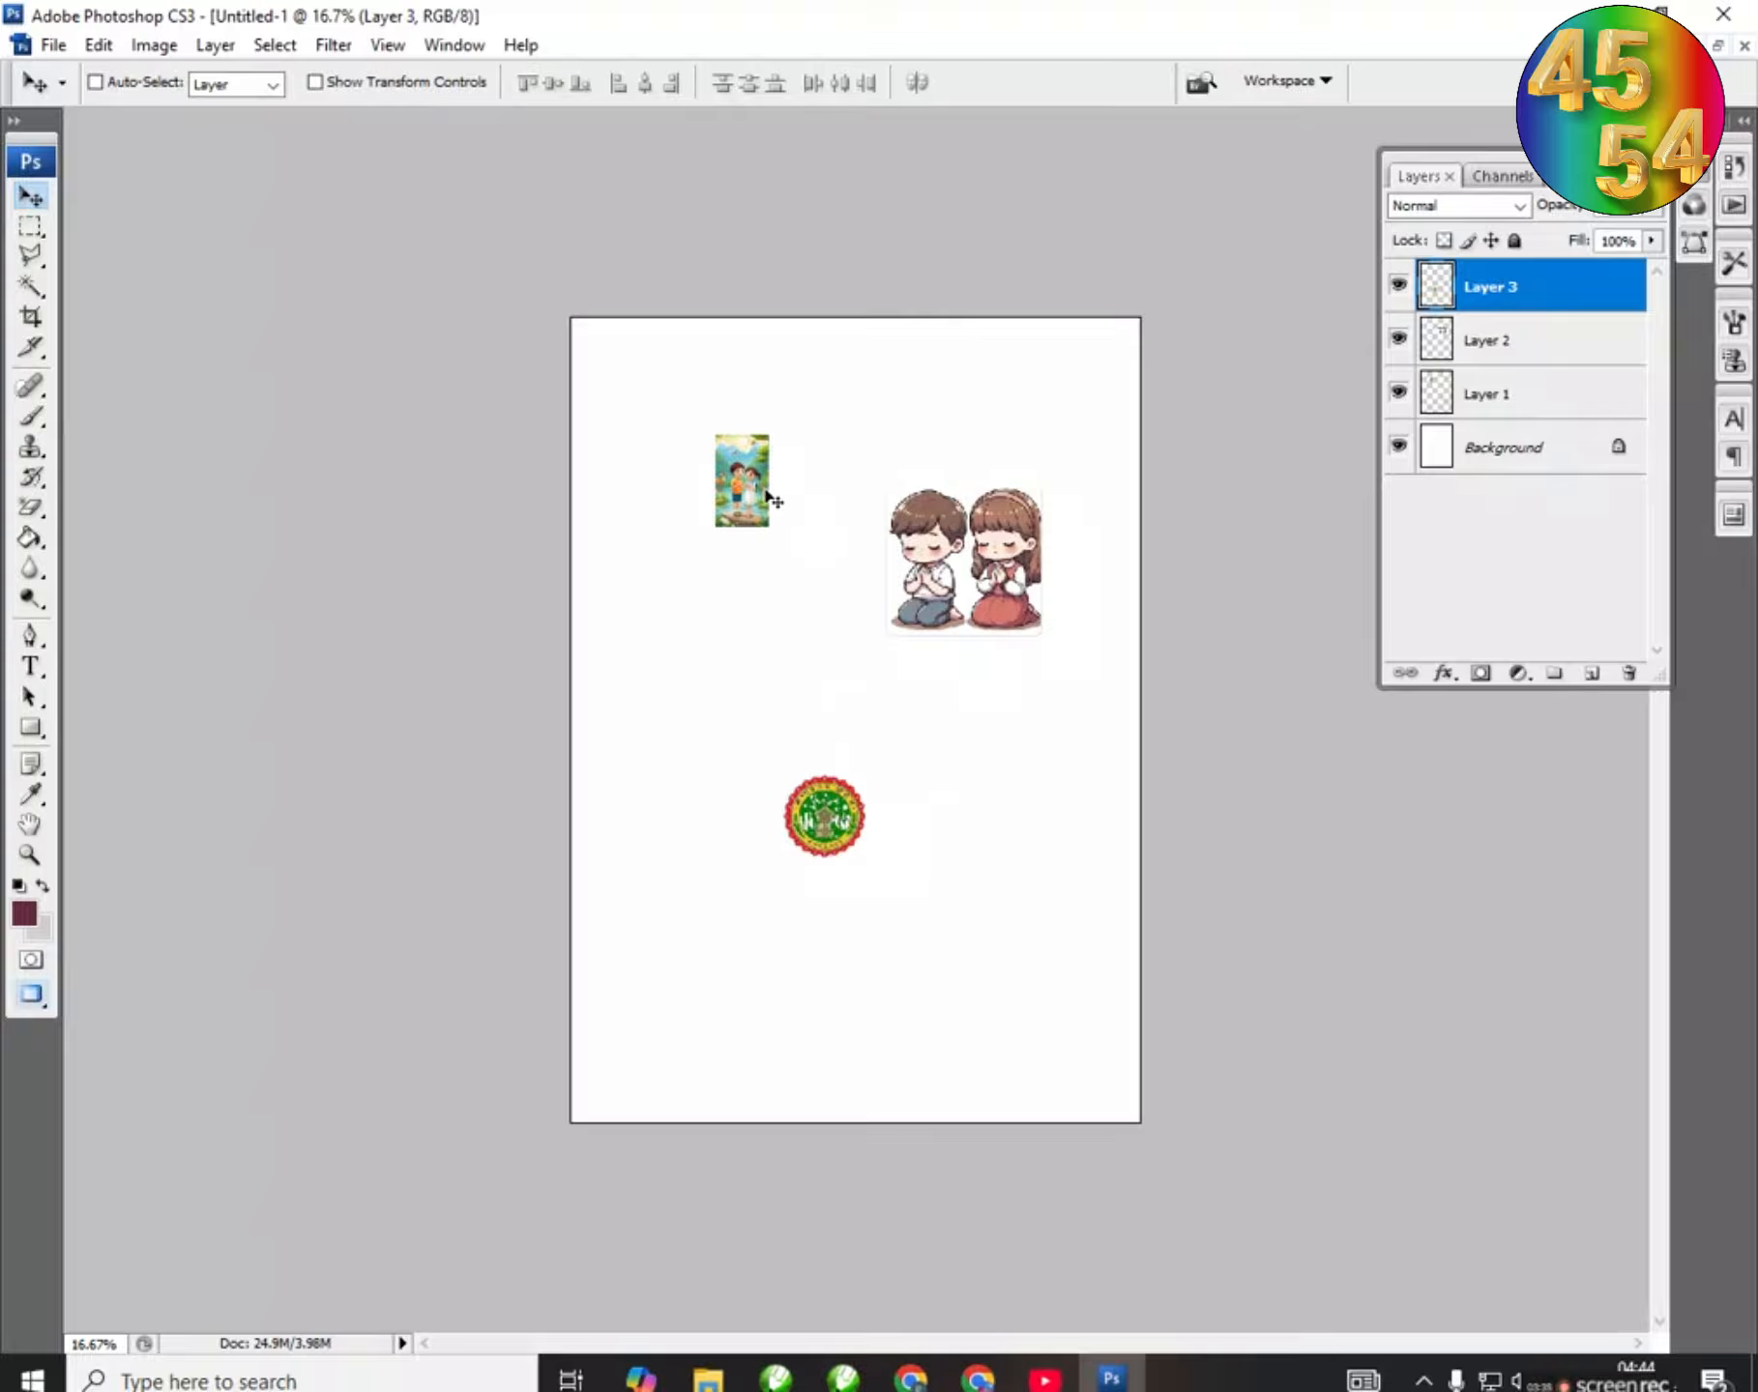
Step: Free-transform the emblem on Layer 3 proportionally to about 239% and place it in the lower middle of the page
key(ctrl+t)
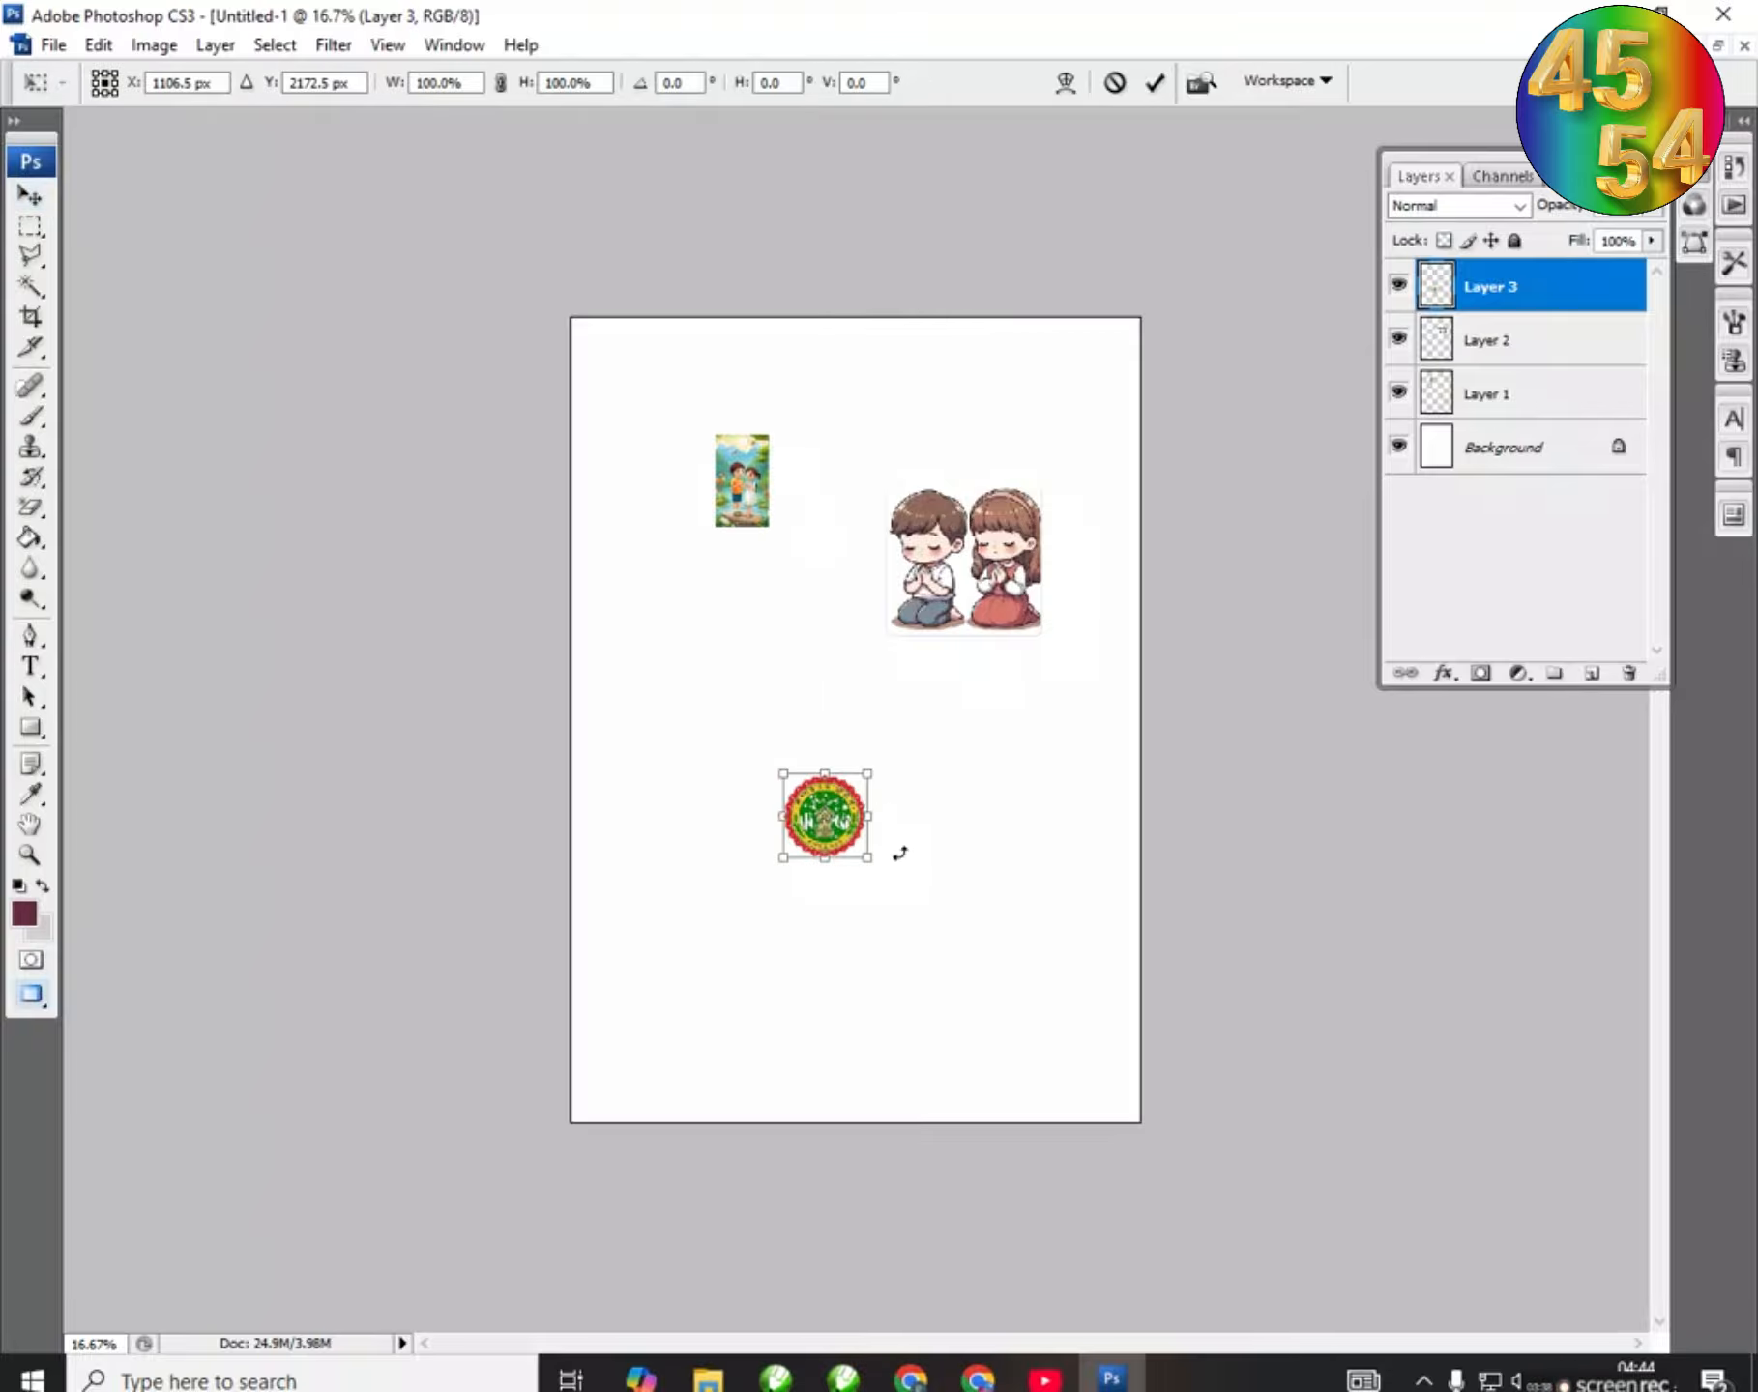
drag(867, 856, 1046, 1002)
drag(948, 822, 944, 858)
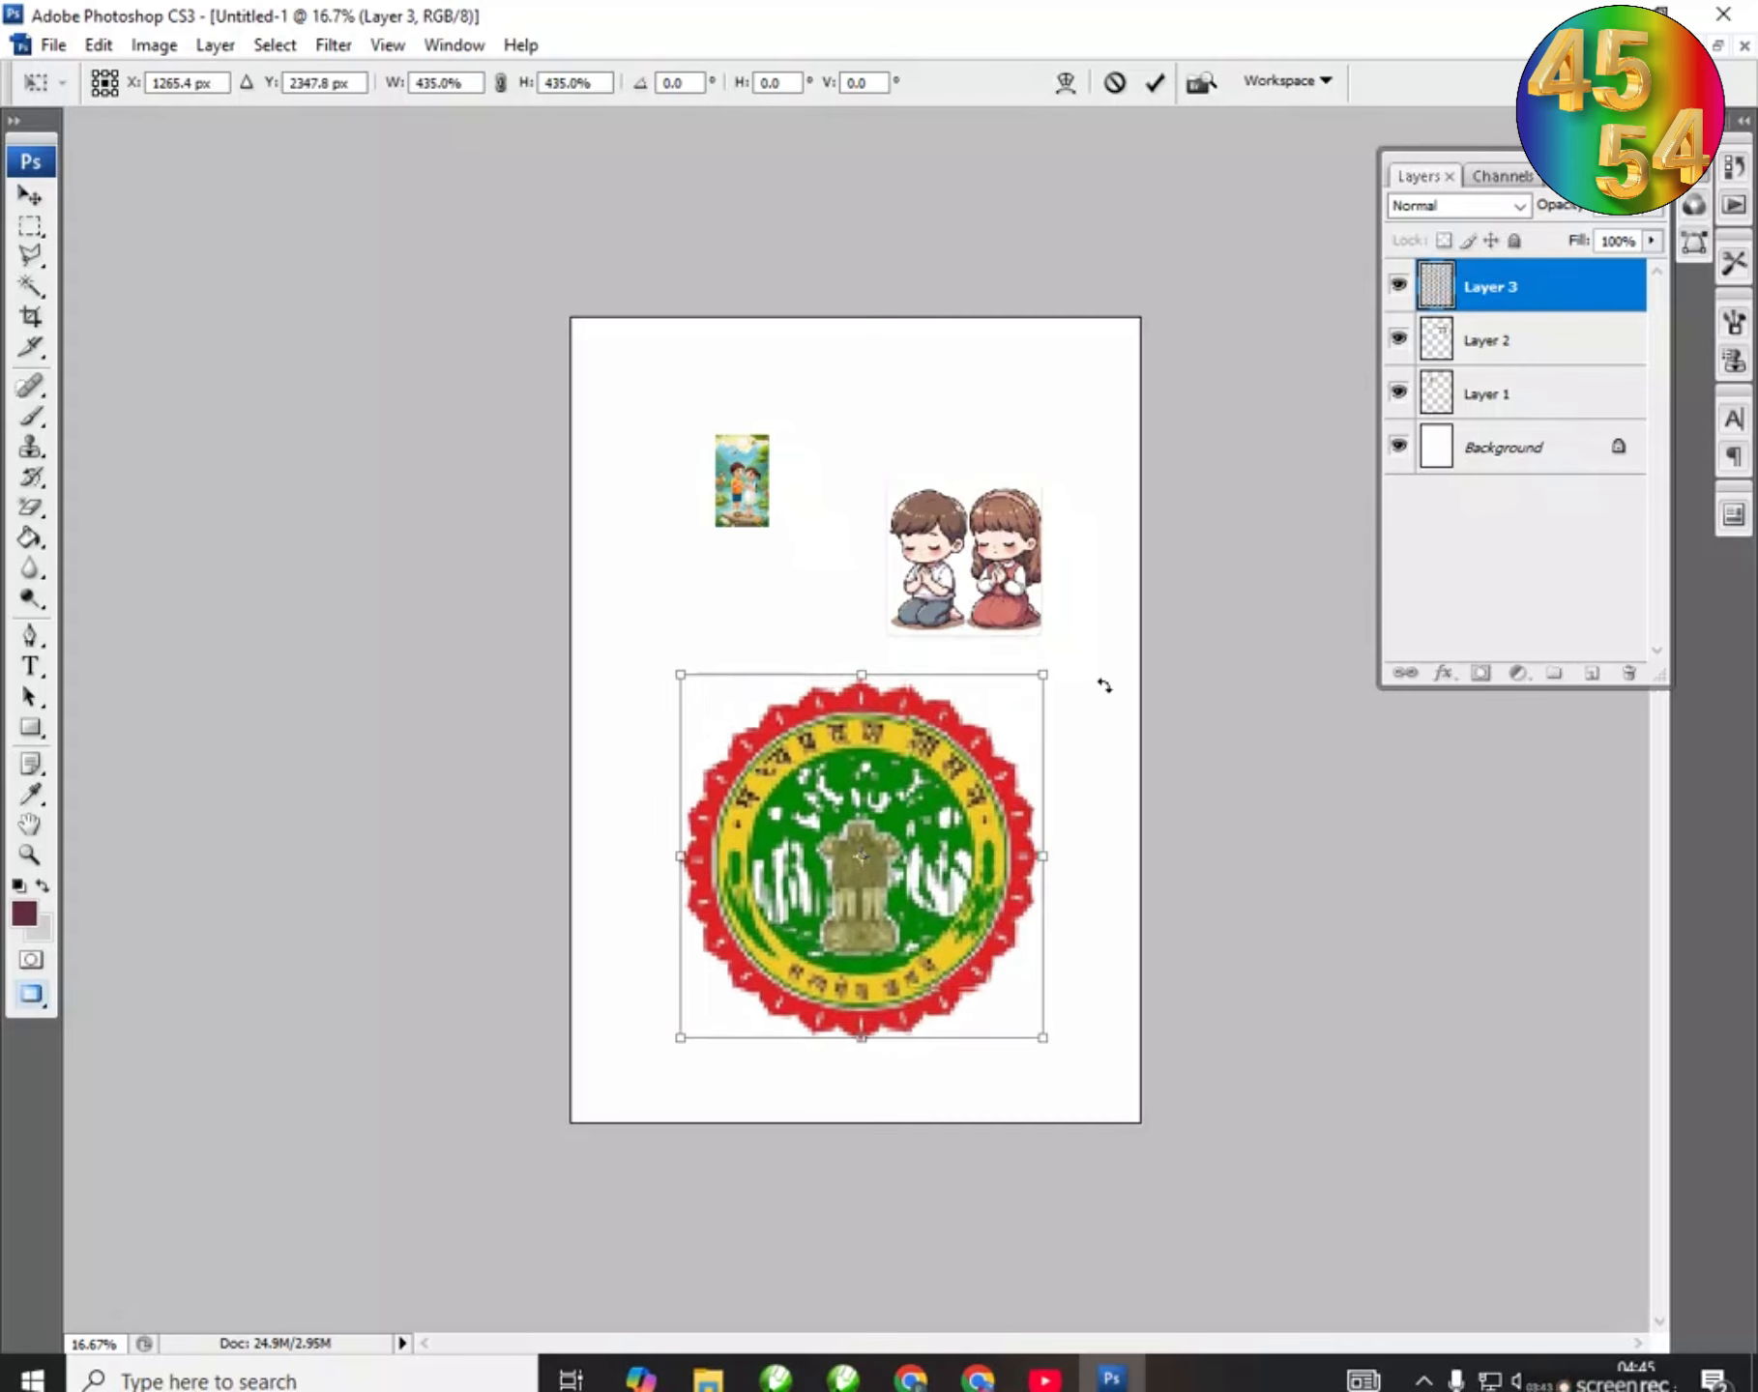
drag(1046, 681, 955, 802)
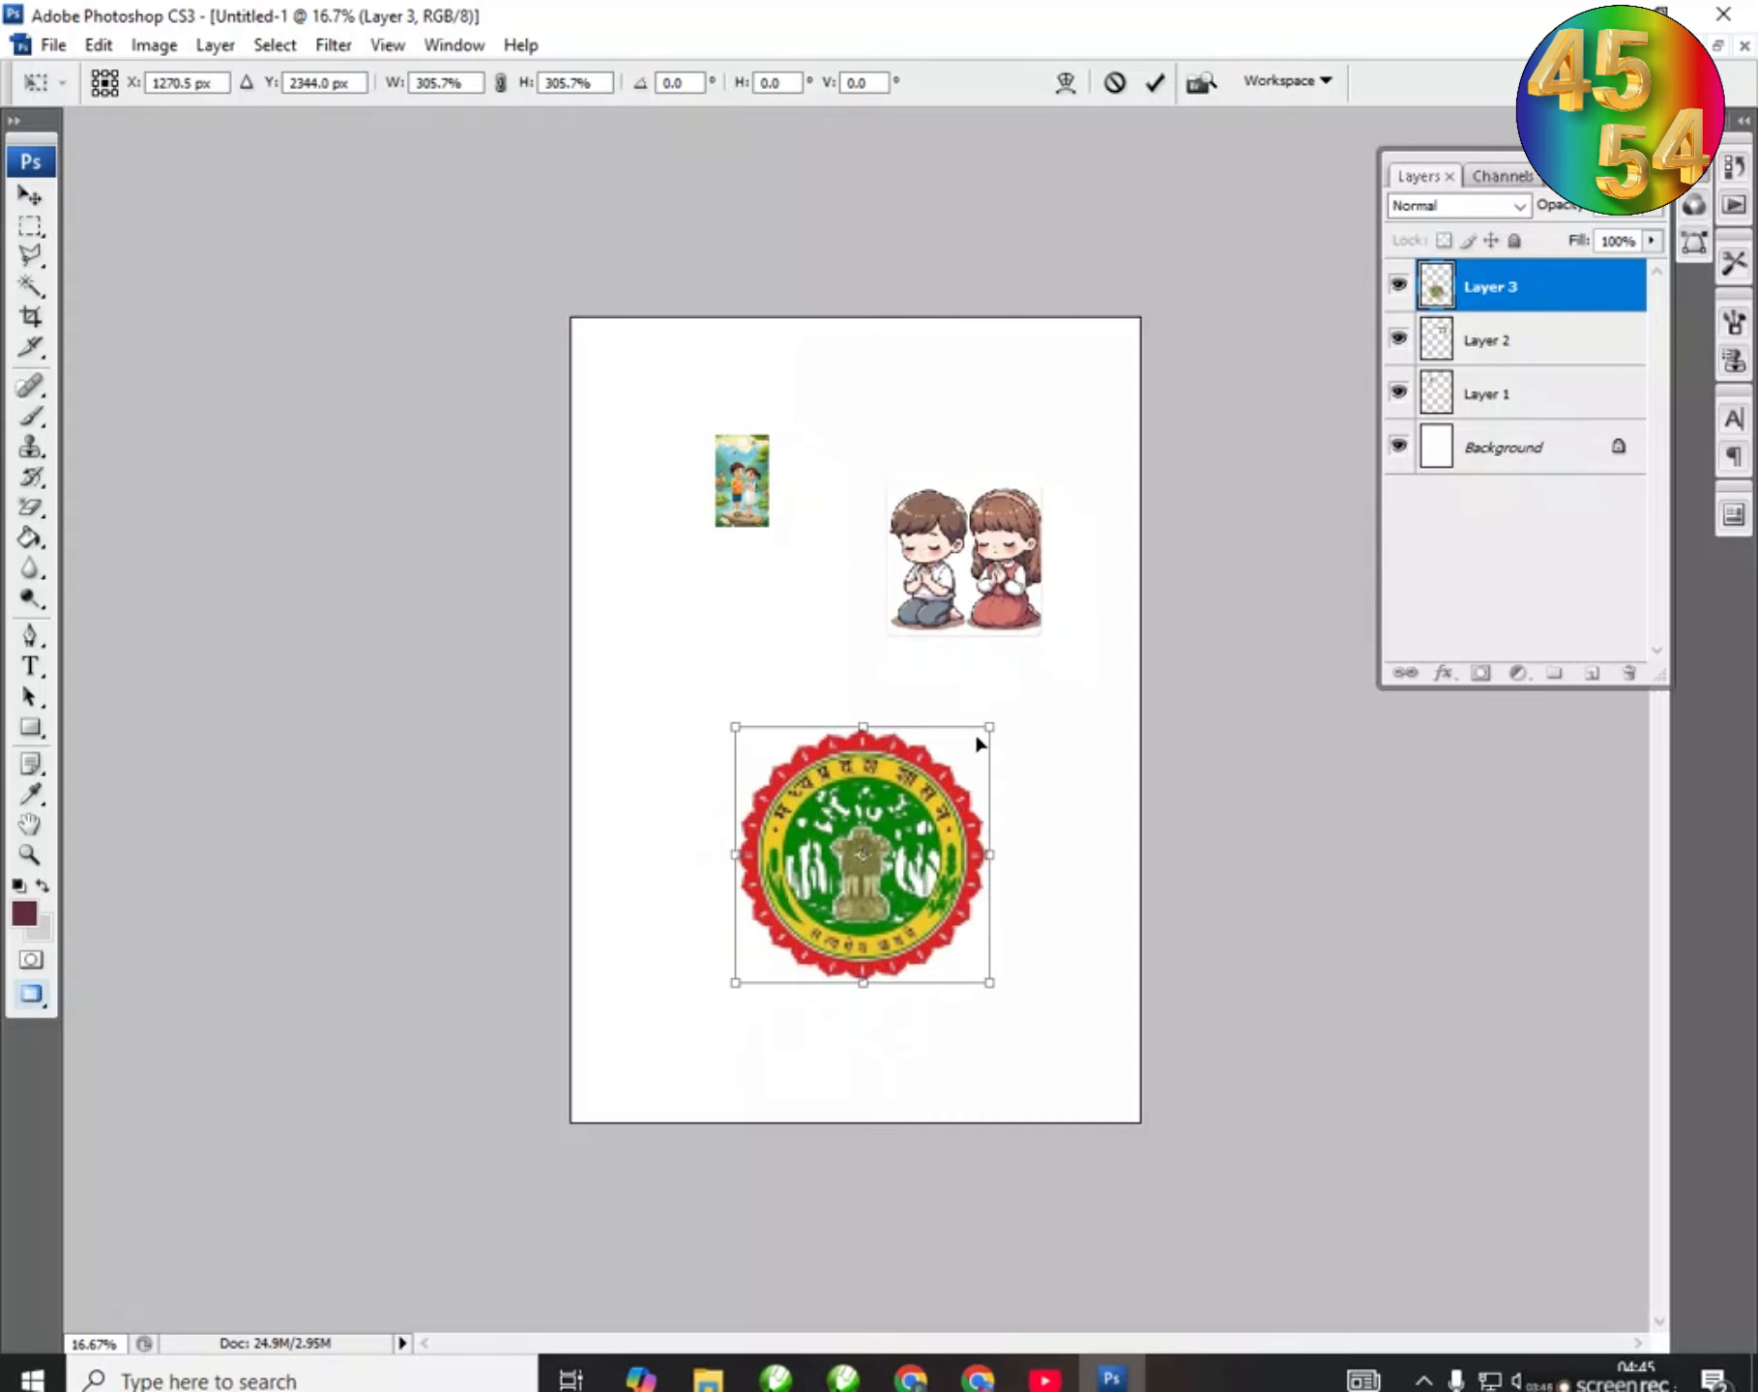
drag(988, 721, 957, 761)
drag(880, 853, 868, 856)
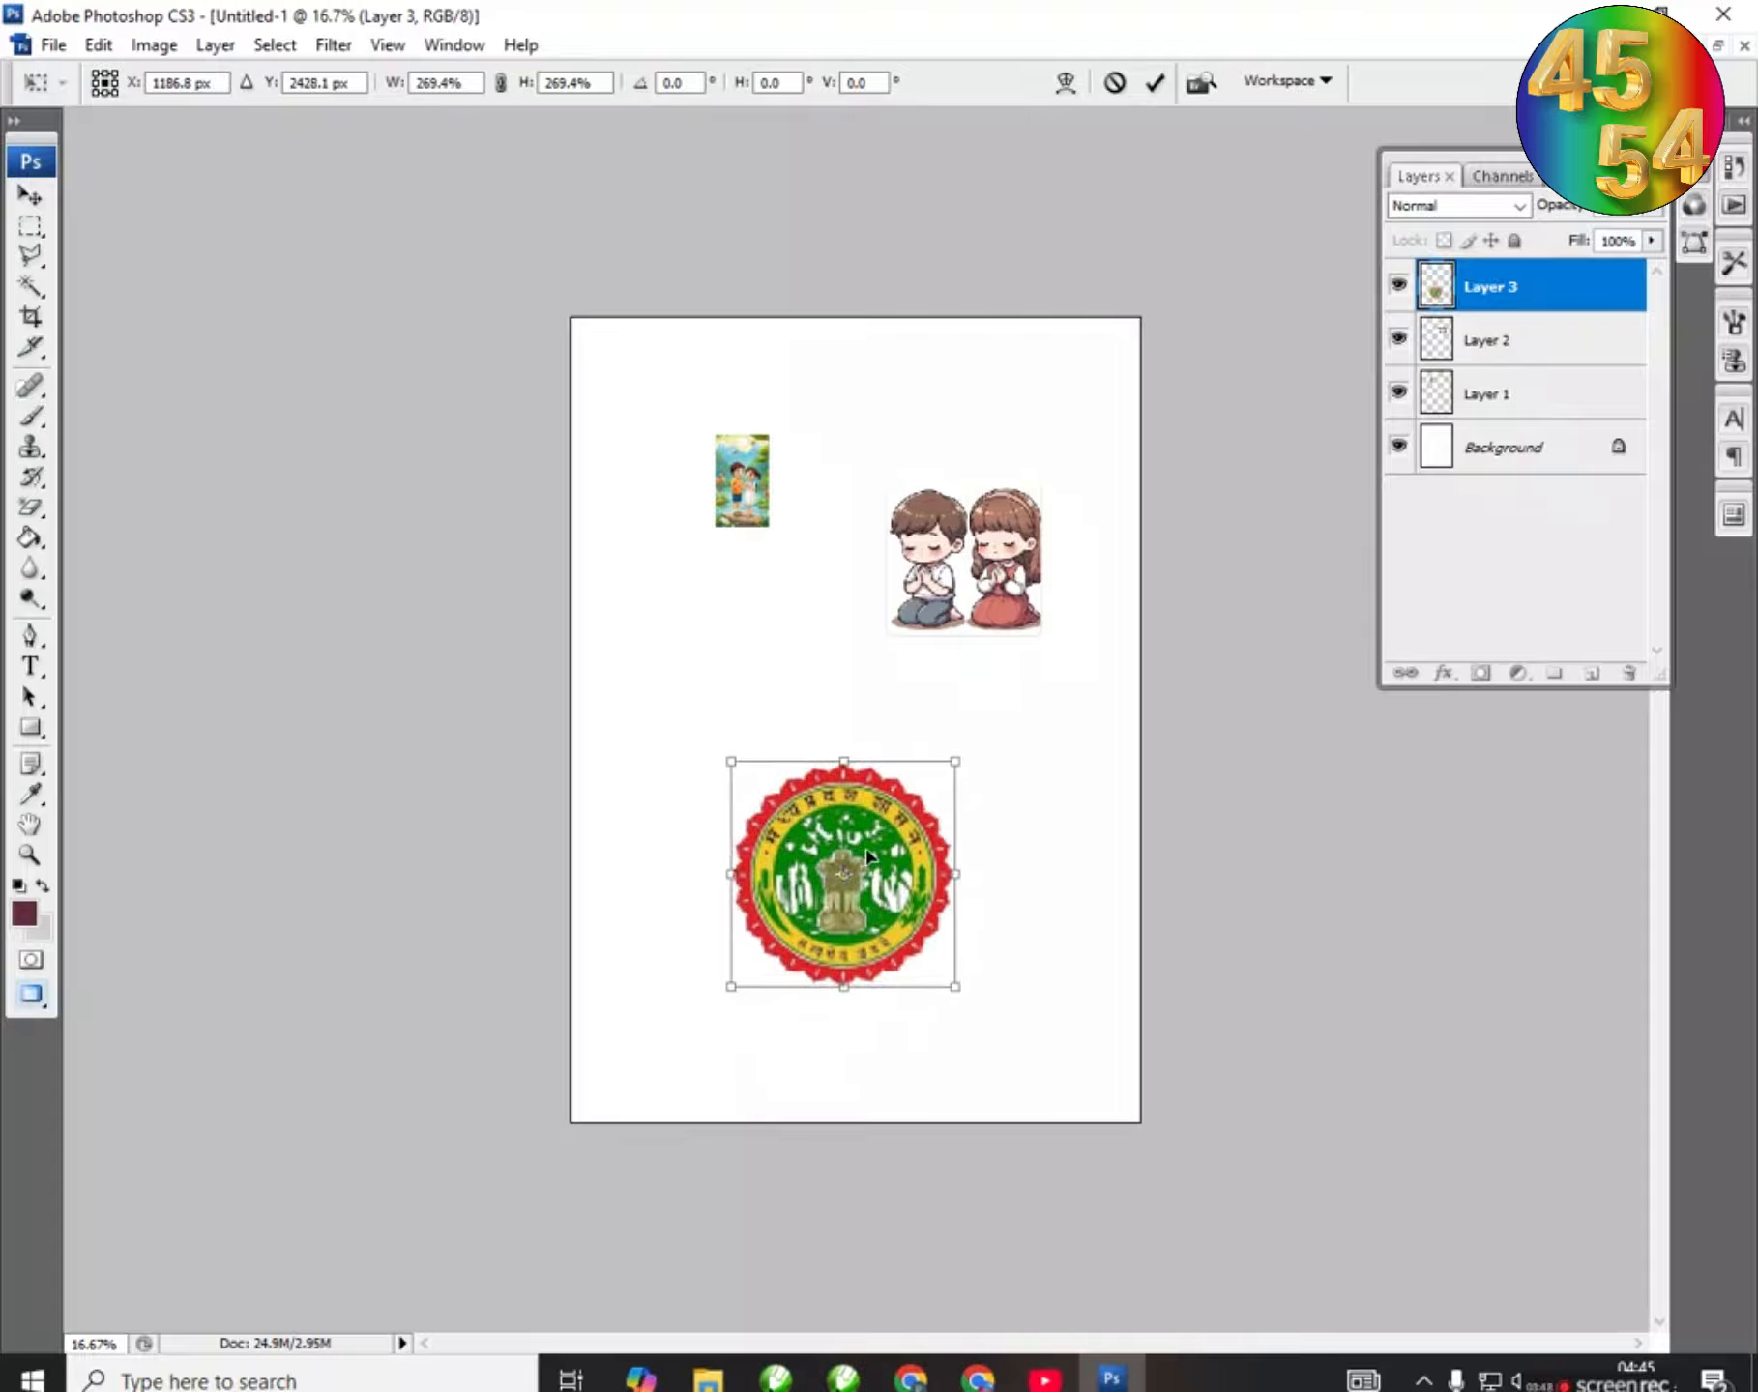
mouse_move(951, 767)
mouse_down()
mouse_move(1028, 675)
mouse_move(1048, 682)
mouse_move(971, 764)
mouse_up()
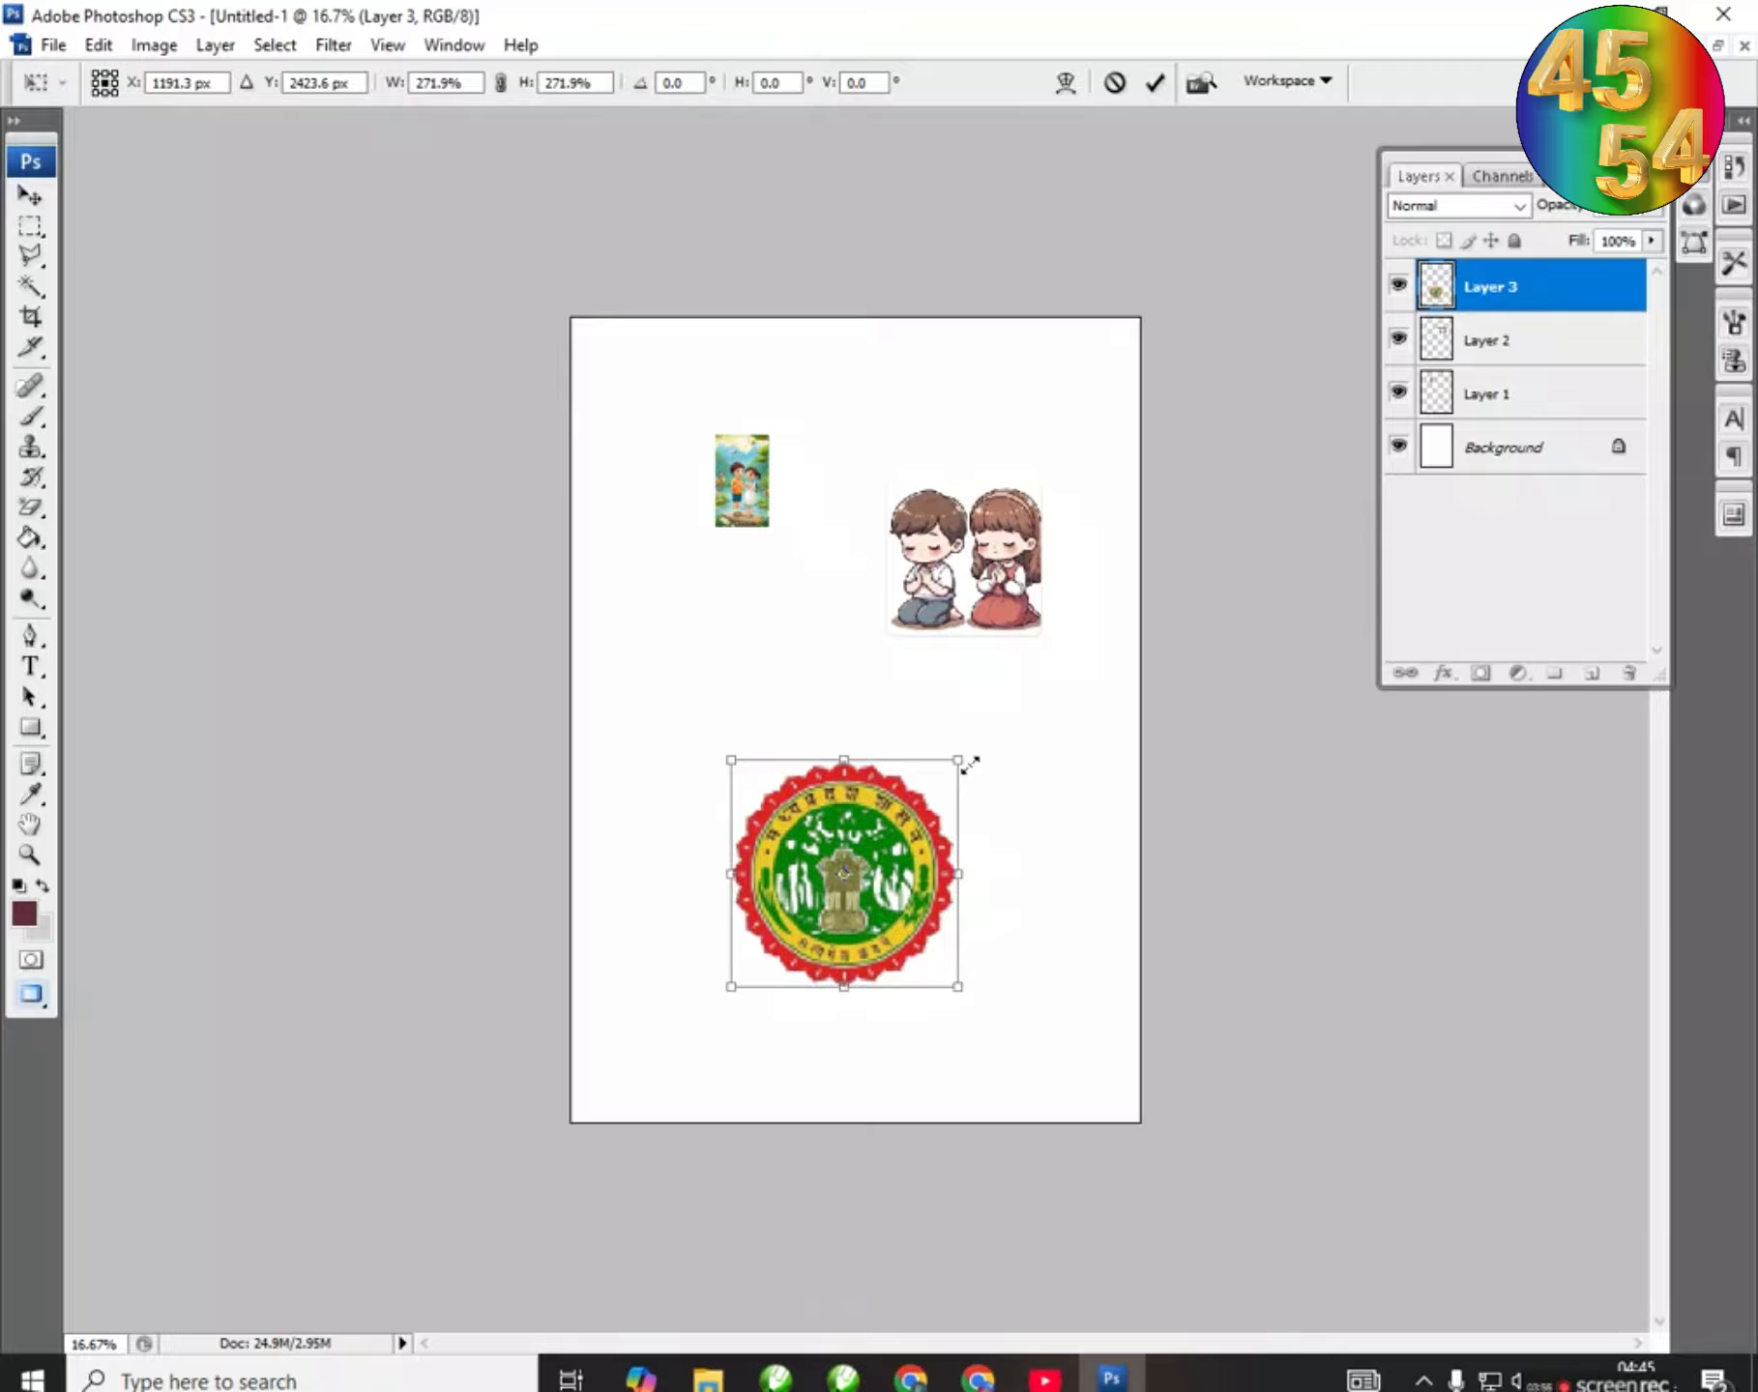
mouse_move(956, 756)
mouse_down()
mouse_move(890, 750)
mouse_move(931, 774)
mouse_move(926, 742)
mouse_move(957, 761)
mouse_move(886, 801)
mouse_move(985, 730)
mouse_move(948, 810)
mouse_move(941, 794)
mouse_up()
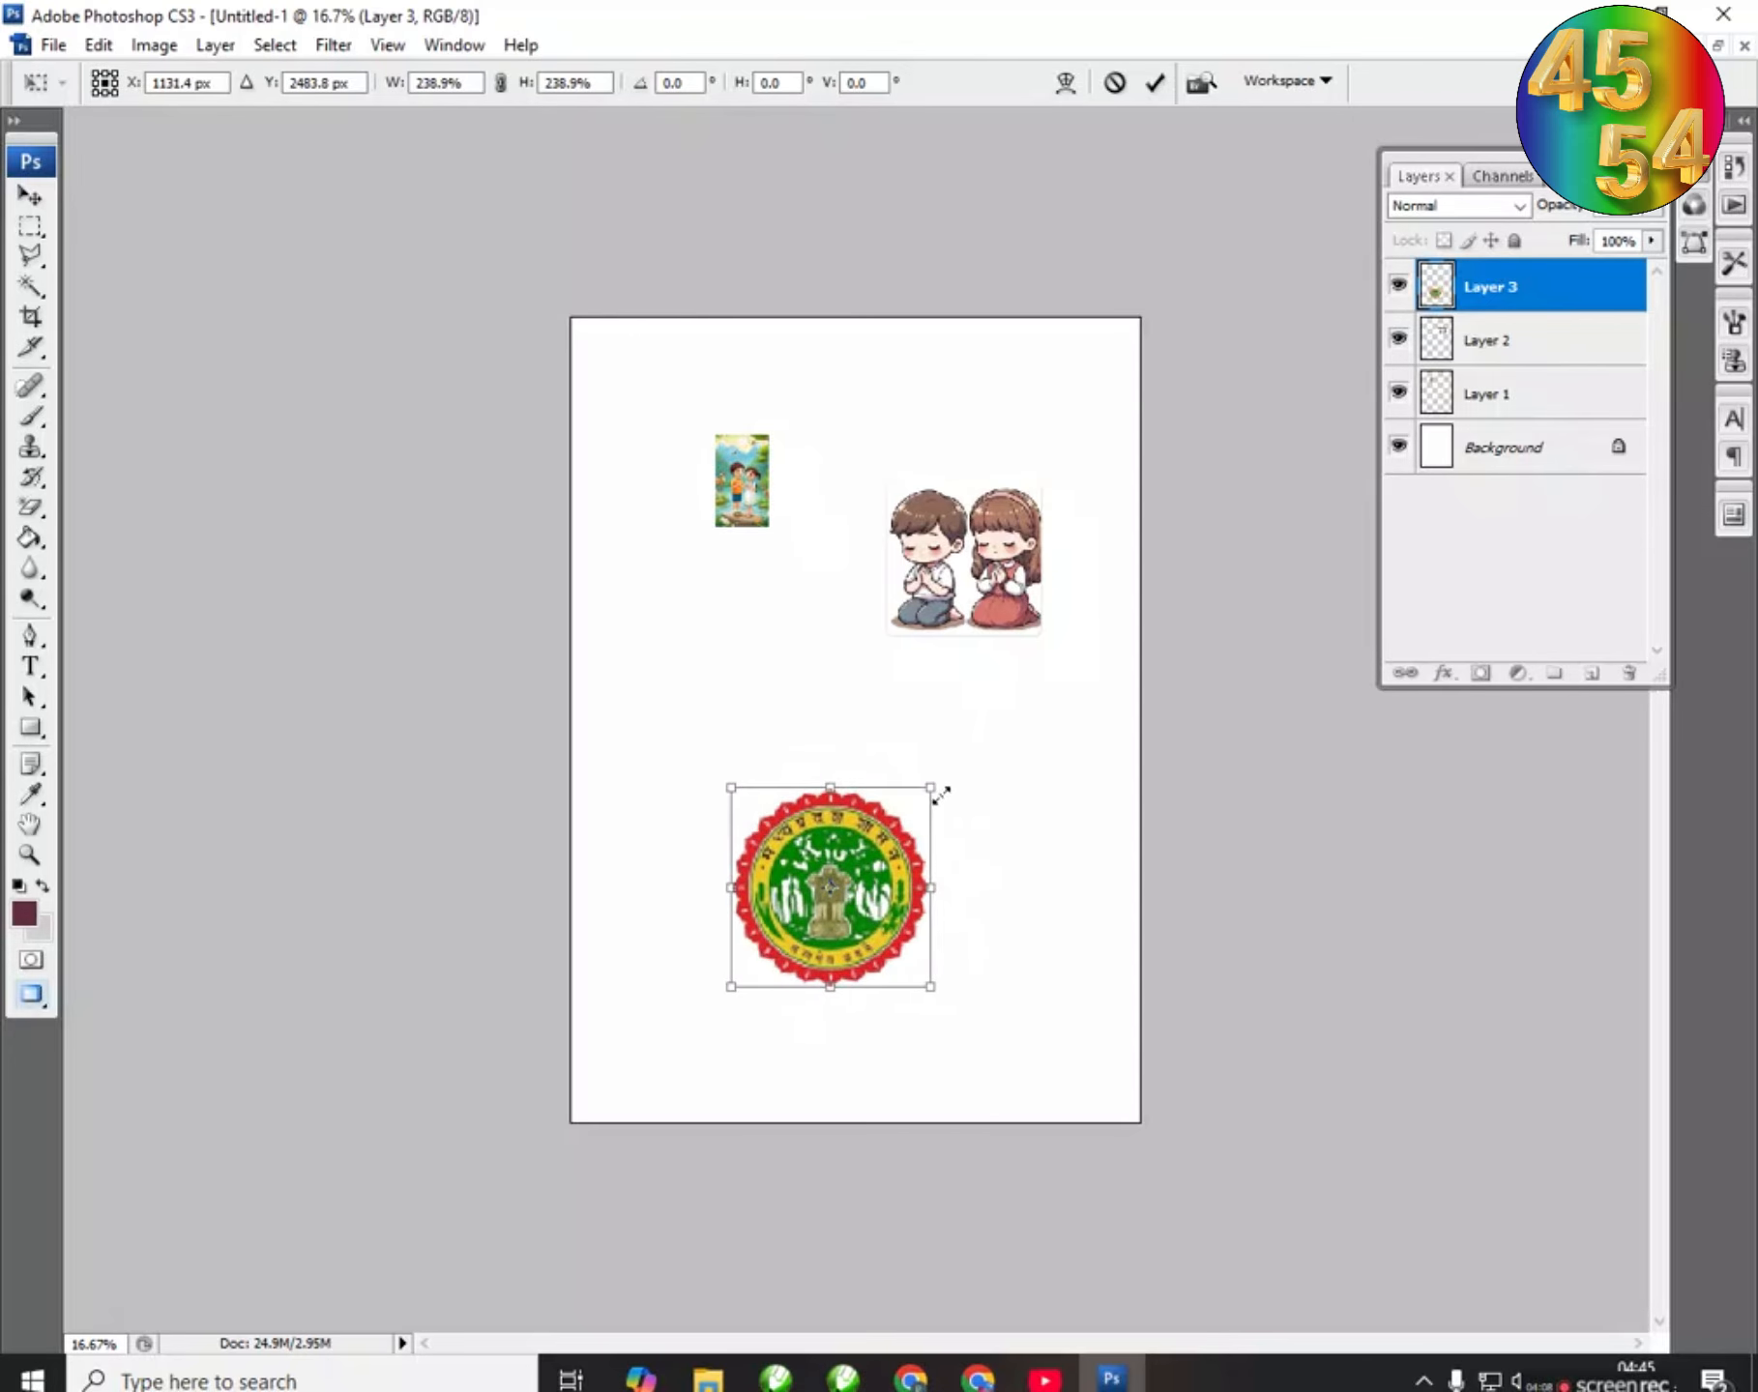
click(1157, 85)
drag(836, 919, 847, 926)
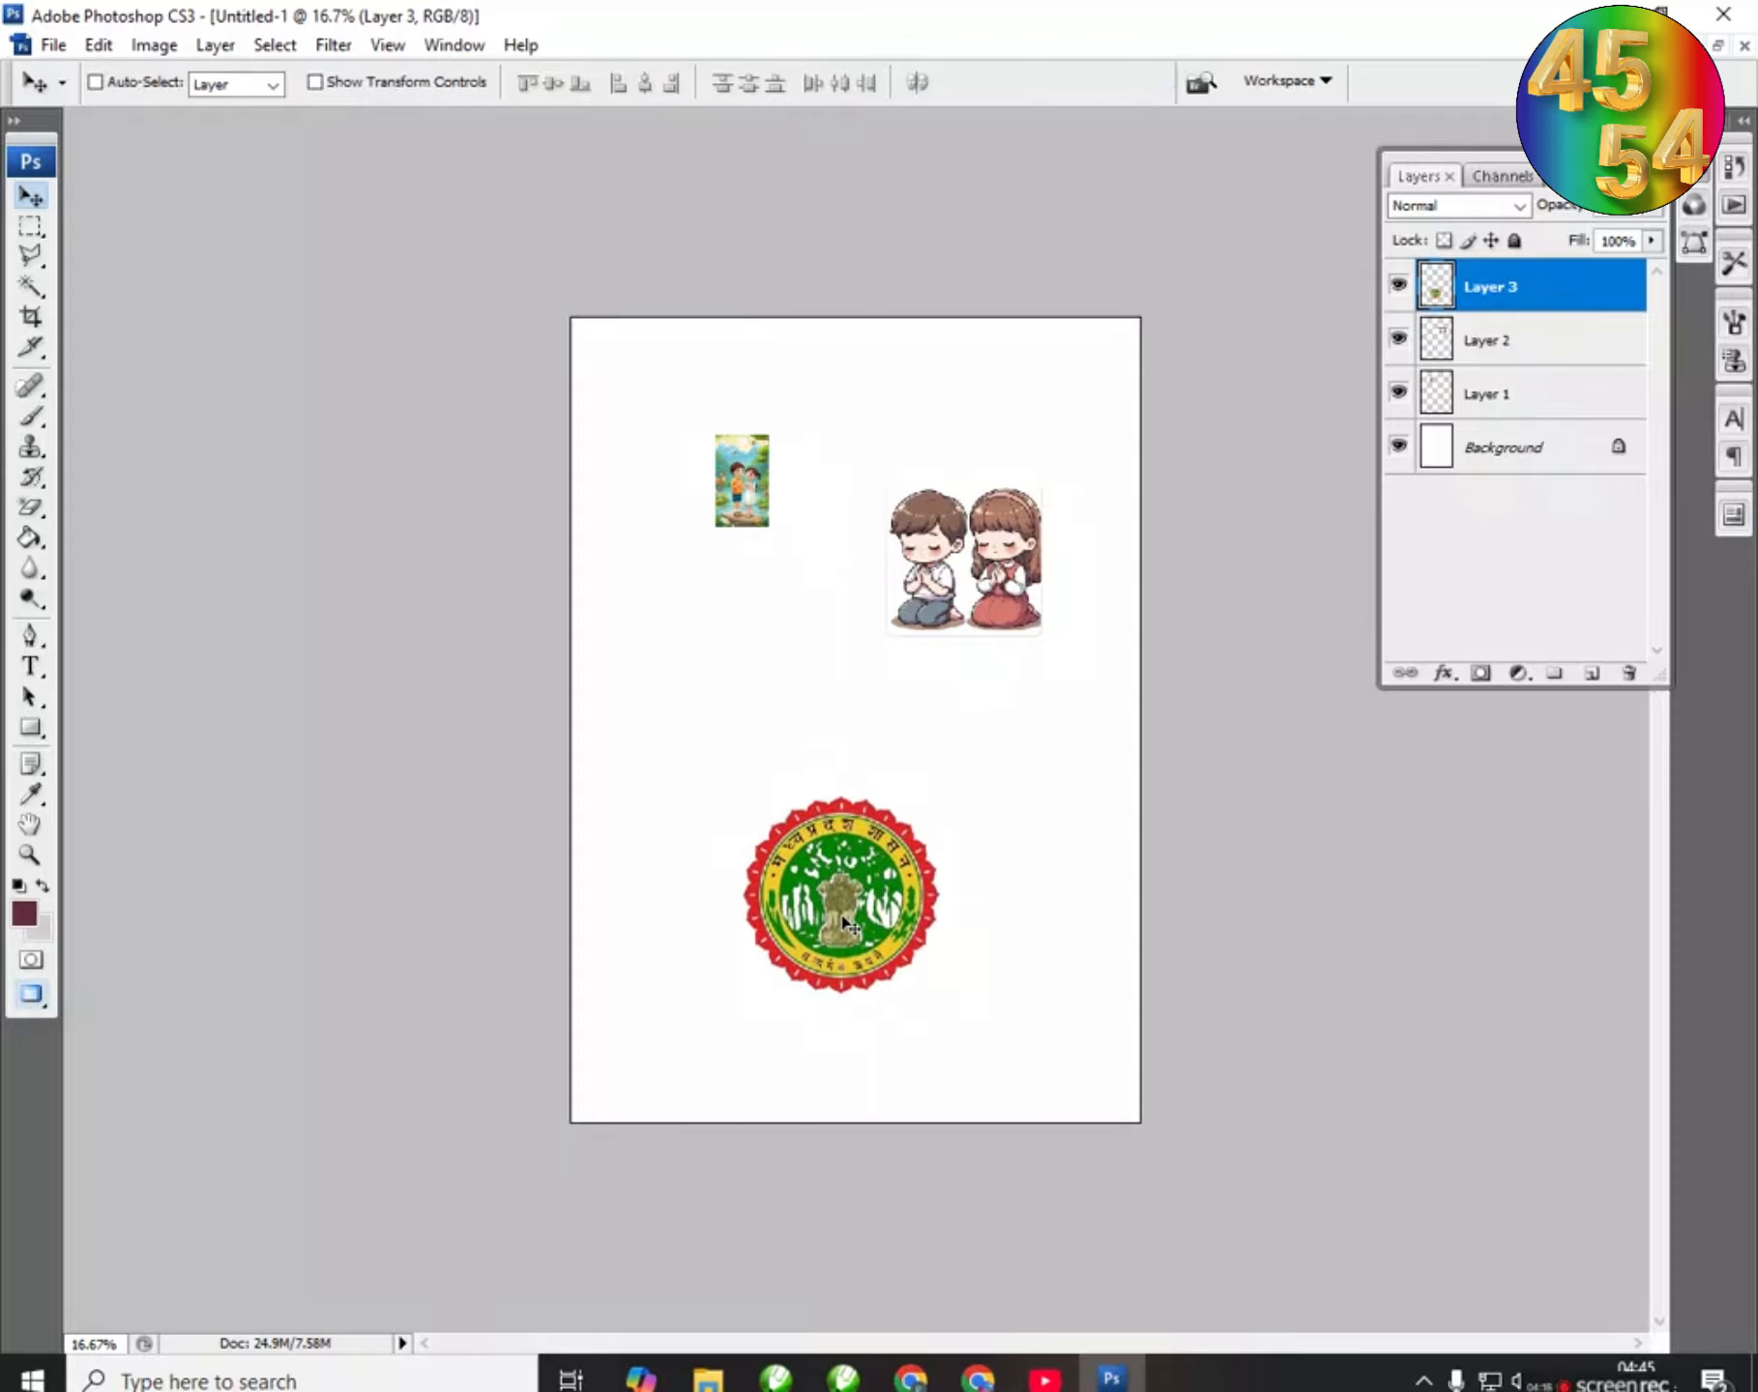
drag(820, 967, 824, 911)
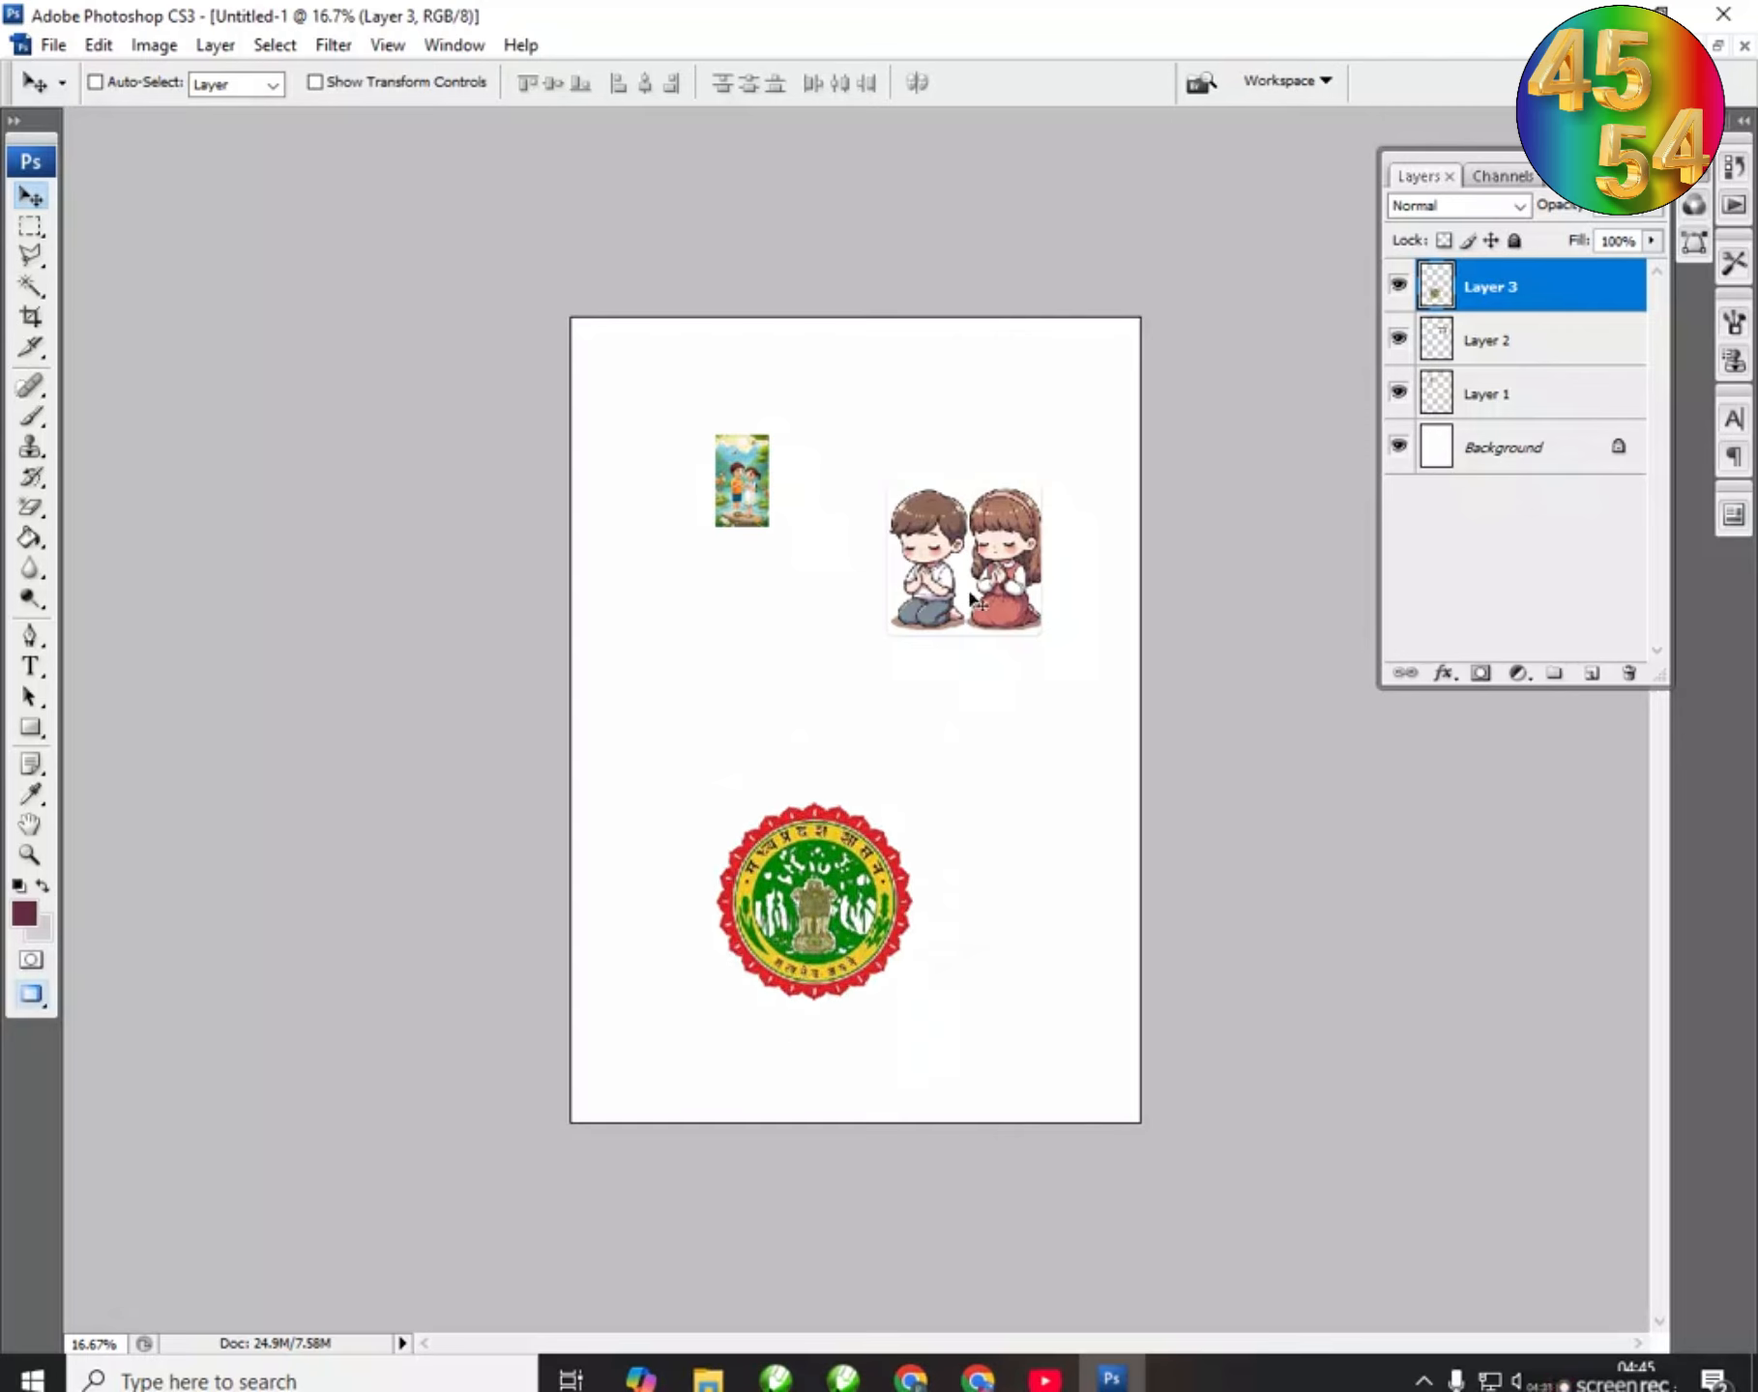
Step: With Auto-Select and Show Transform Controls enabled, move the praying children slightly down and scale them proportionally to about 140%
click(95, 82)
drag(978, 514, 940, 632)
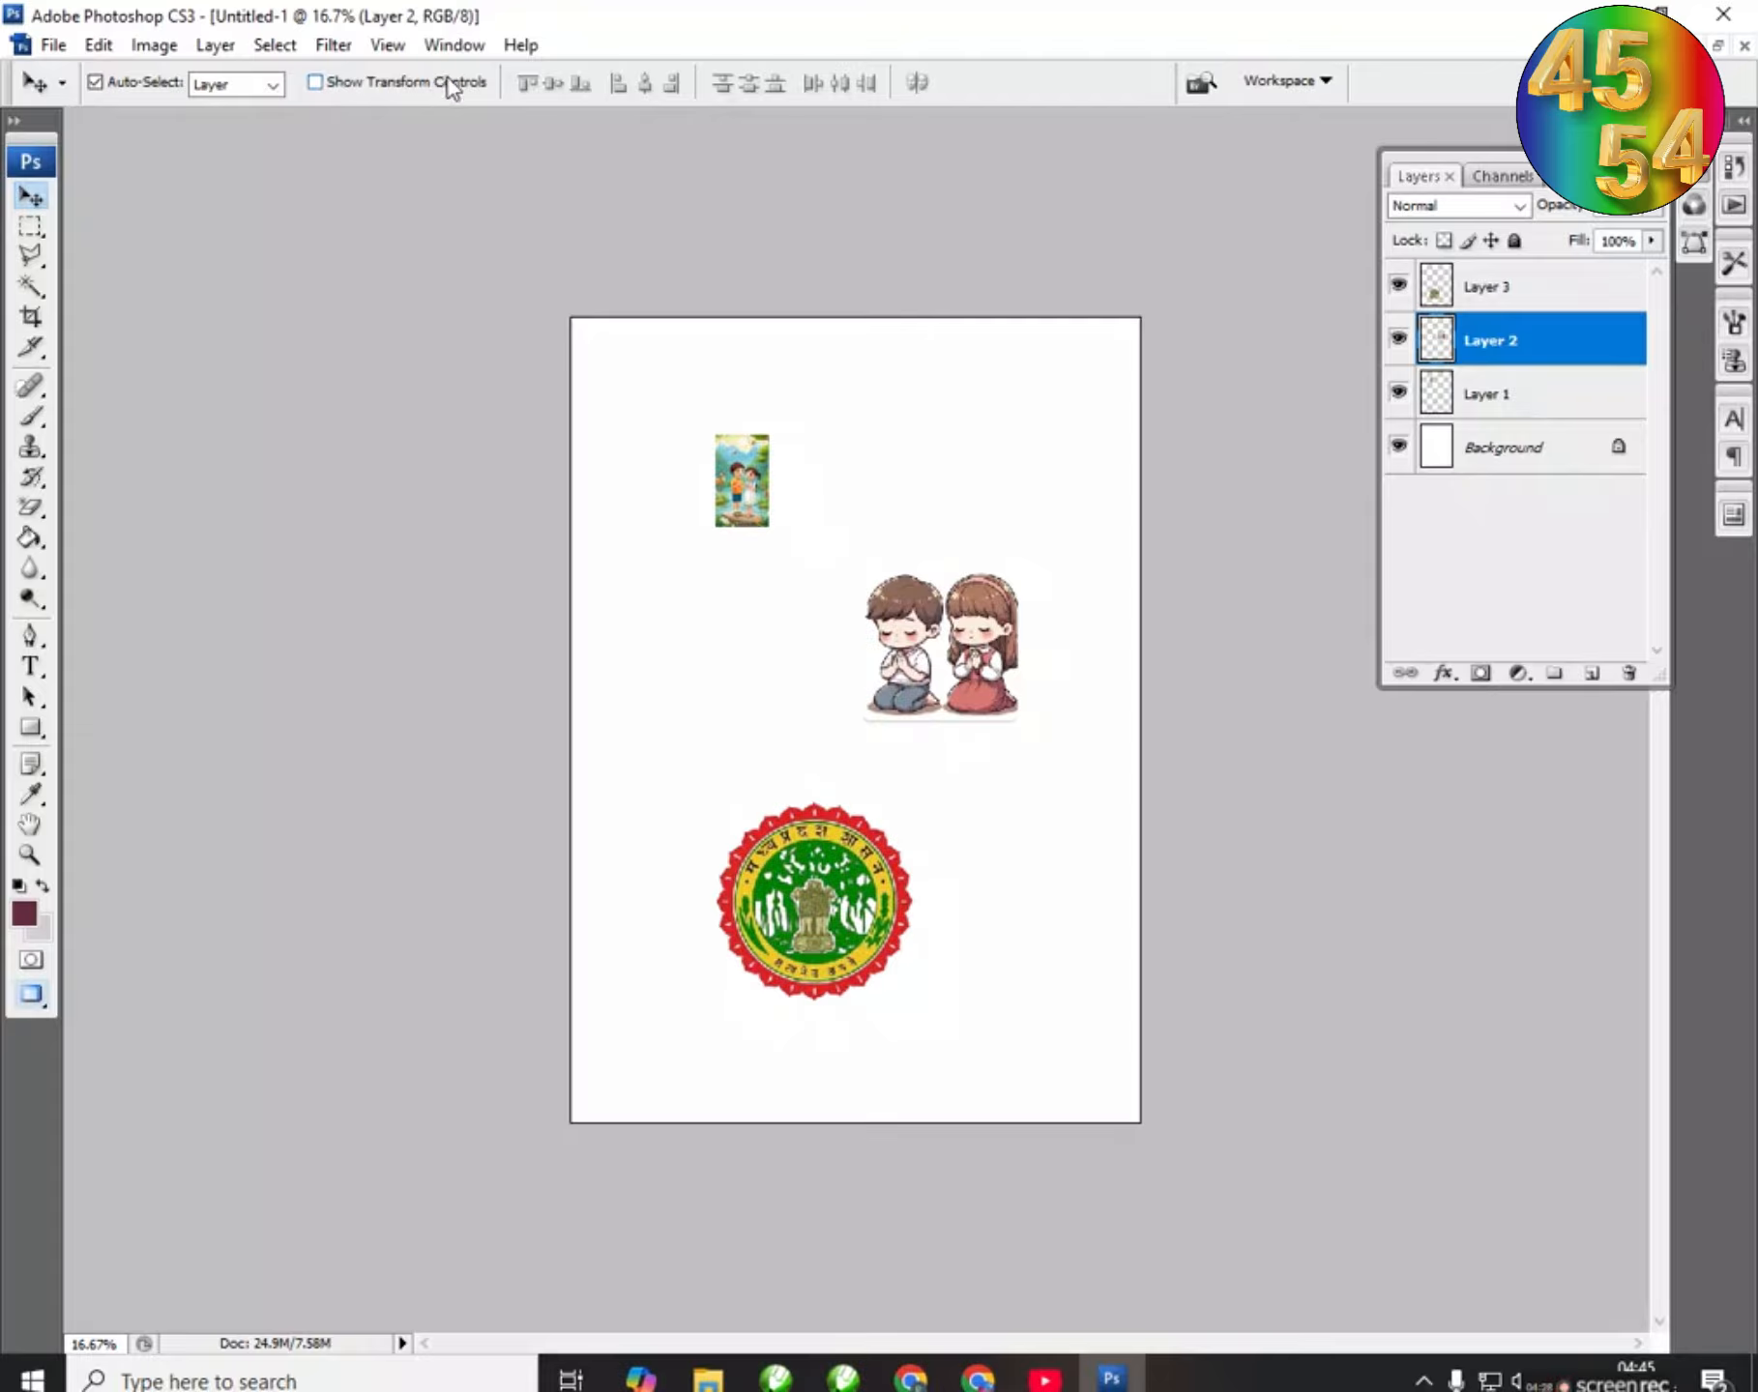
click(316, 82)
drag(855, 726, 667, 879)
drag(889, 771, 967, 682)
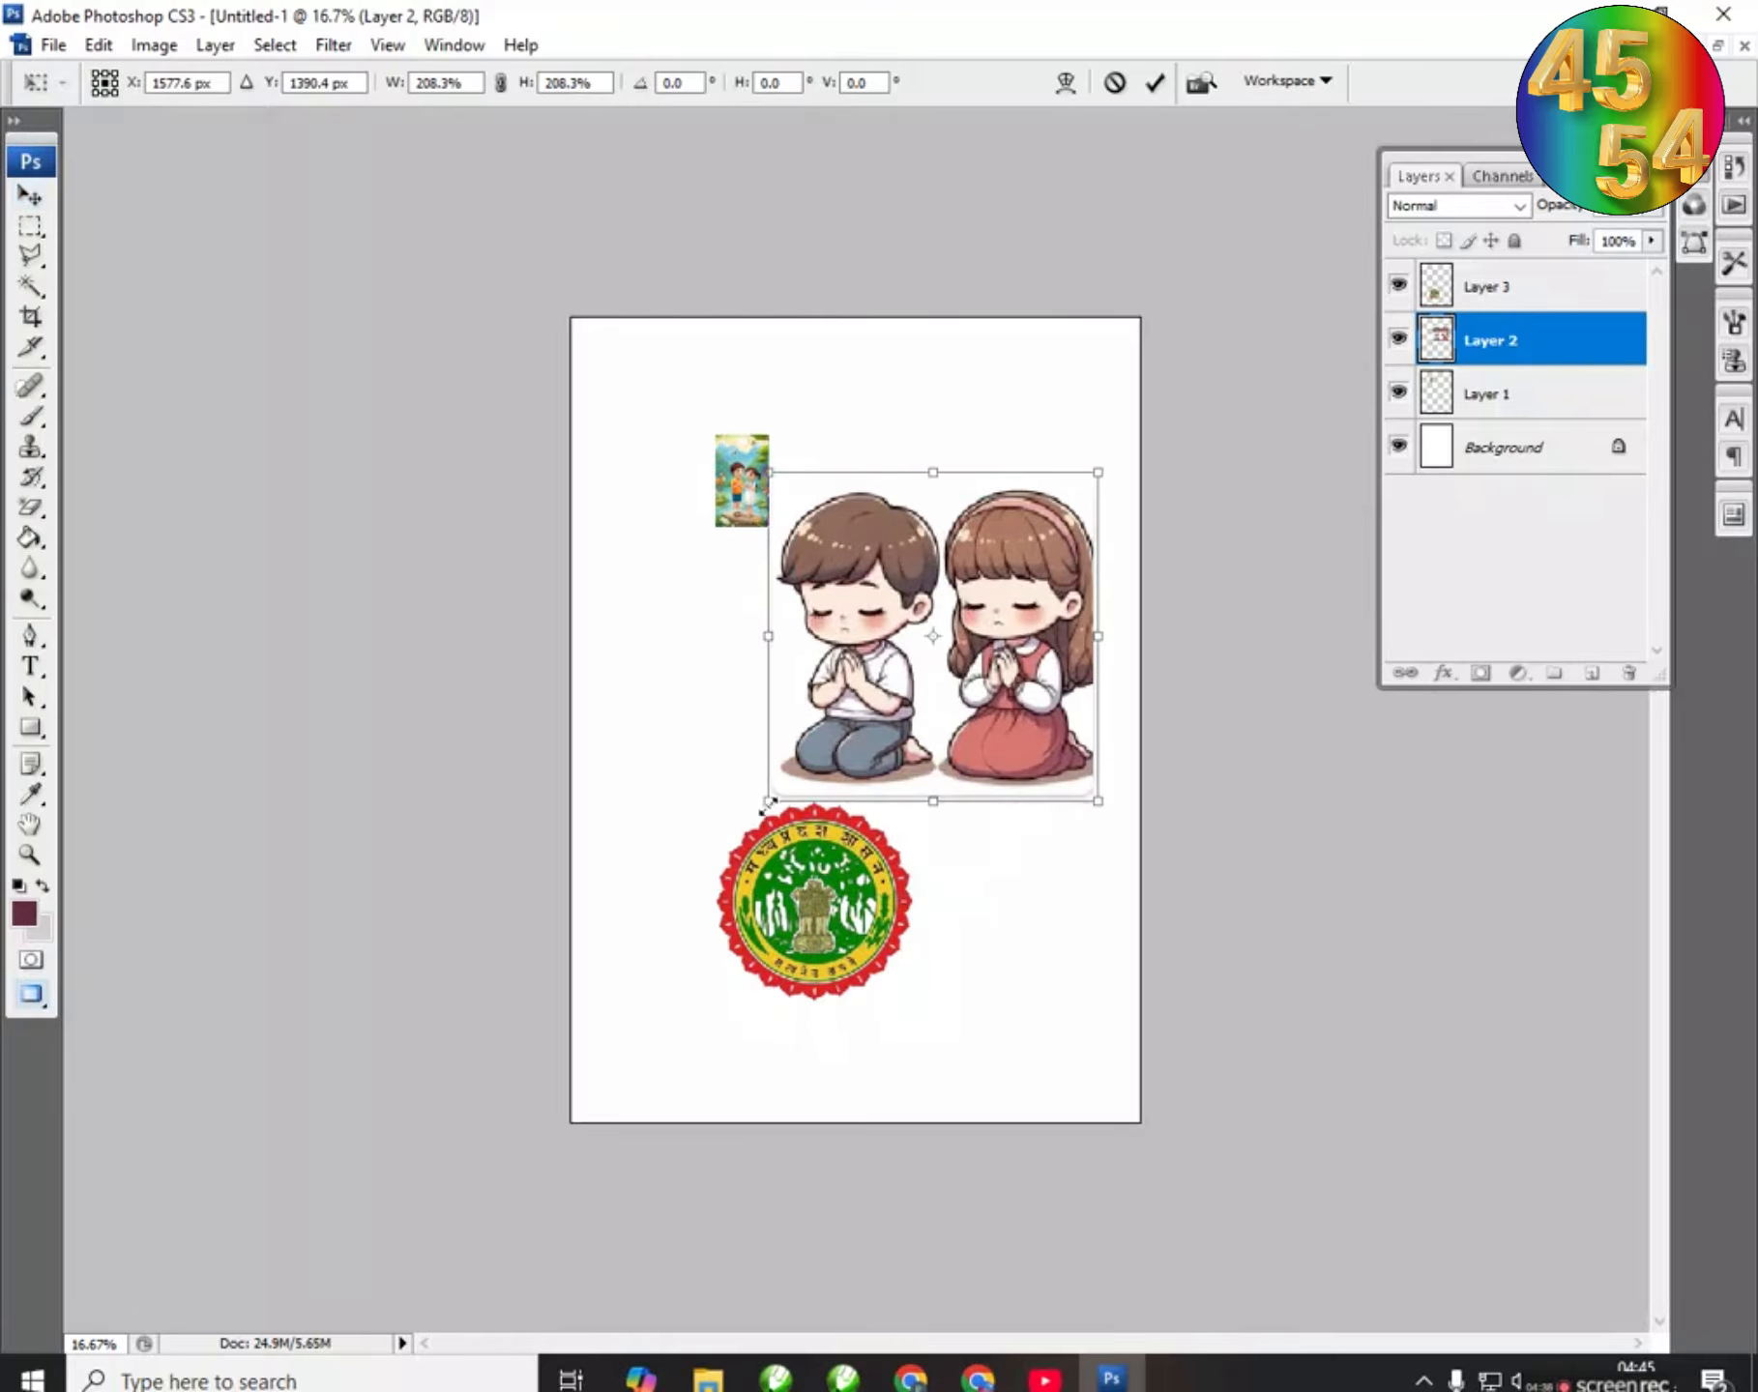
drag(767, 801, 875, 691)
drag(979, 667, 1015, 716)
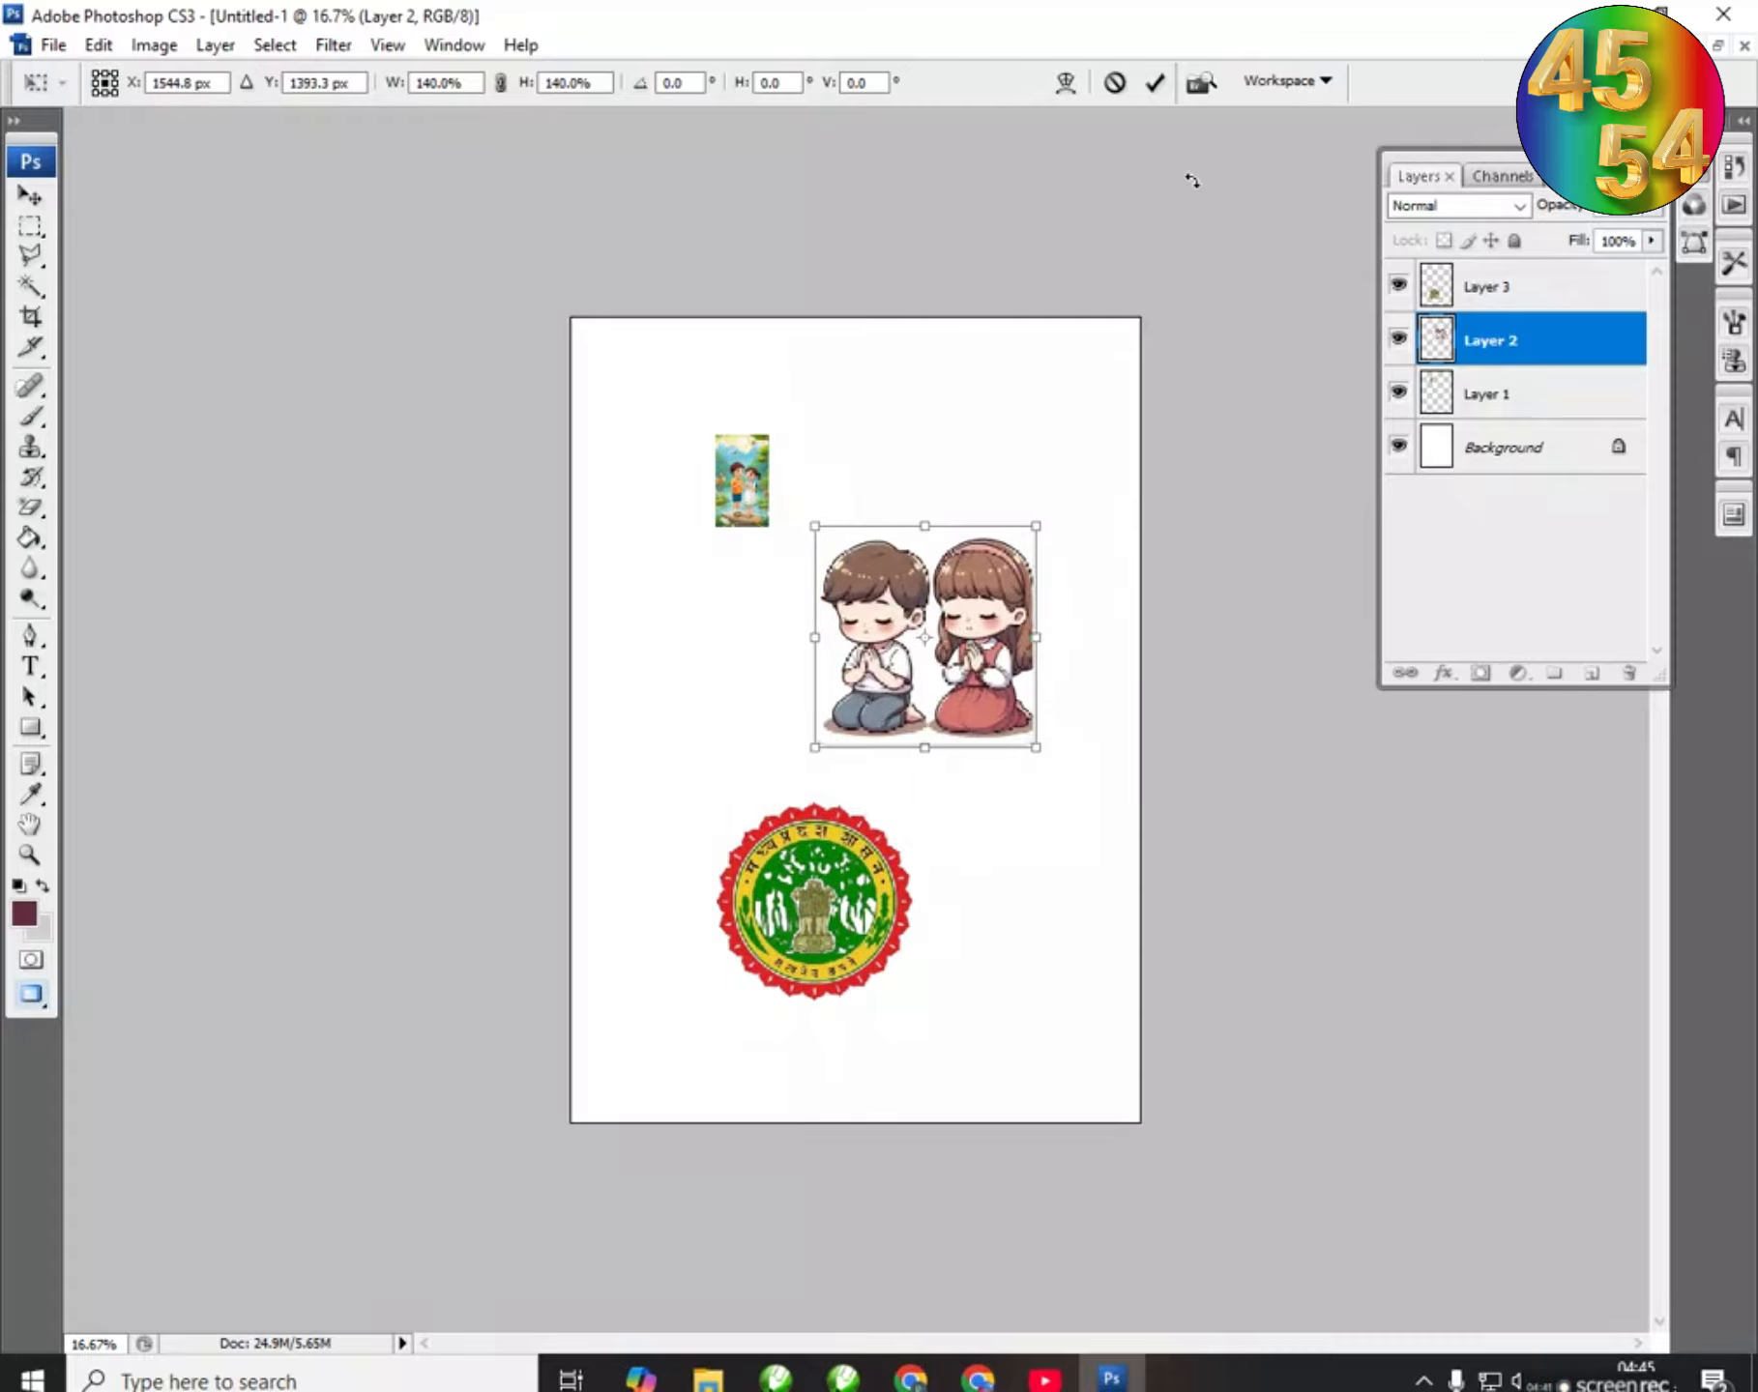
click(1154, 83)
Step: Scale the landscape picture on Layer 1 proportionally to about 276% and place it in the page's upper-left area
click(742, 488)
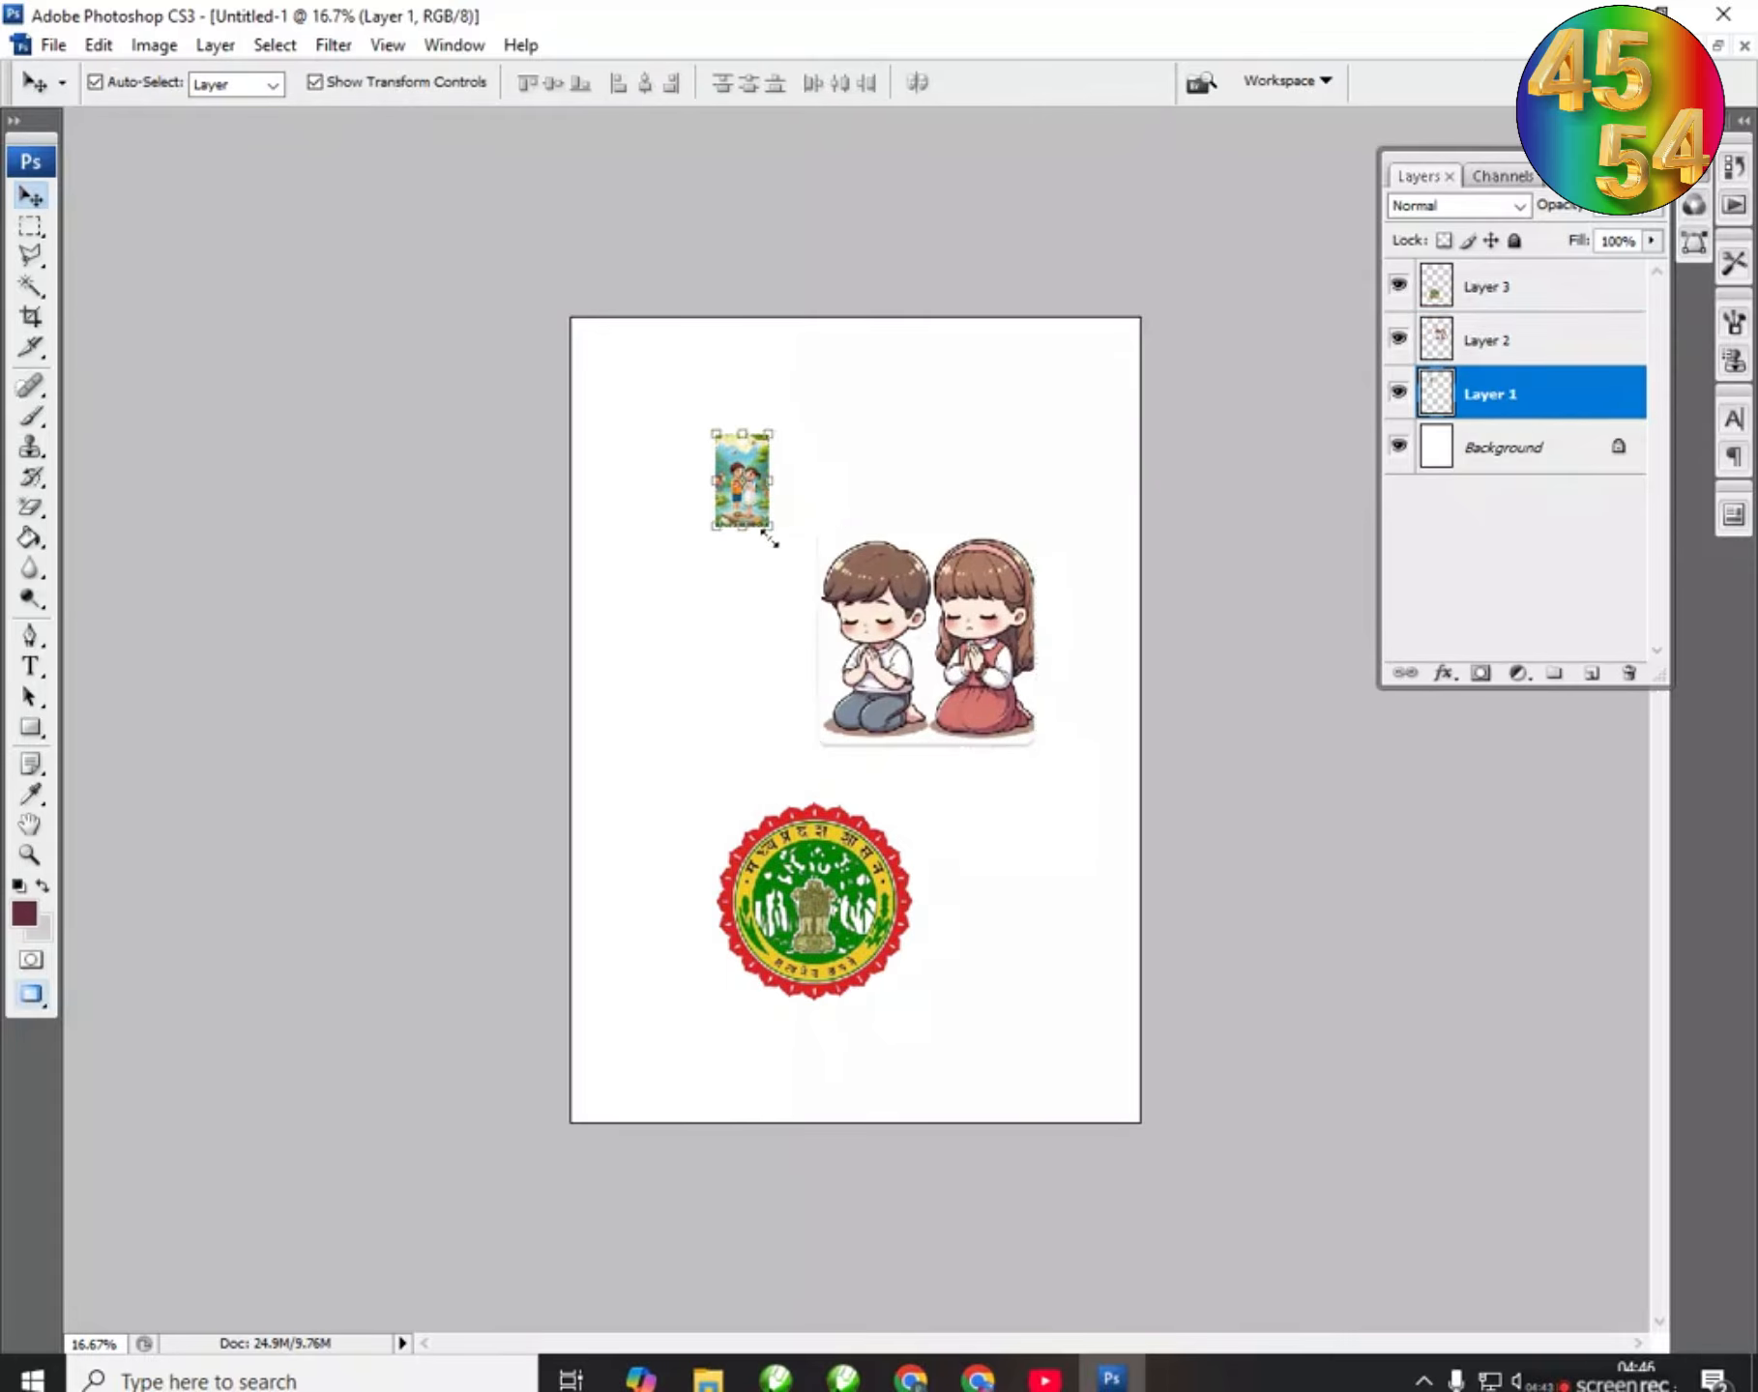
drag(770, 530, 858, 687)
drag(764, 615, 694, 563)
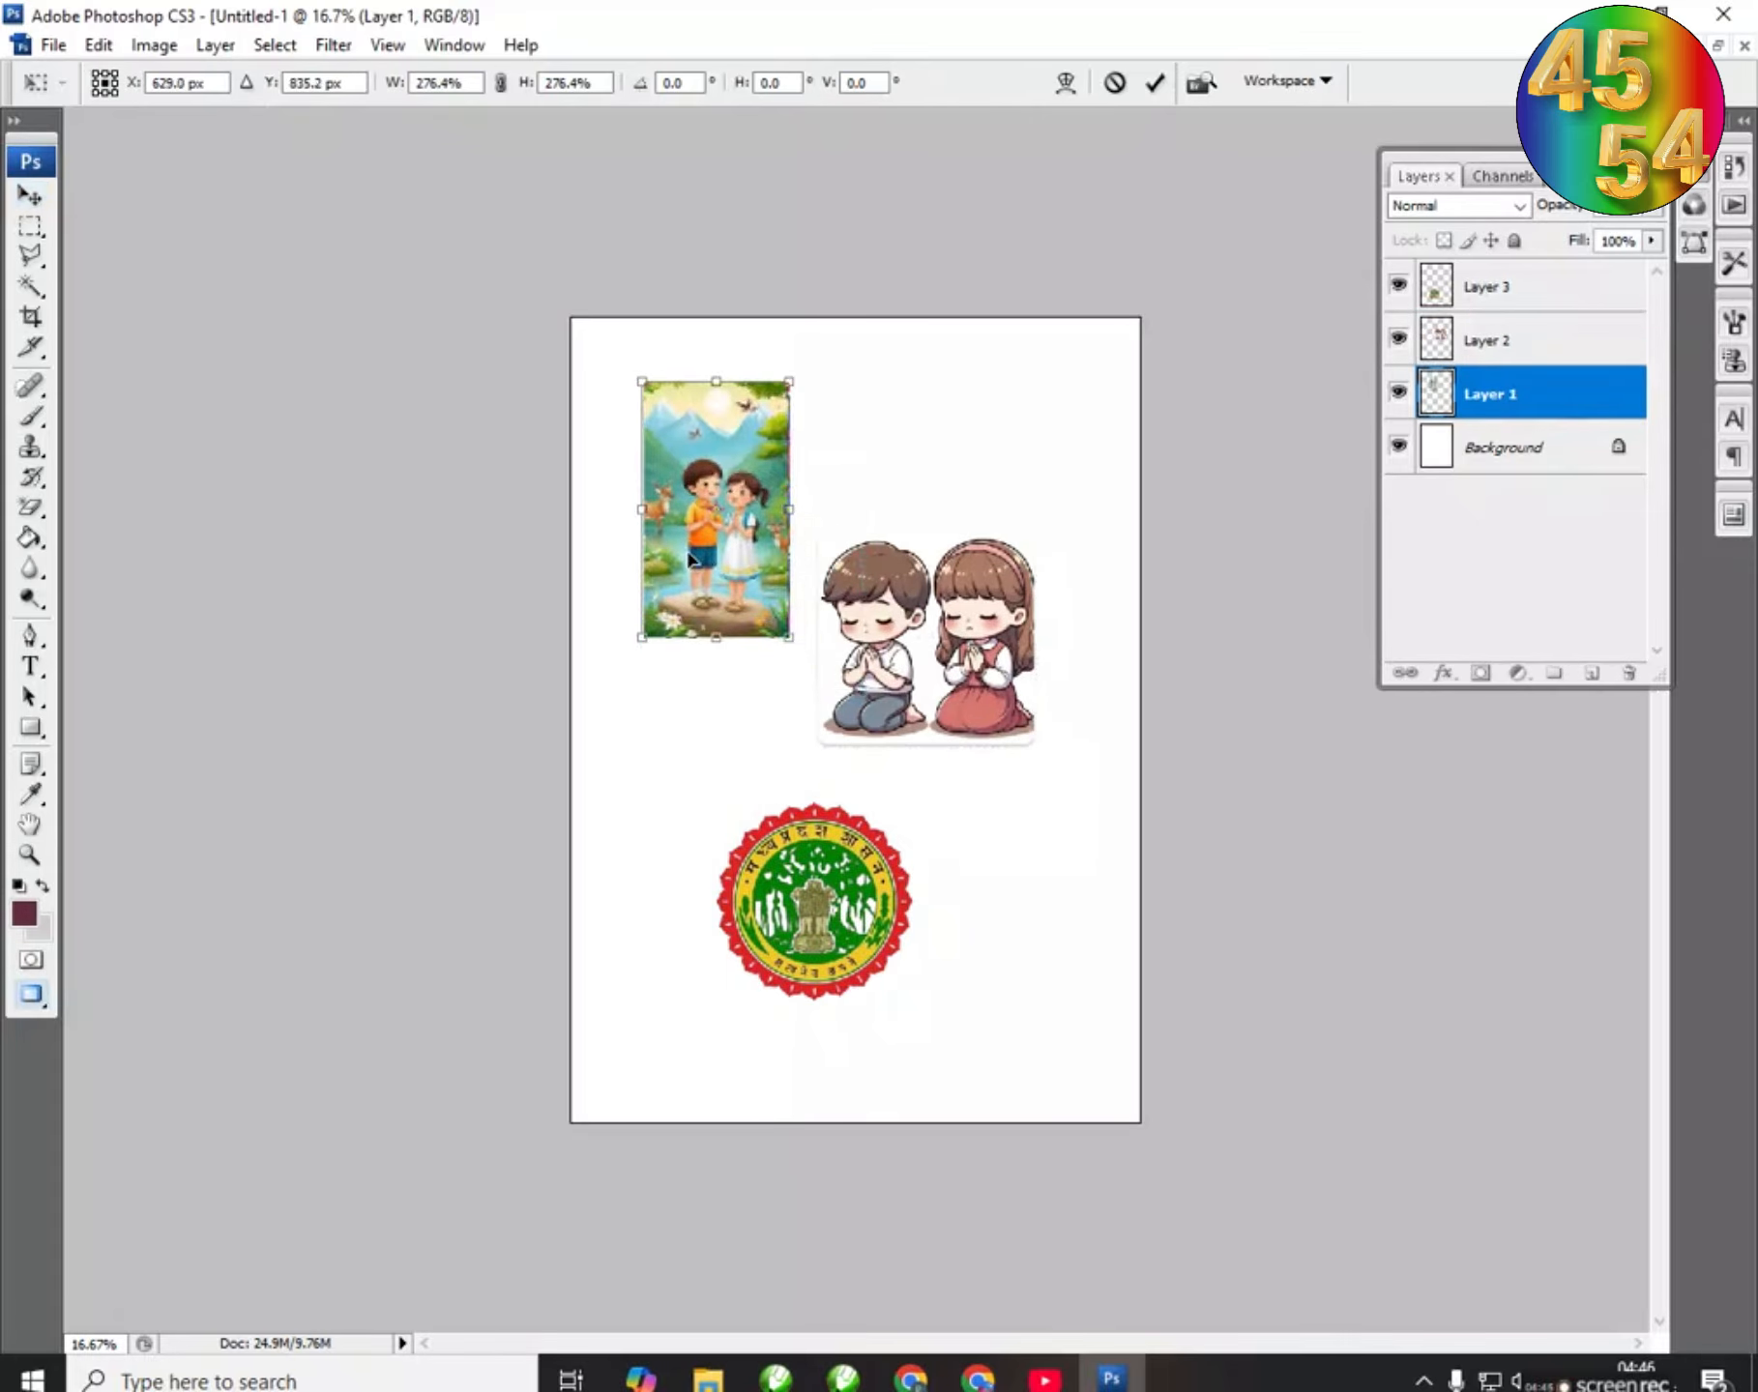
click(1154, 82)
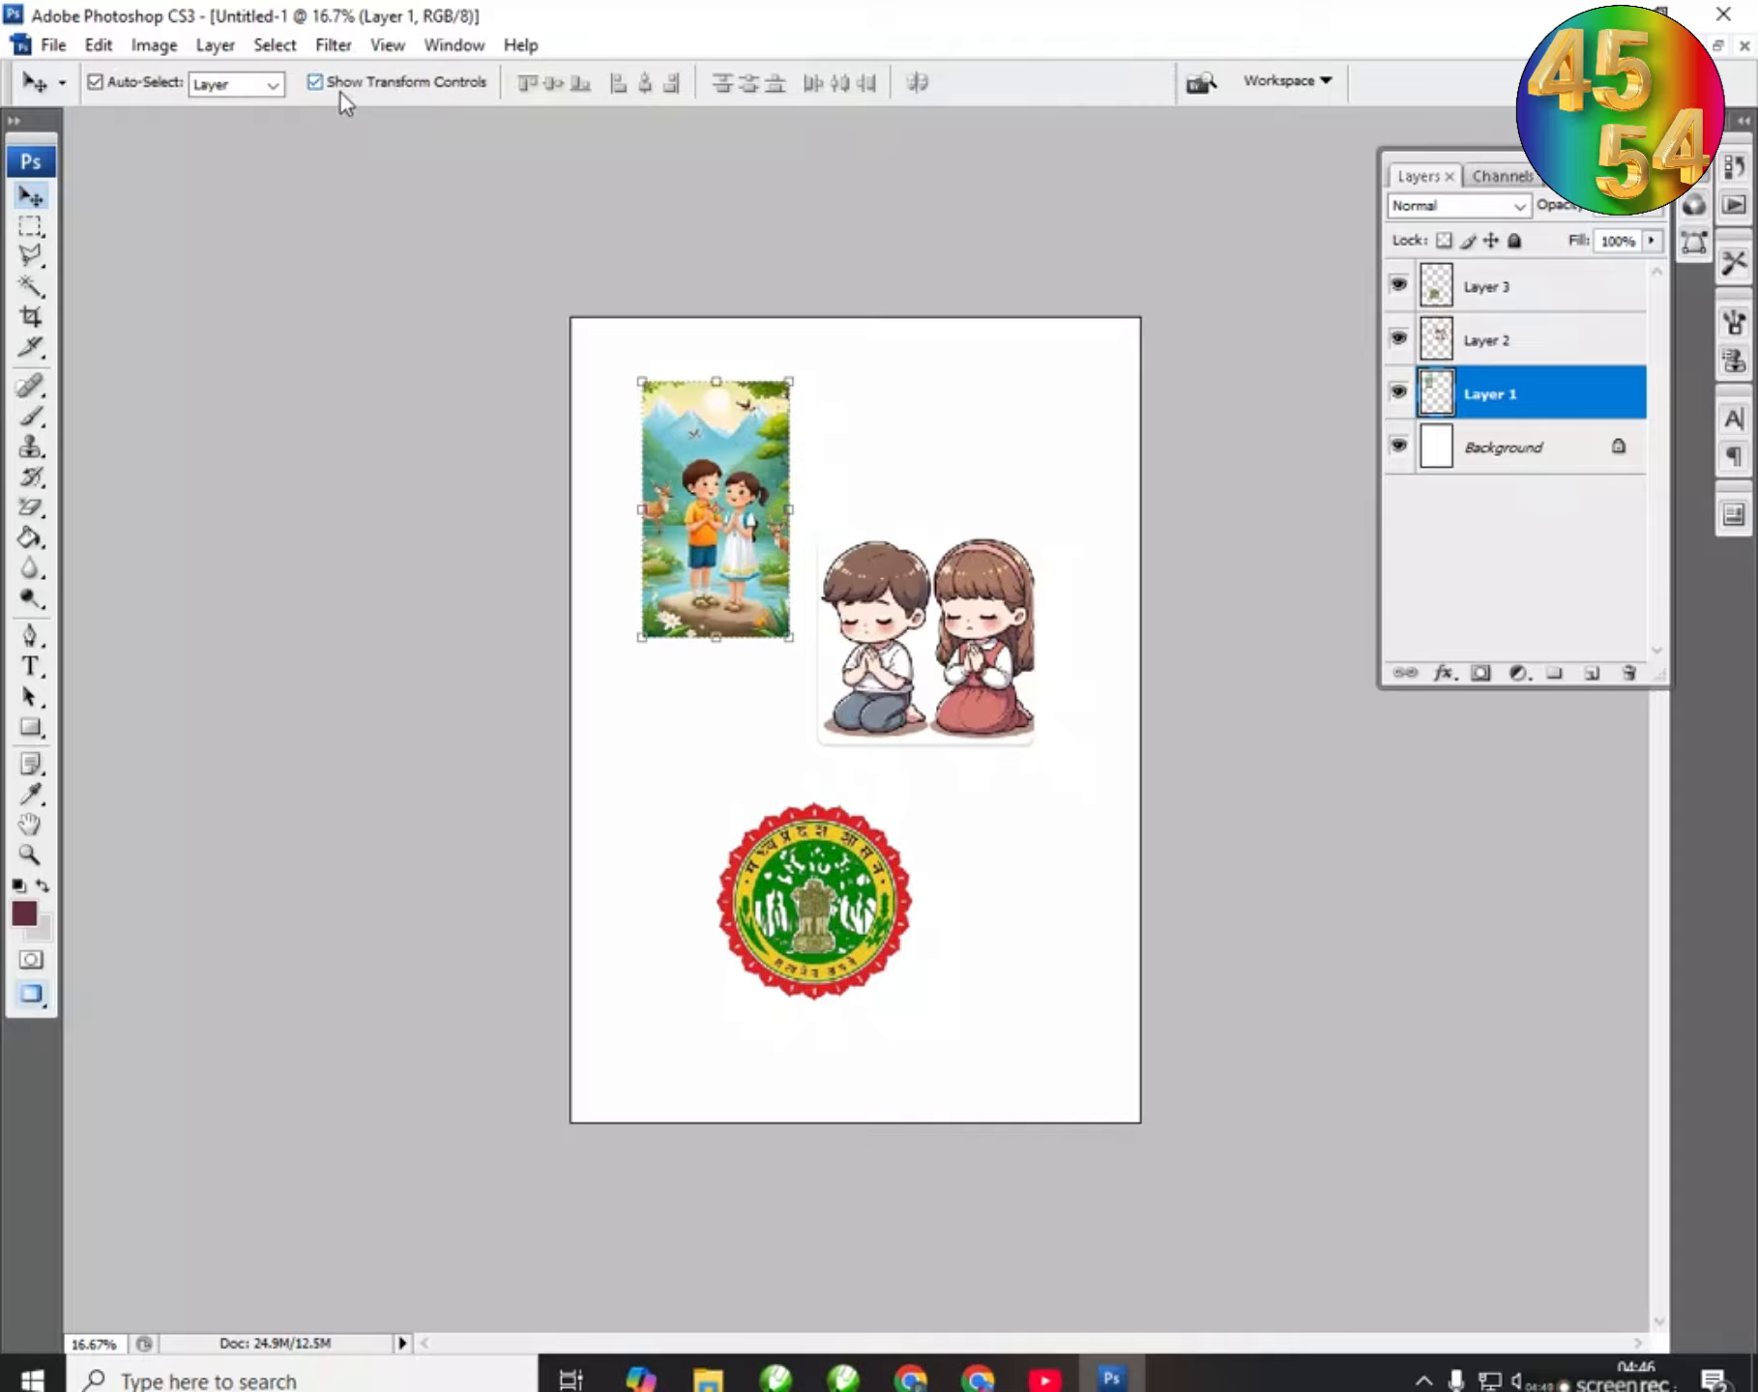
Step: Turn off Show Transform Controls and free-transform the praying children to about 168%, placing them above the emblem and partly over the landscape picture
click(315, 82)
mouse_move(904, 640)
mouse_down()
mouse_move(930, 602)
mouse_move(913, 606)
mouse_up()
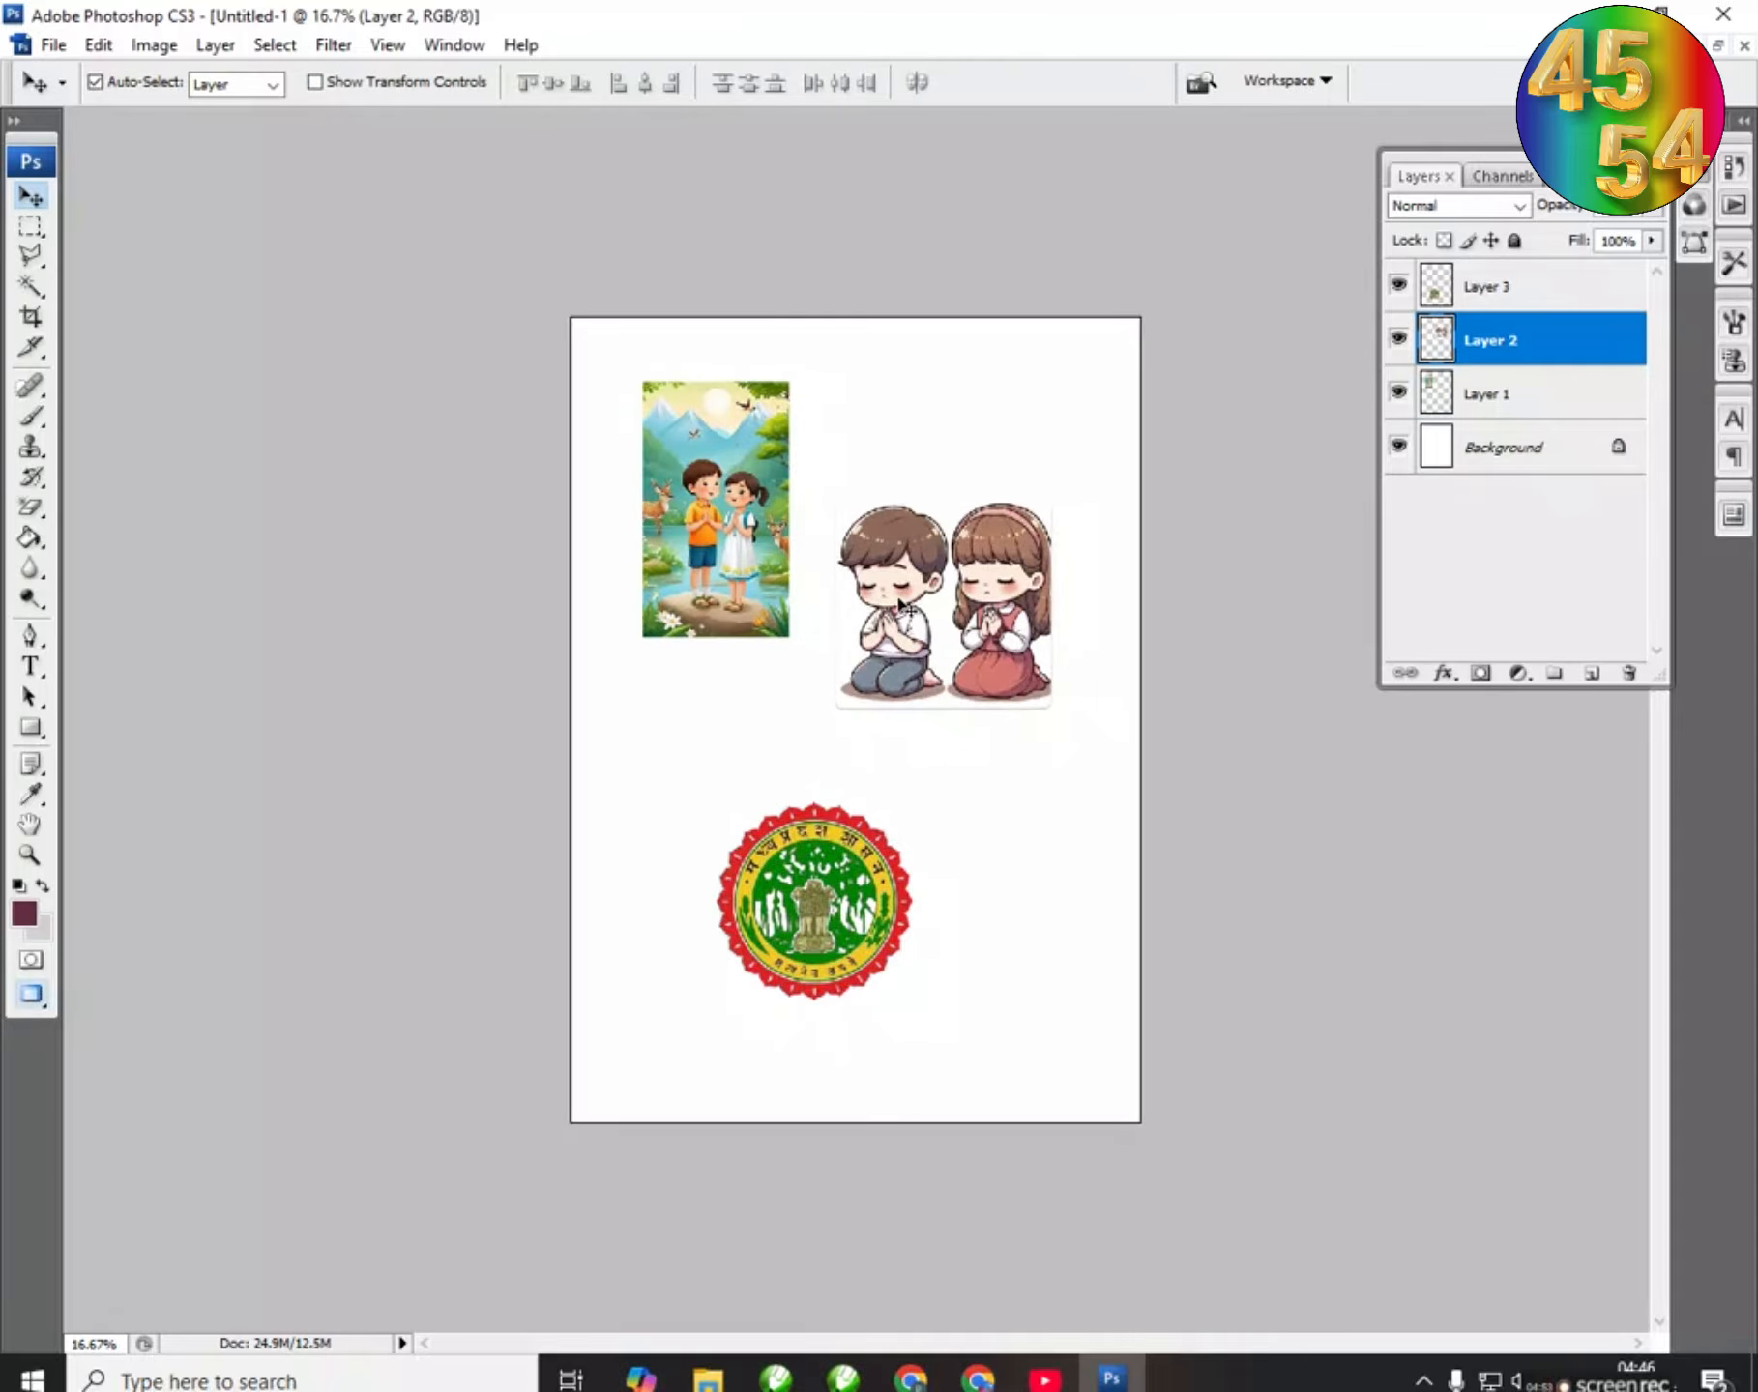
key(ctrl+t)
drag(831, 713, 679, 867)
drag(868, 814, 877, 737)
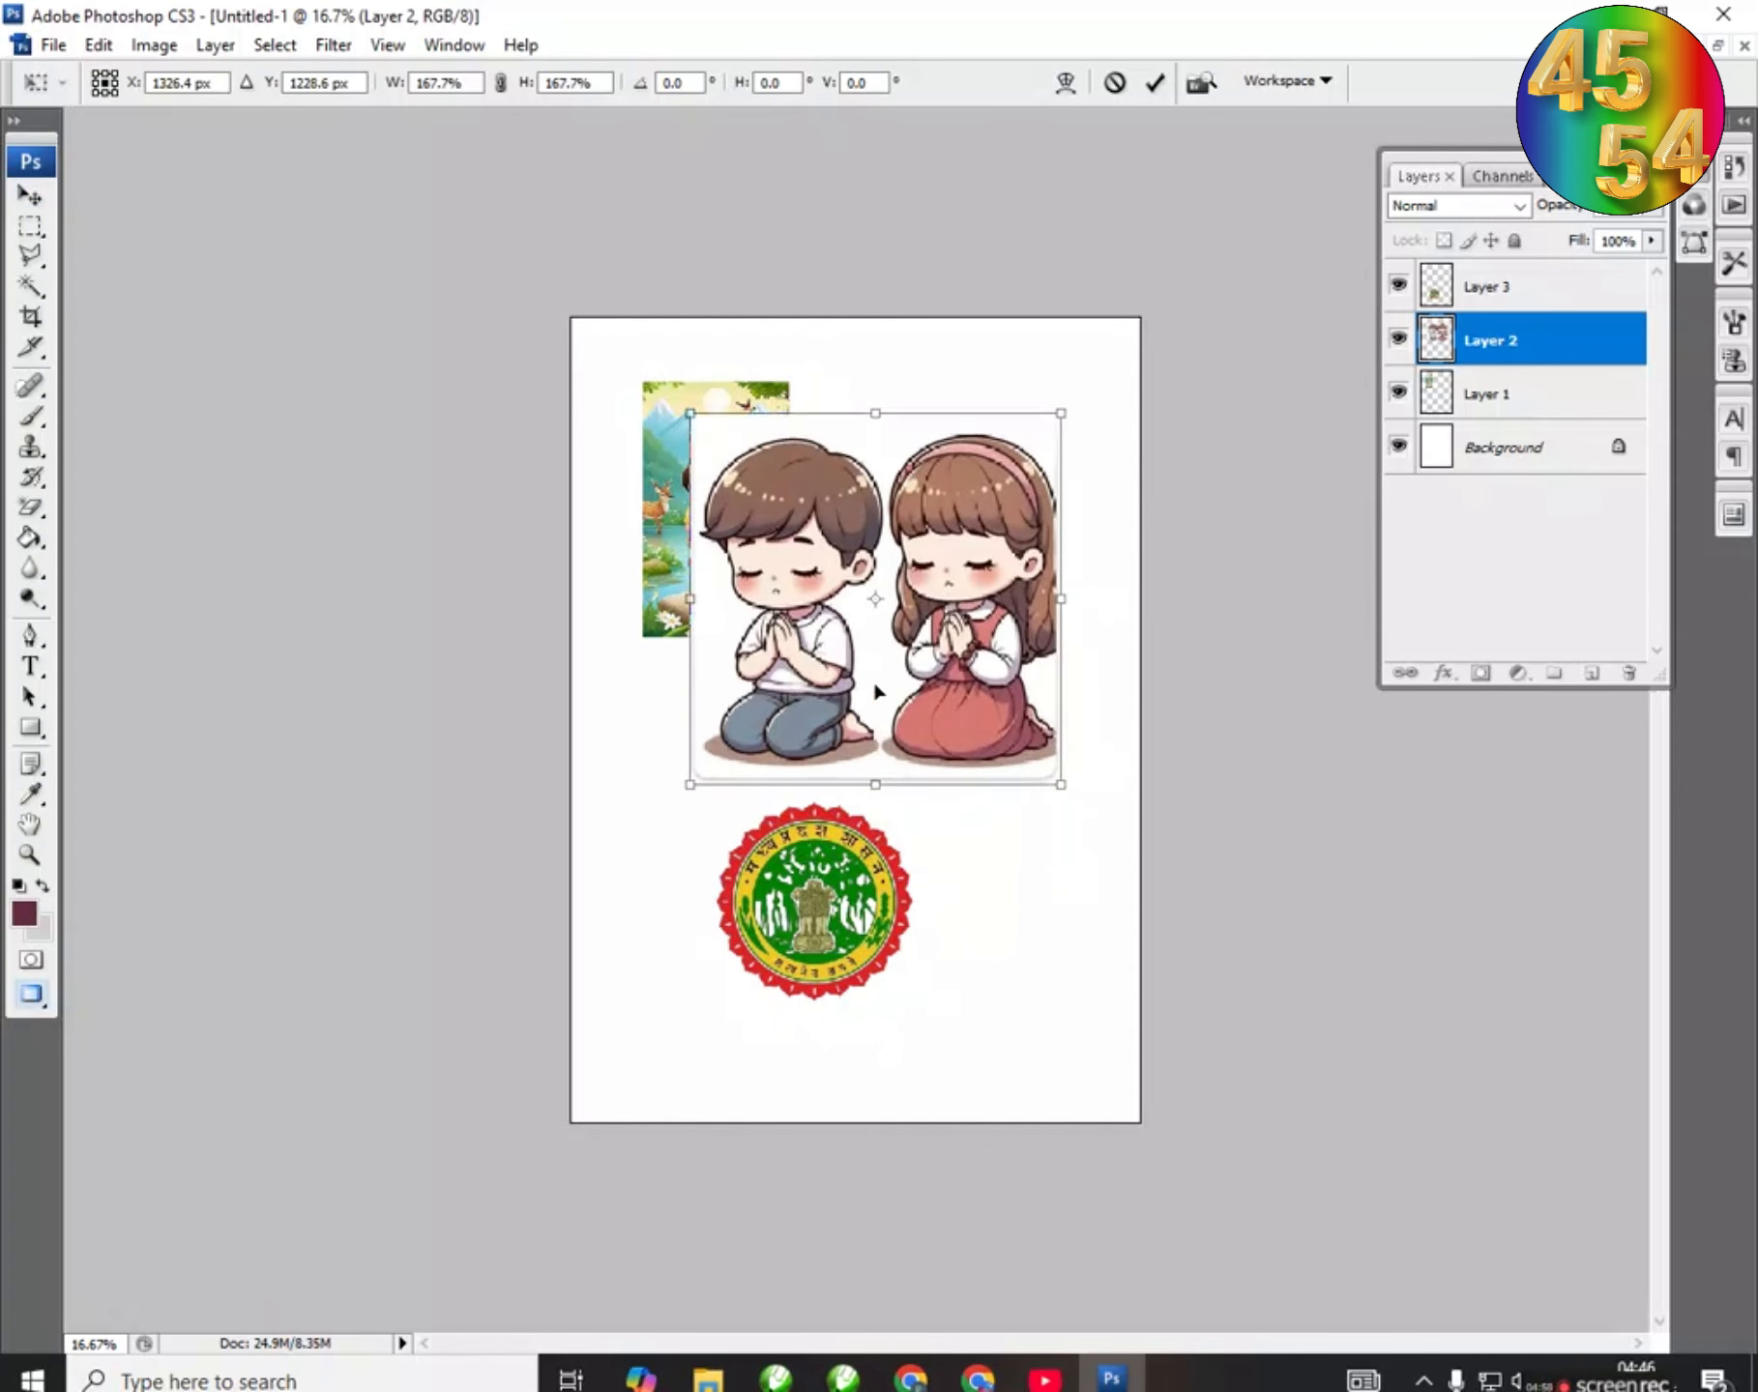
key(Return)
drag(918, 600, 912, 665)
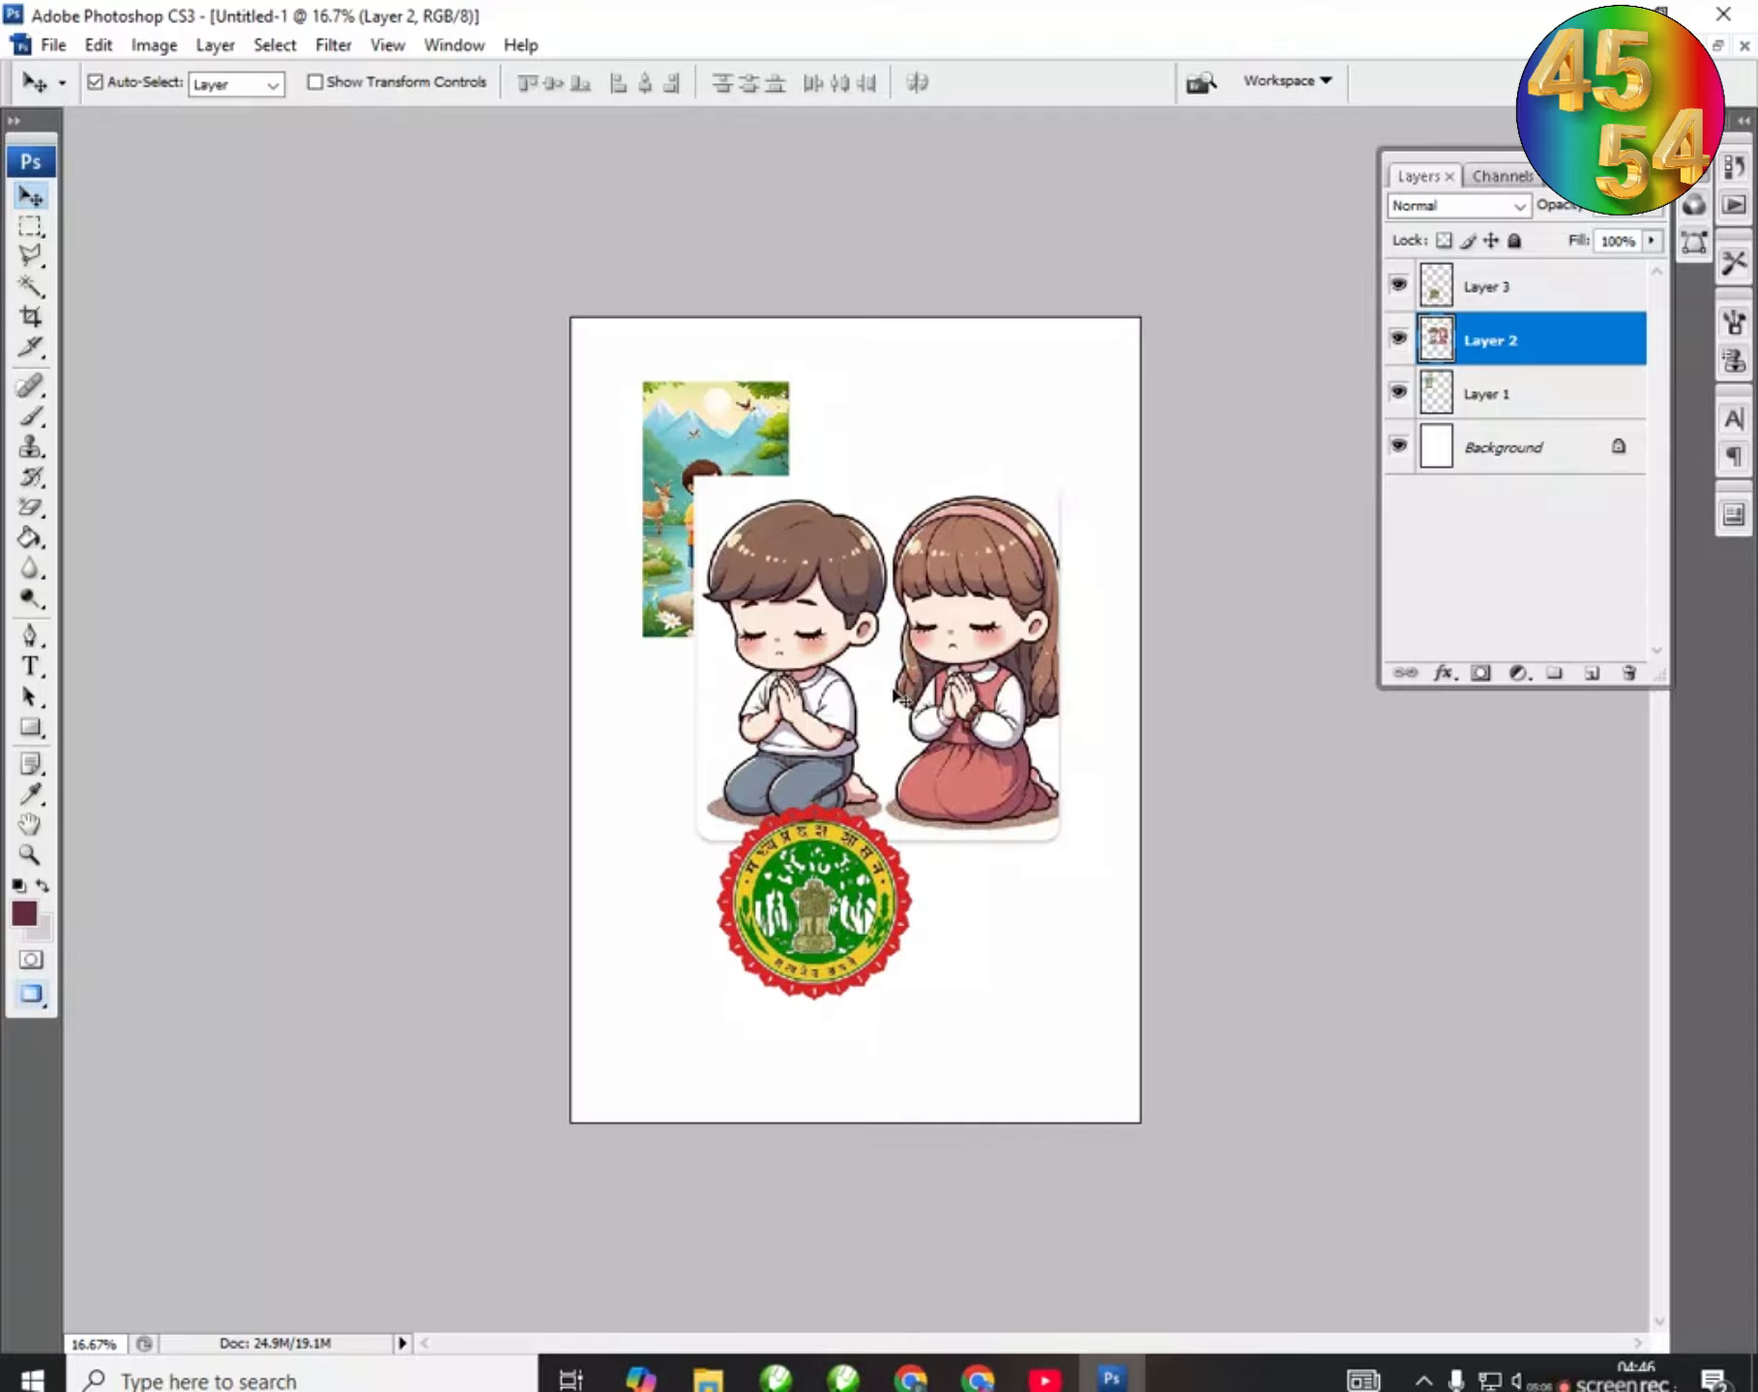
drag(947, 811, 942, 744)
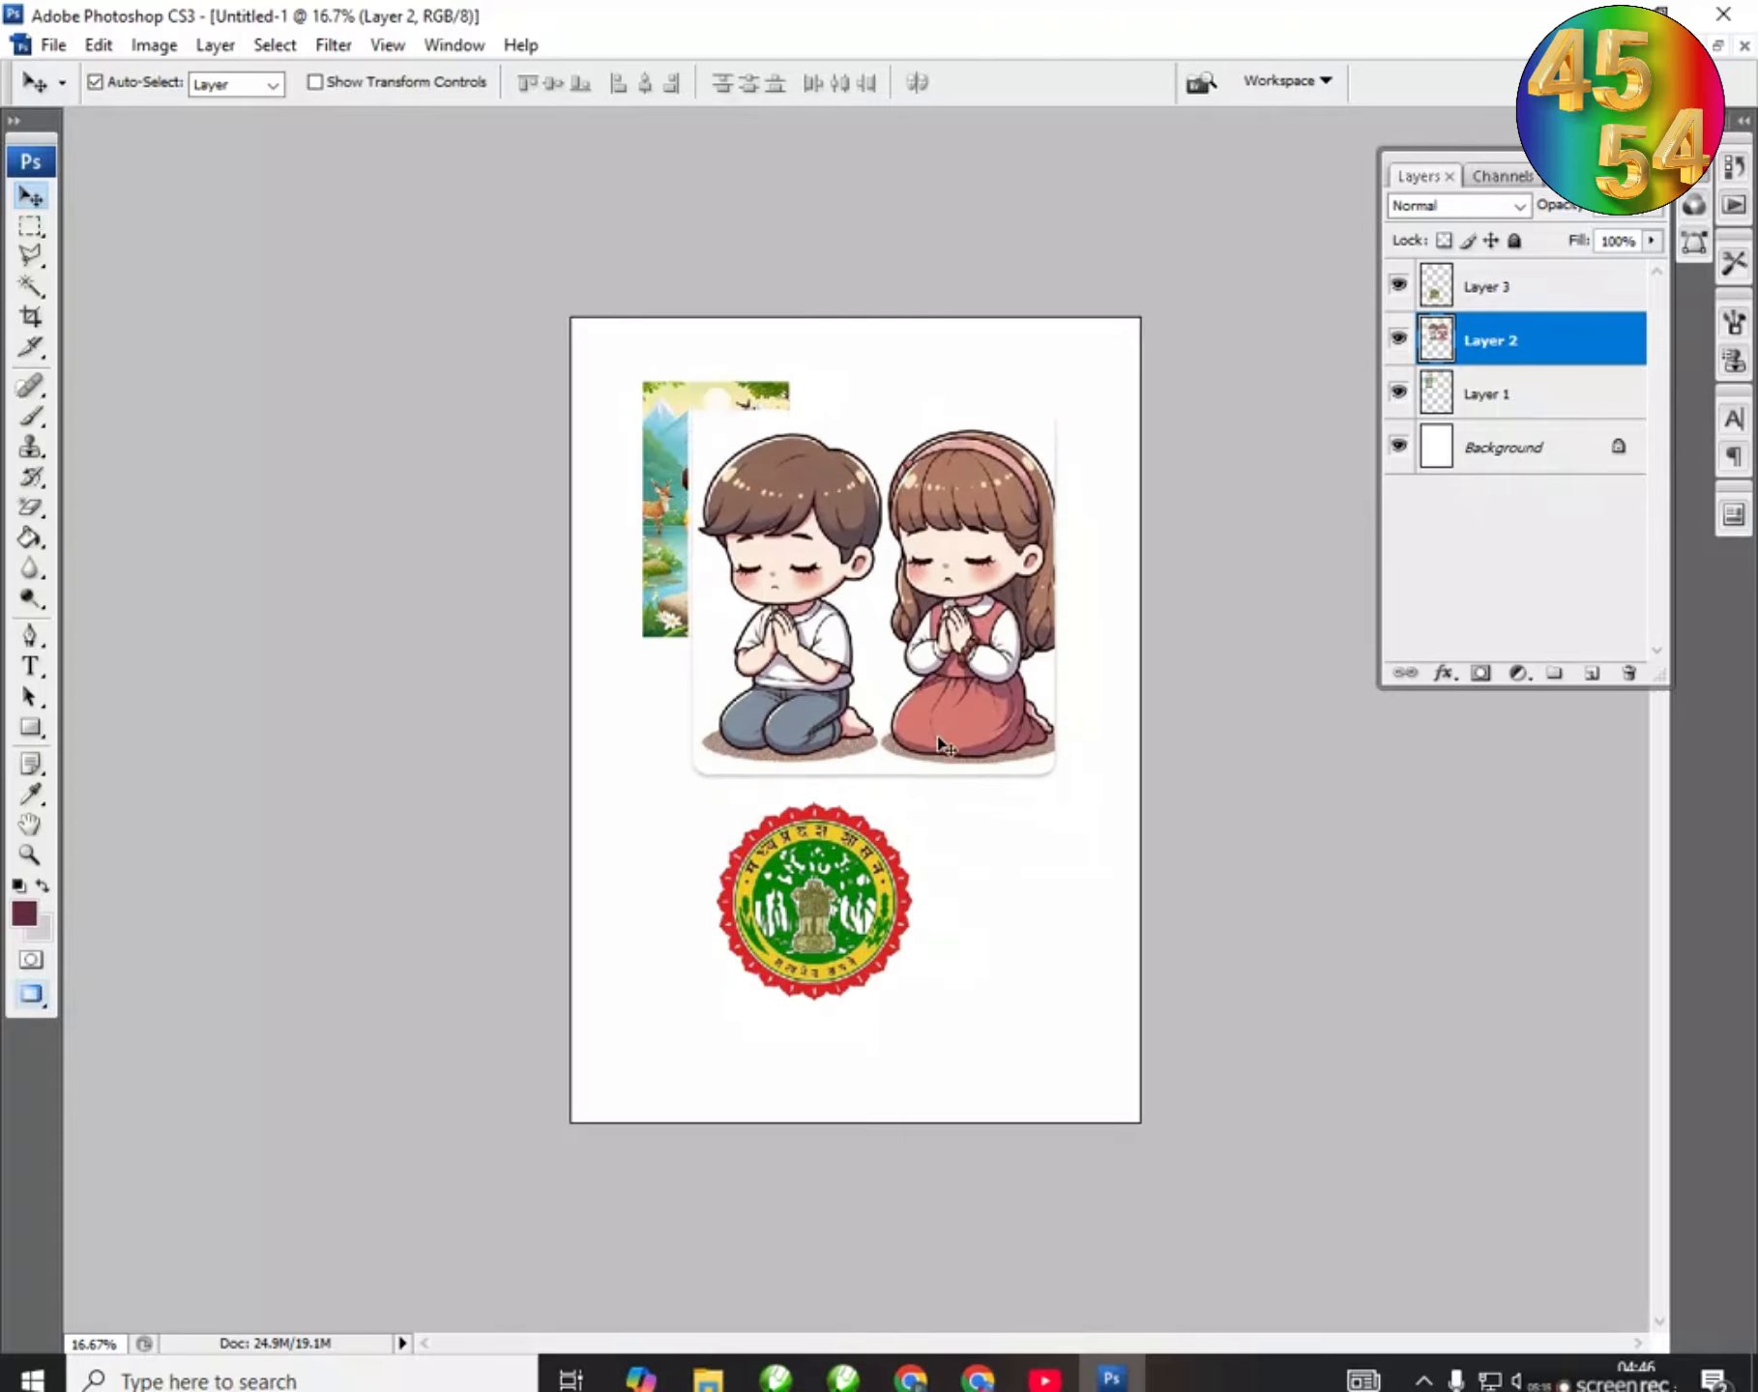
Step: View the marquee tool variants, and with the Move tool shift the praying children down to meet the emblem's upper edge
click(30, 226)
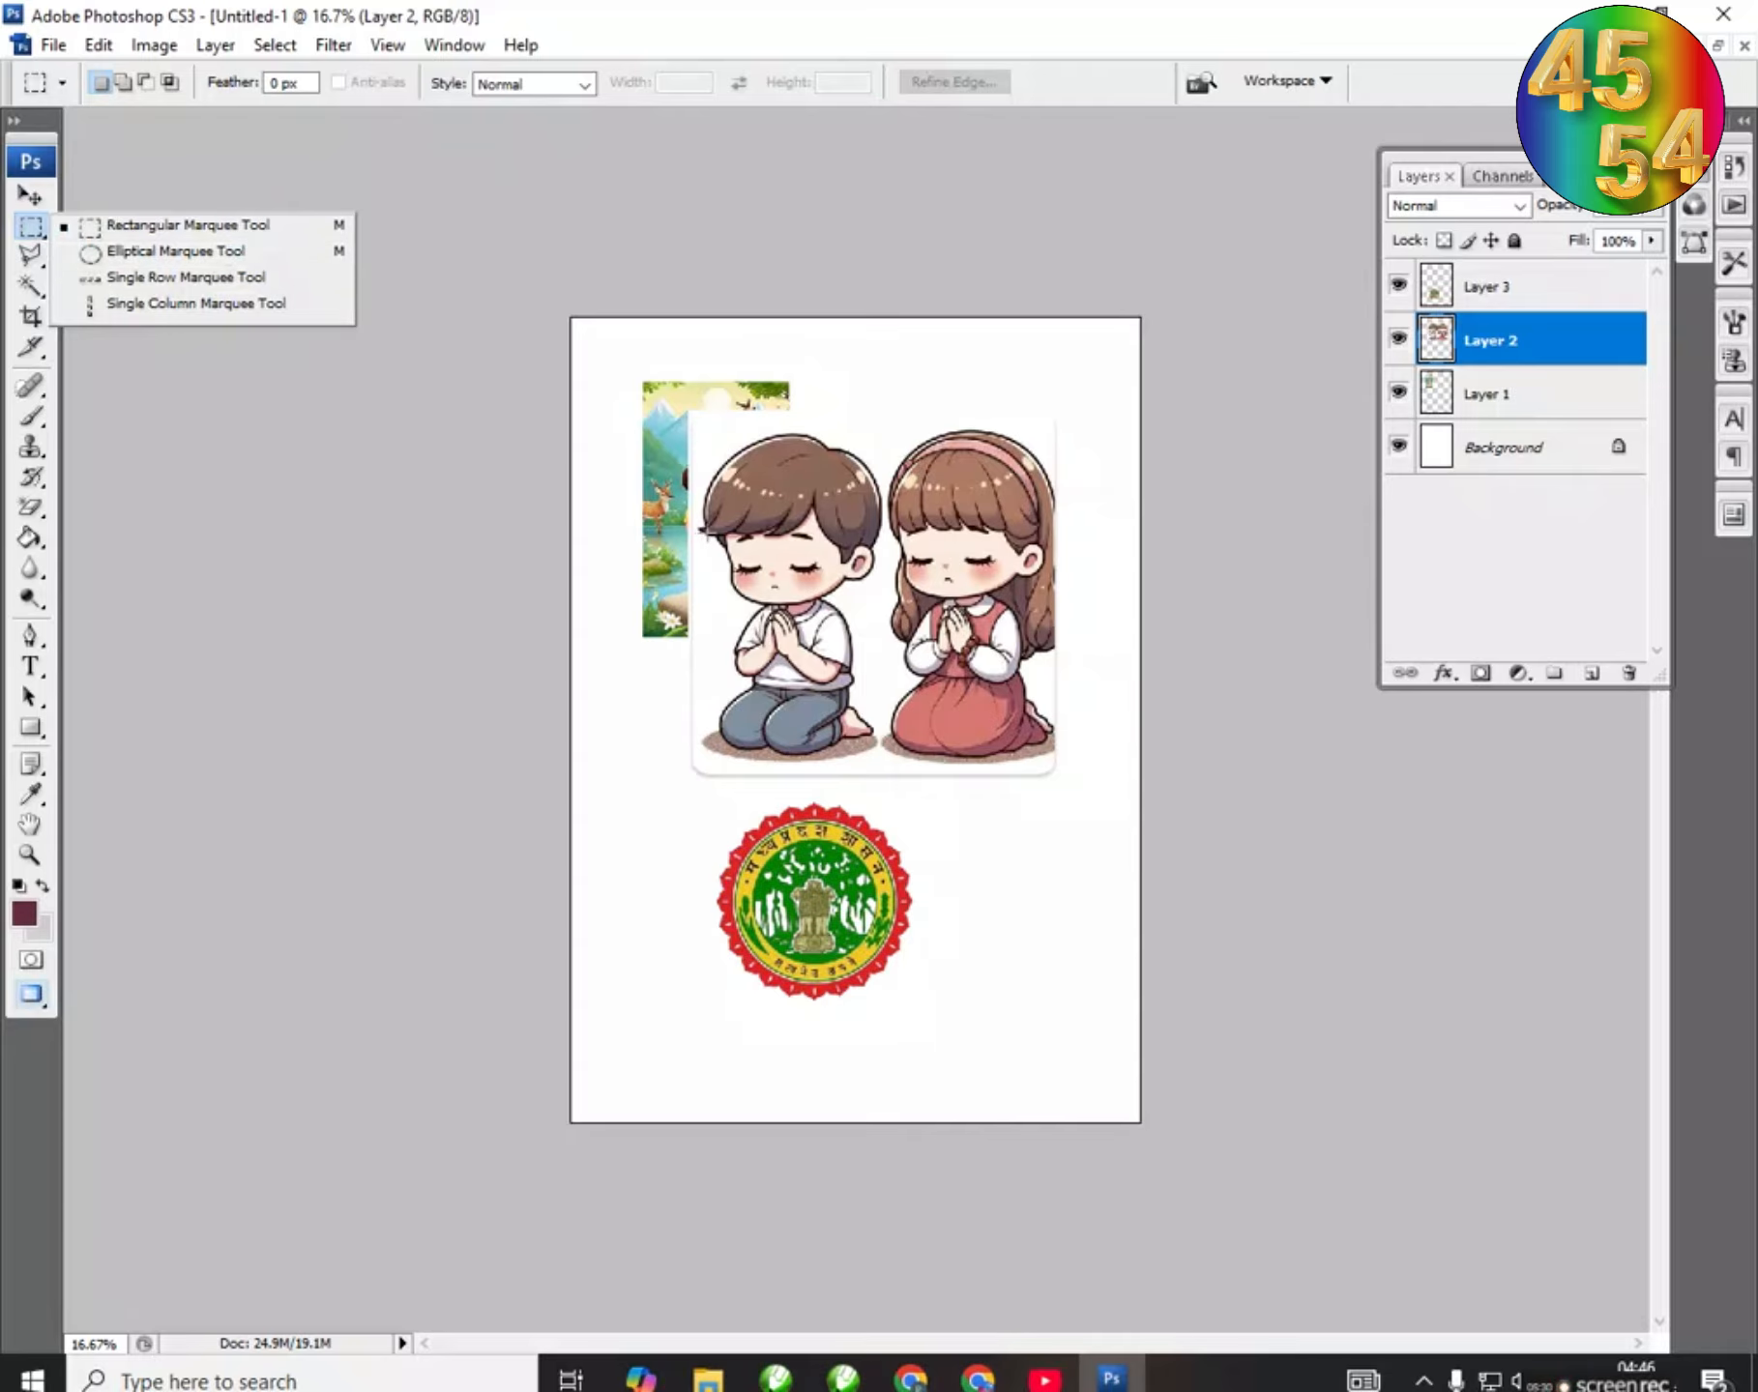
click(726, 483)
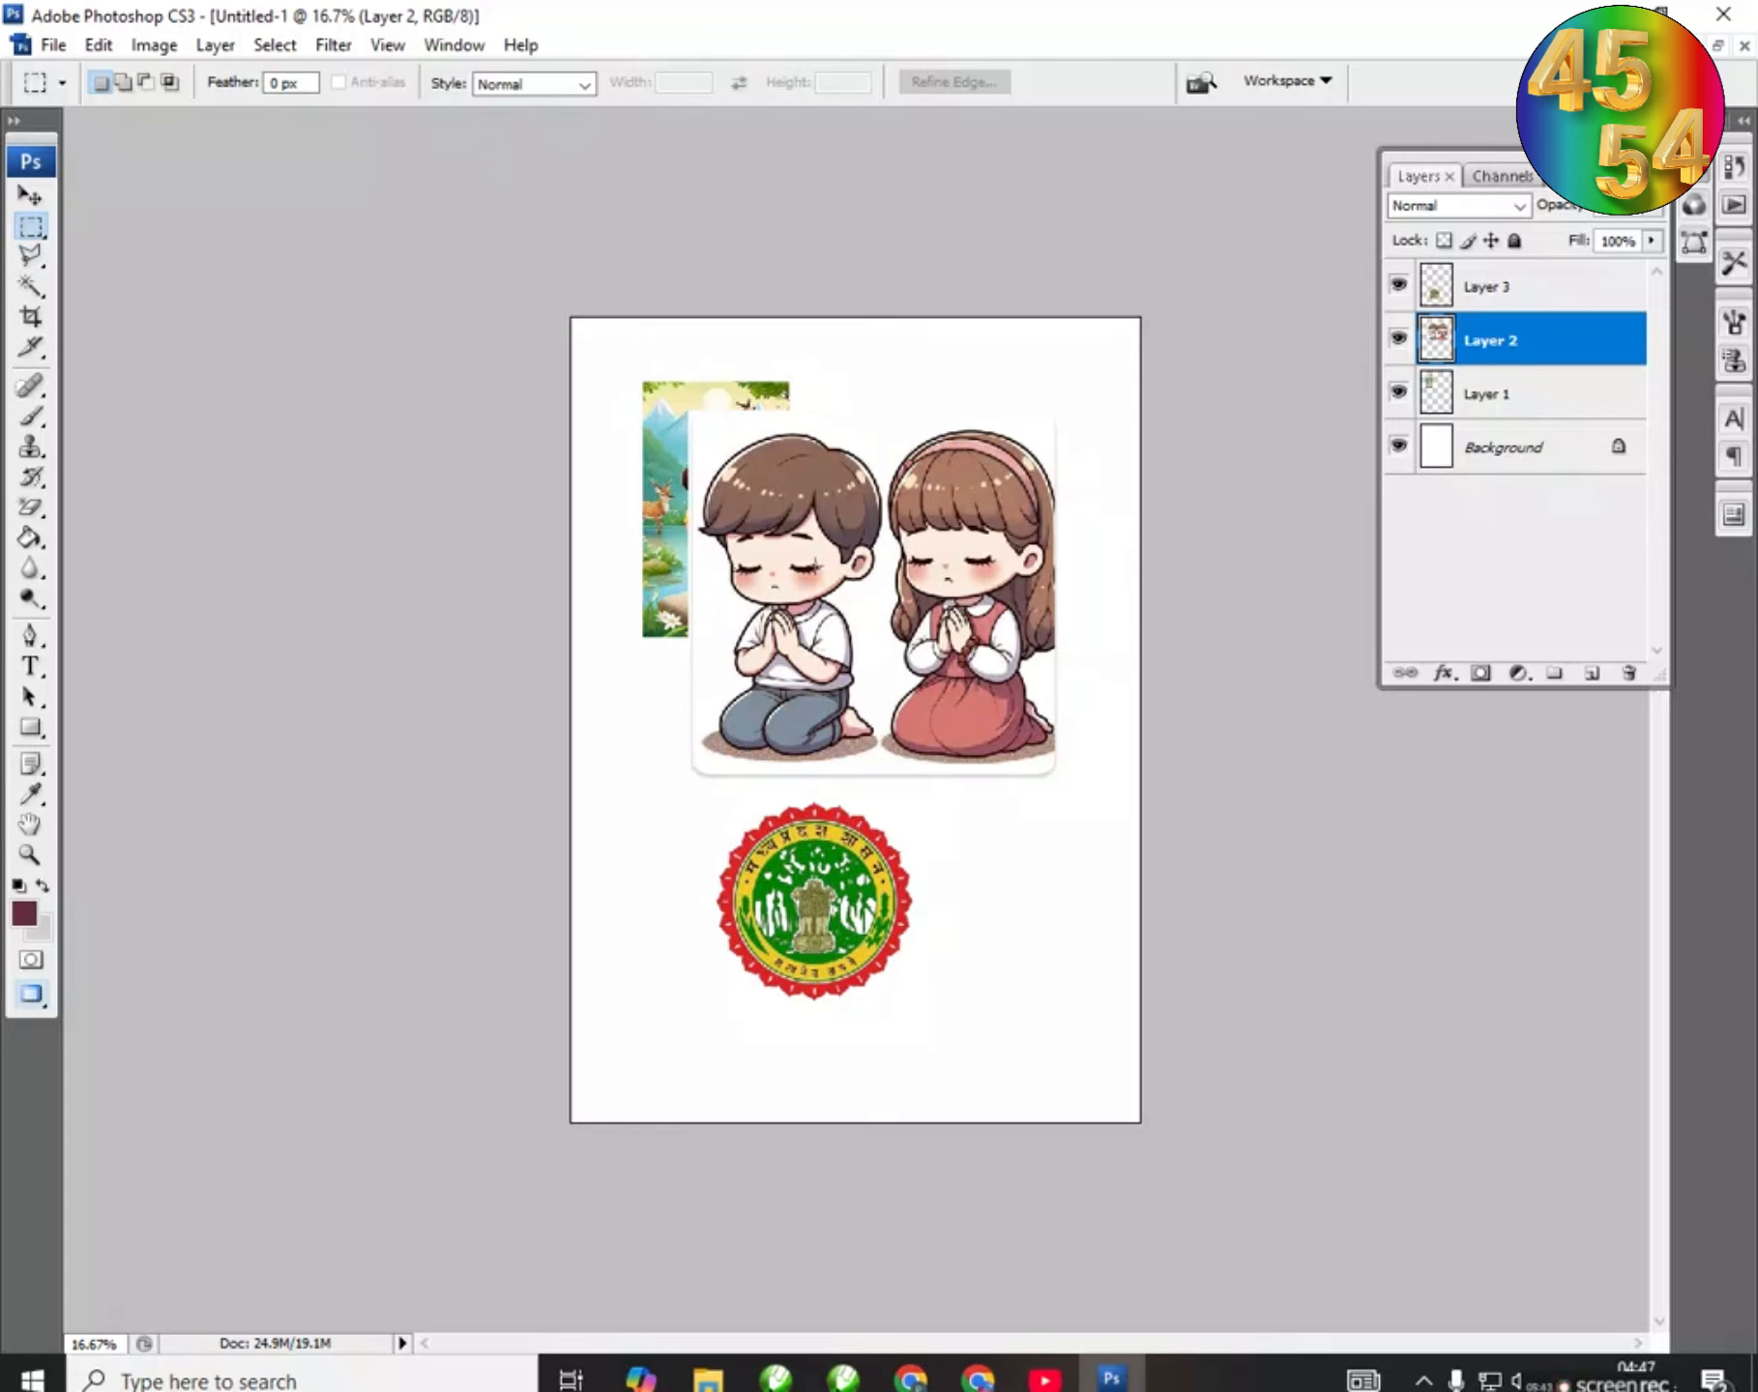
click(31, 196)
drag(961, 624, 949, 689)
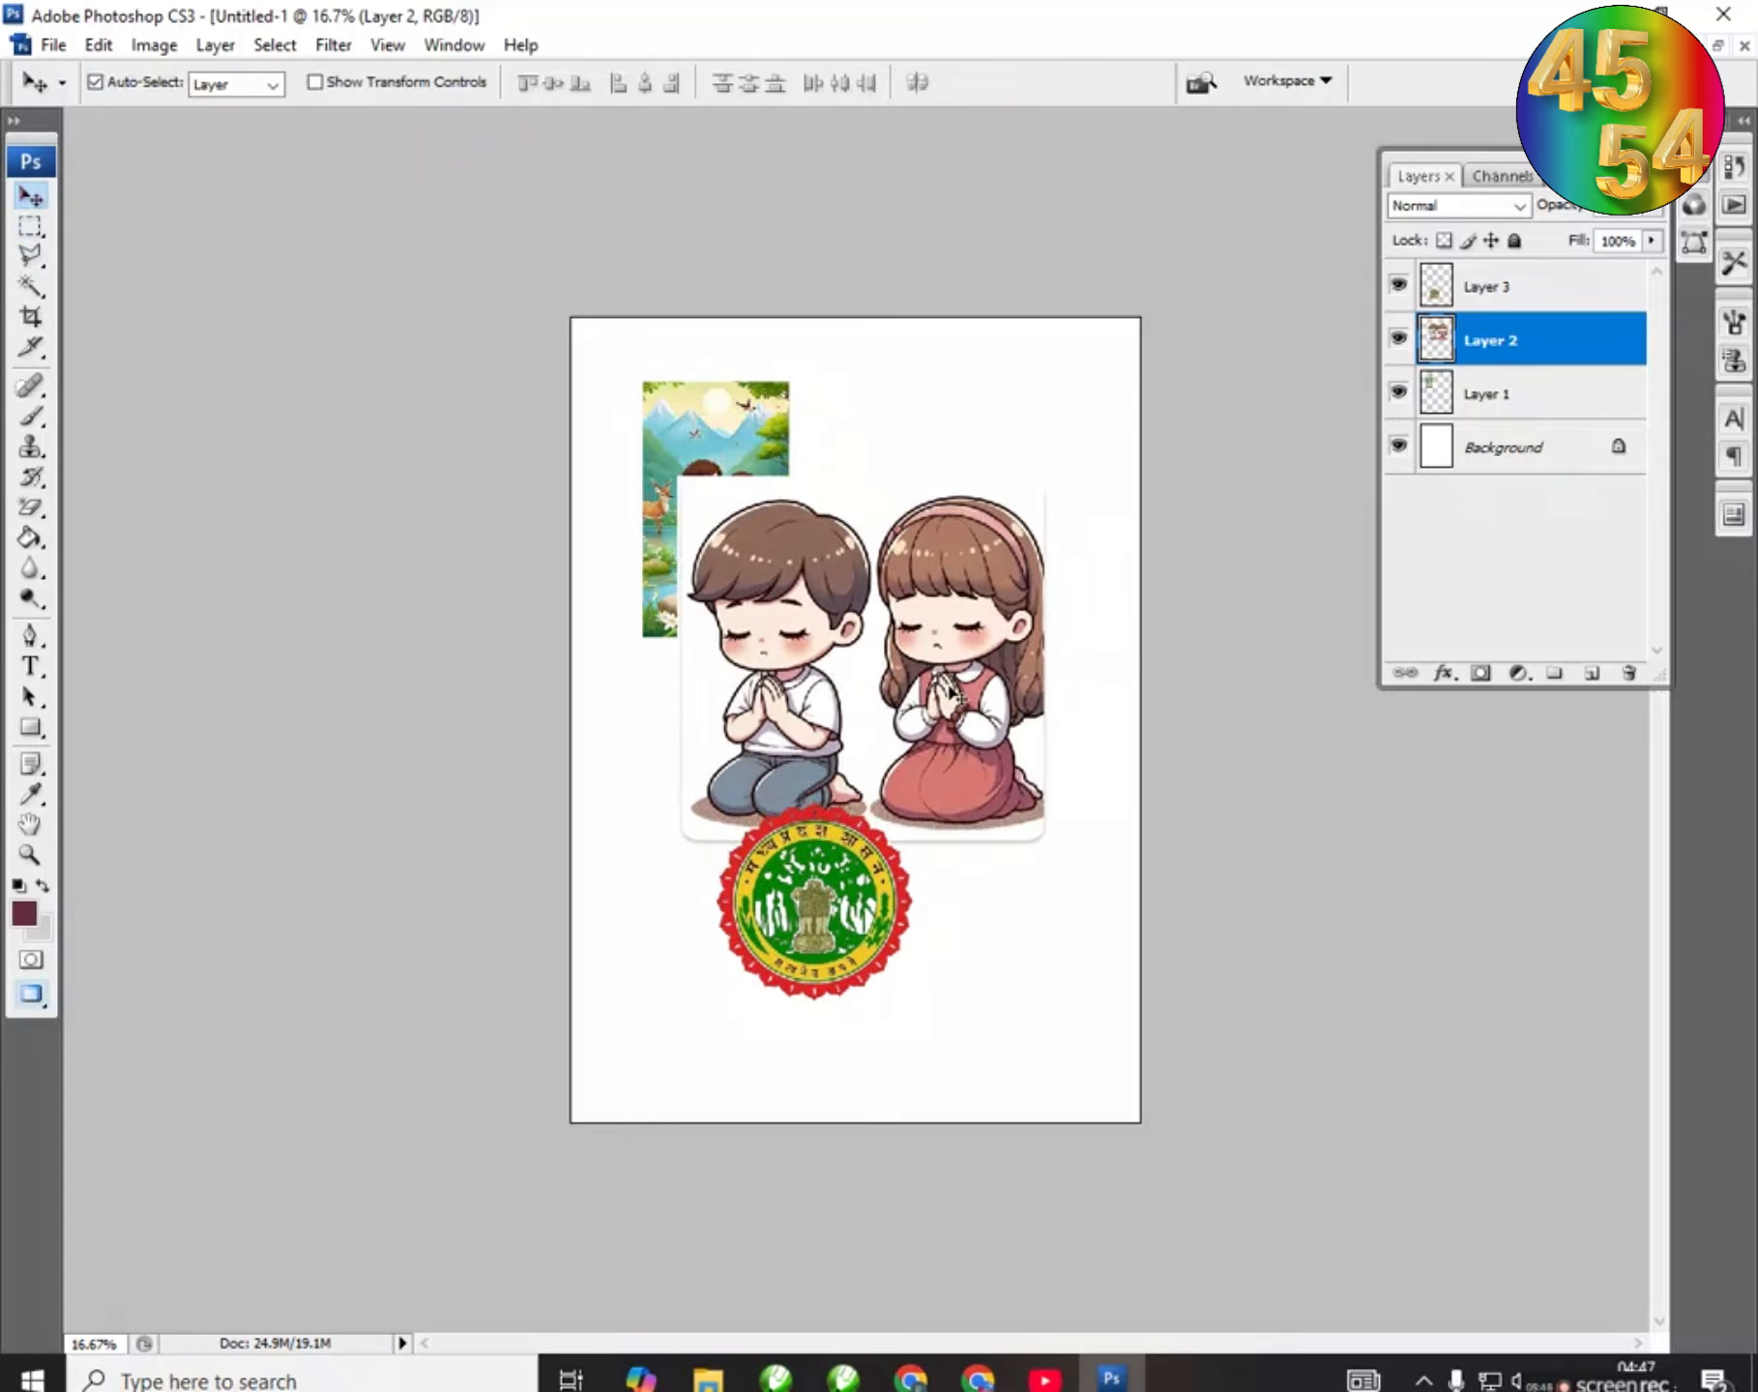